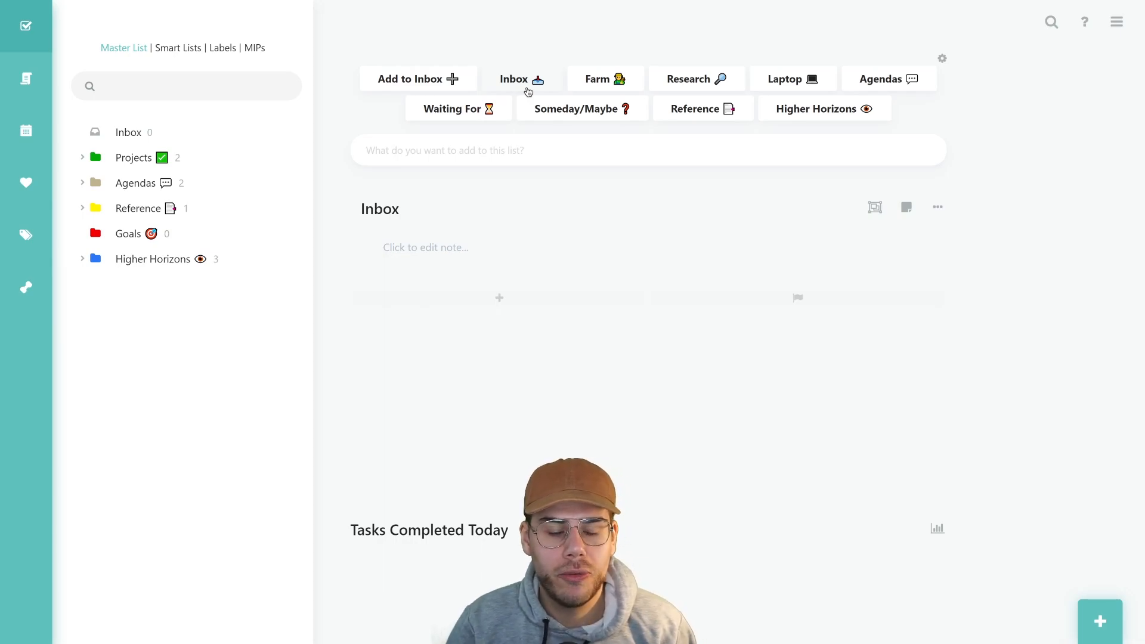
Add a task named 'My task' to the Inbox
click(425, 88)
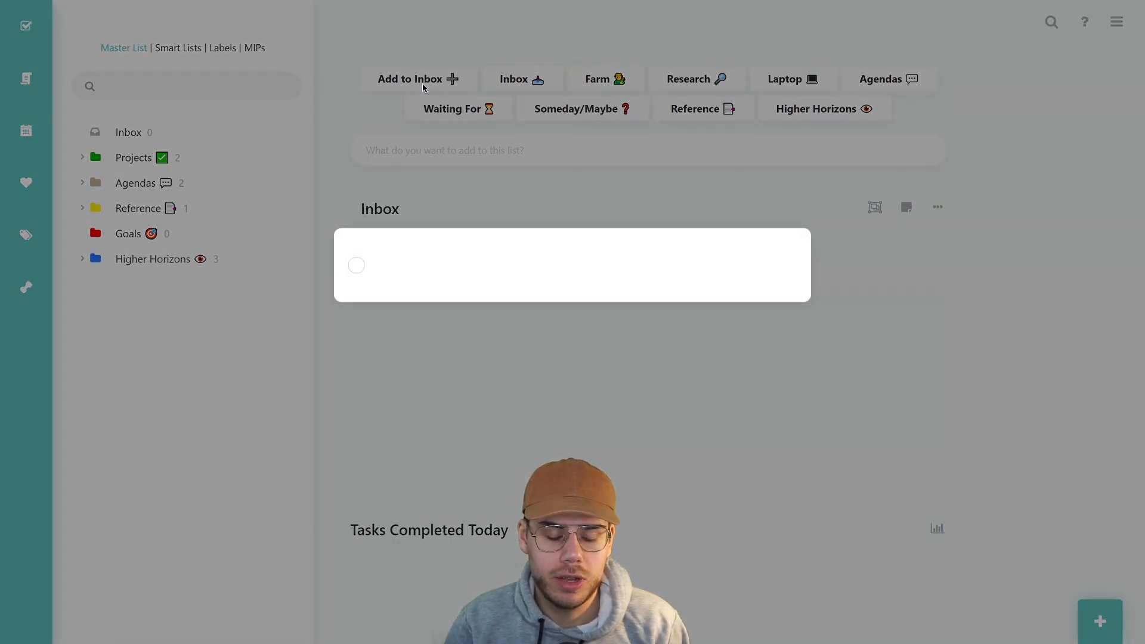
text(My task)
key(Return)
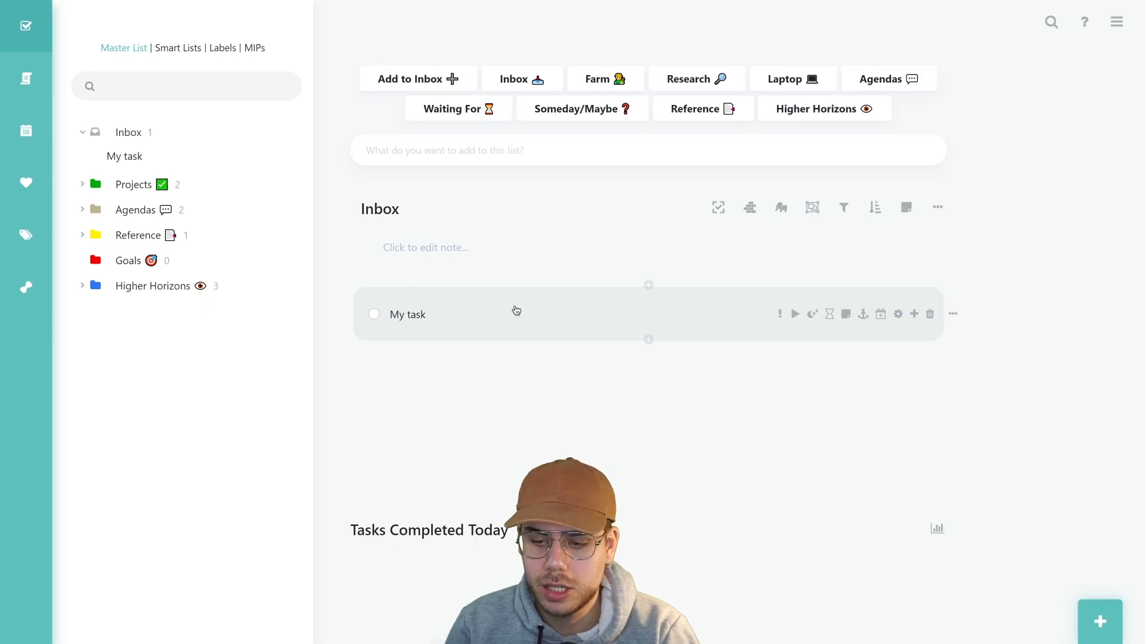
Try the floating quick-add bar, toggle its project flag, and close it without adding anything
click(1101, 623)
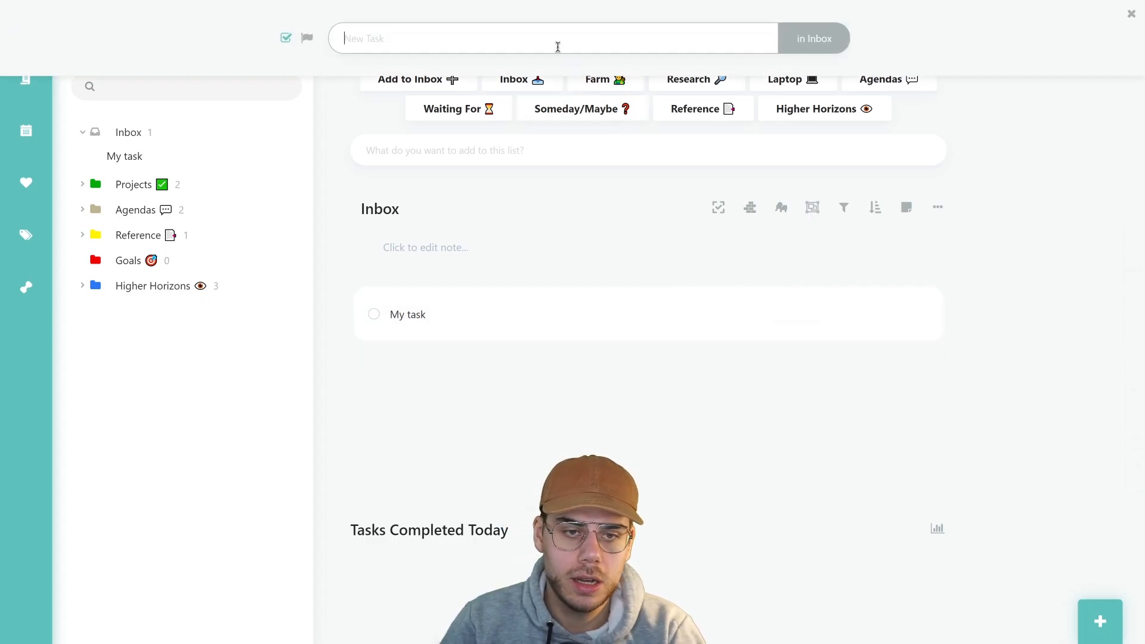
click(308, 41)
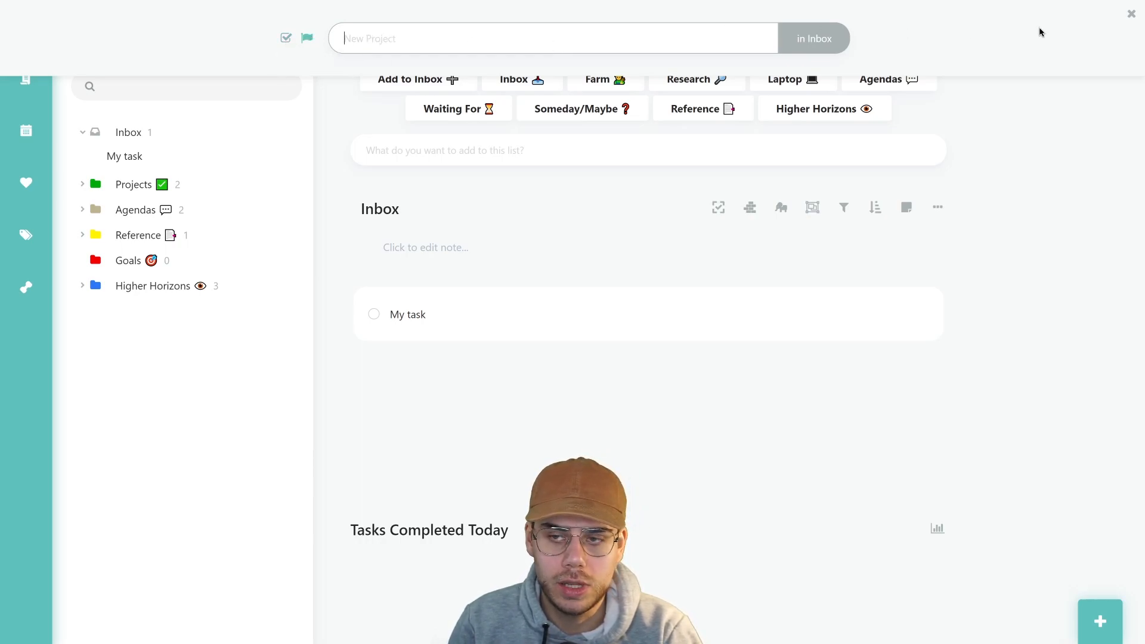
click(1130, 14)
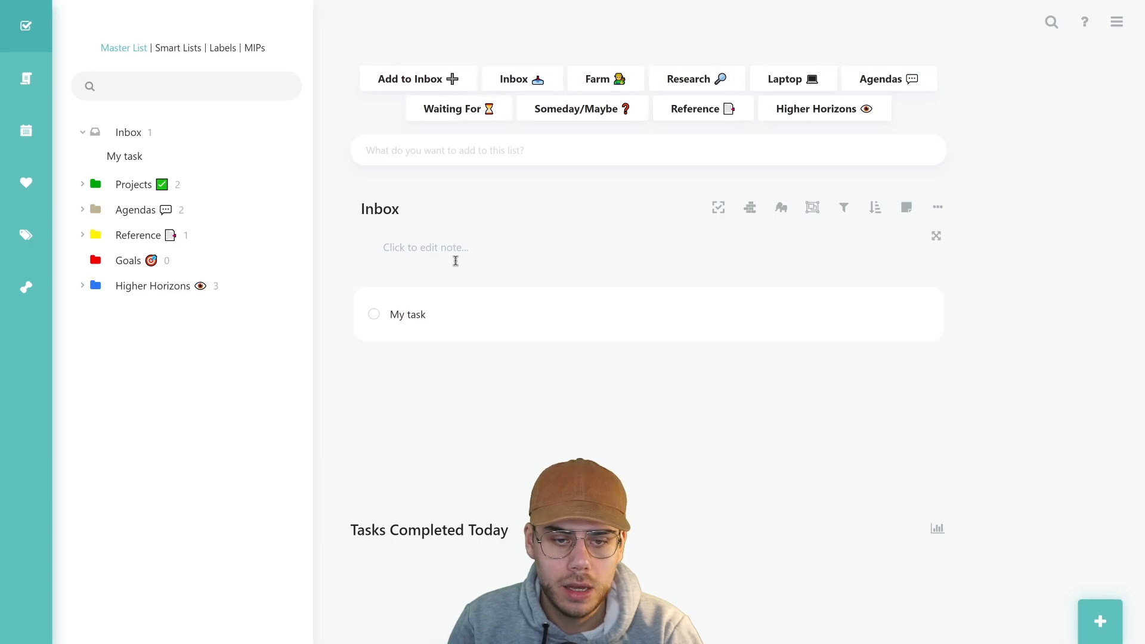
mouse_move(487, 366)
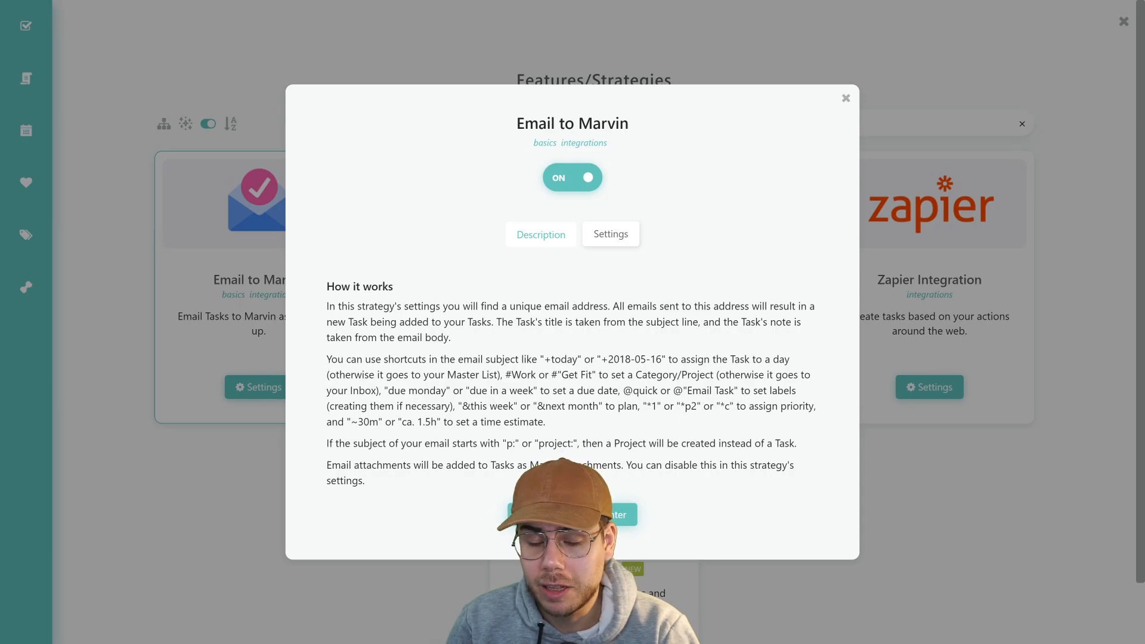
click(615, 240)
click(594, 352)
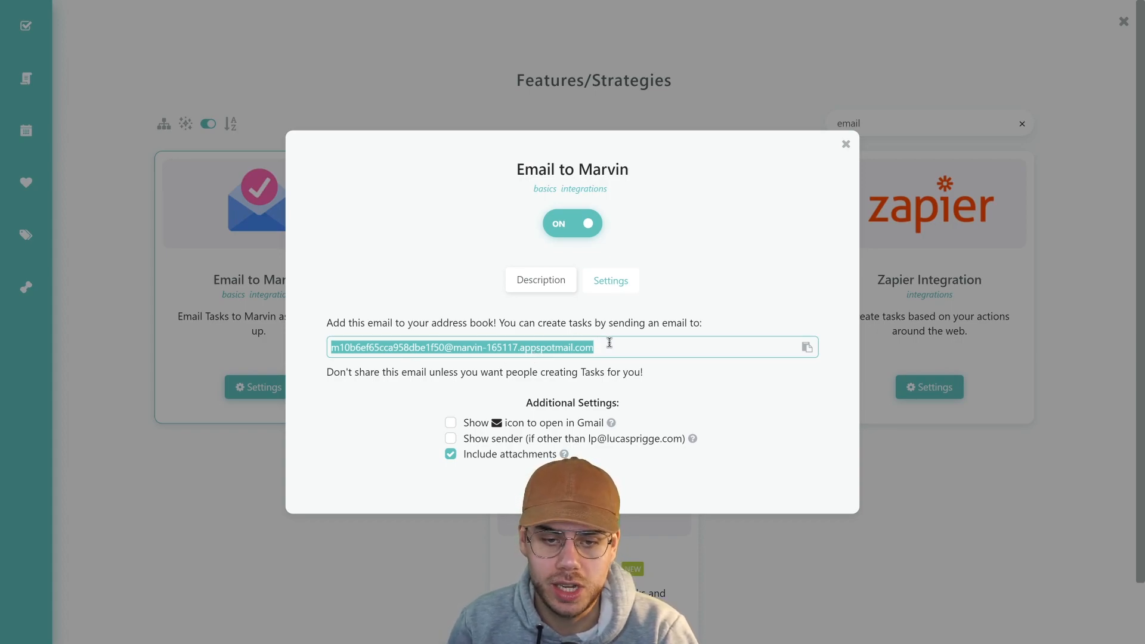
click(847, 143)
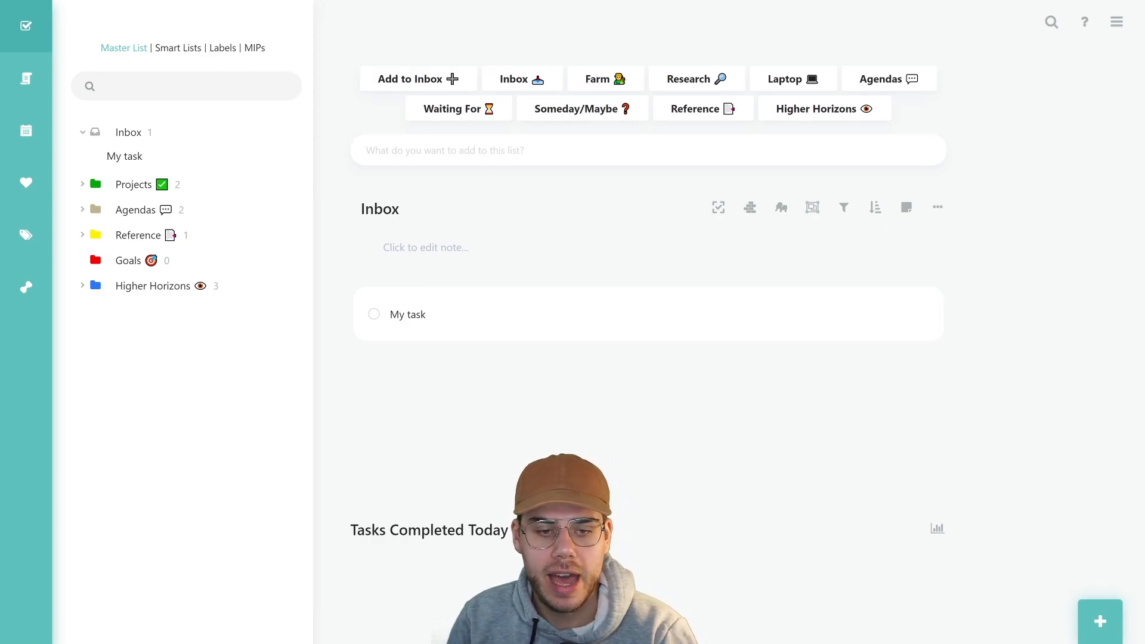
mouse_move(464, 323)
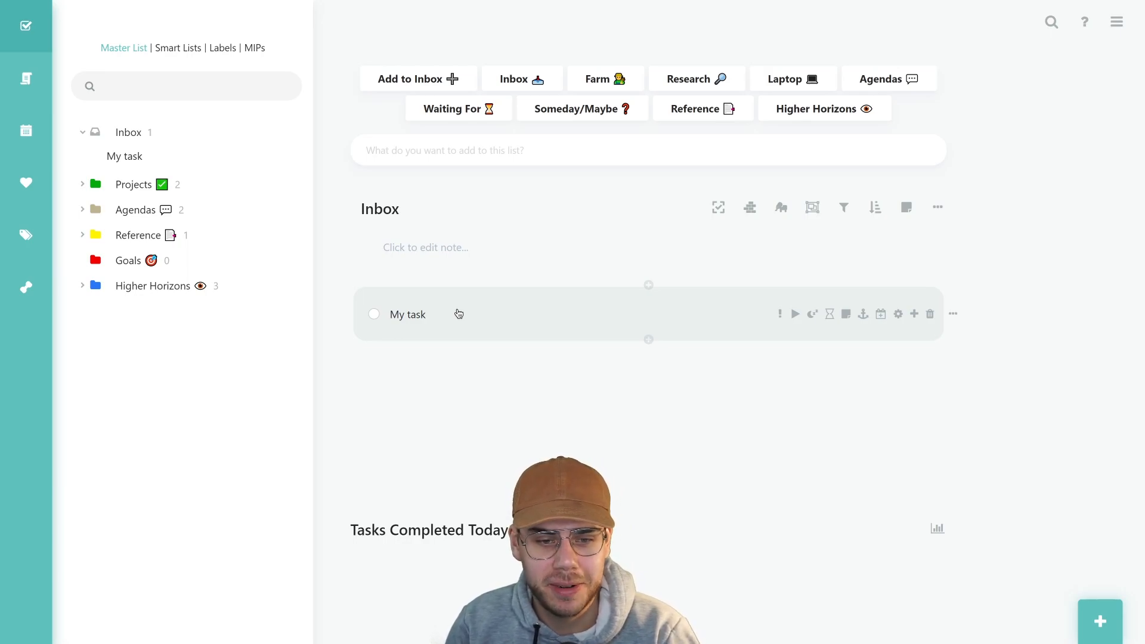
Retitle My task as 'Find list of goat names'
click(422, 315)
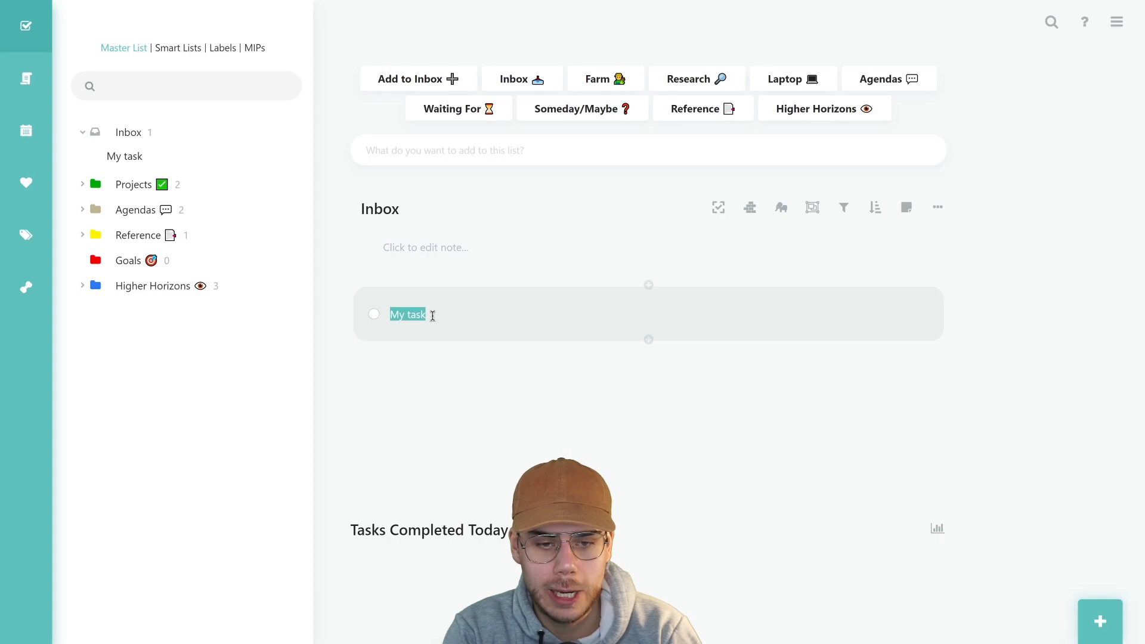
text(List of goat names)
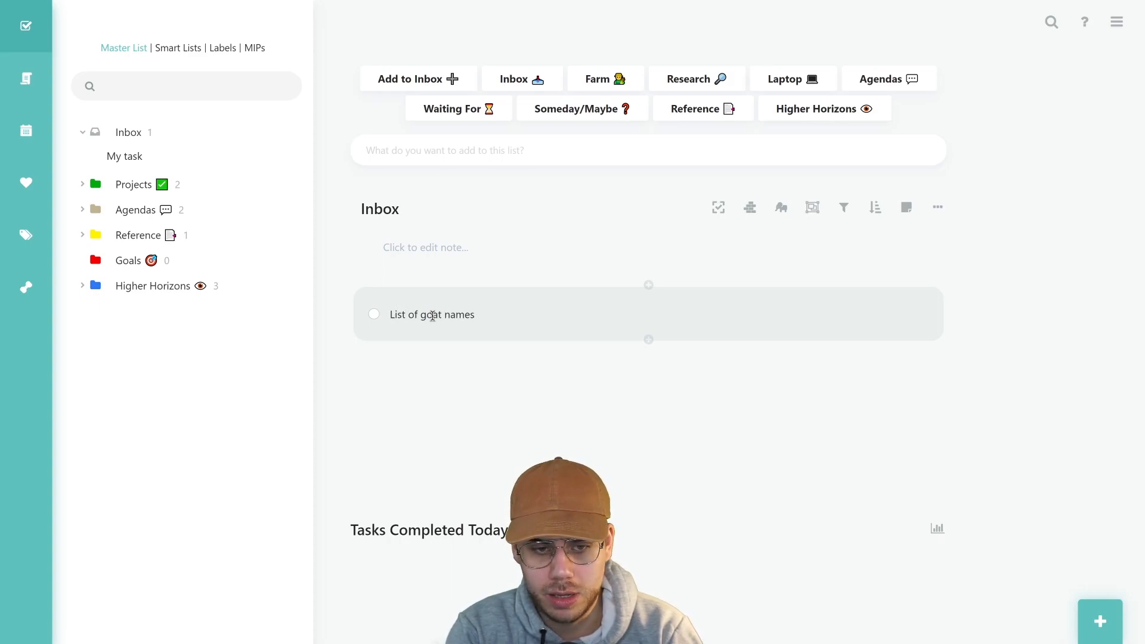
key(Home)
key(Delete)
text(Find l)
key(End)
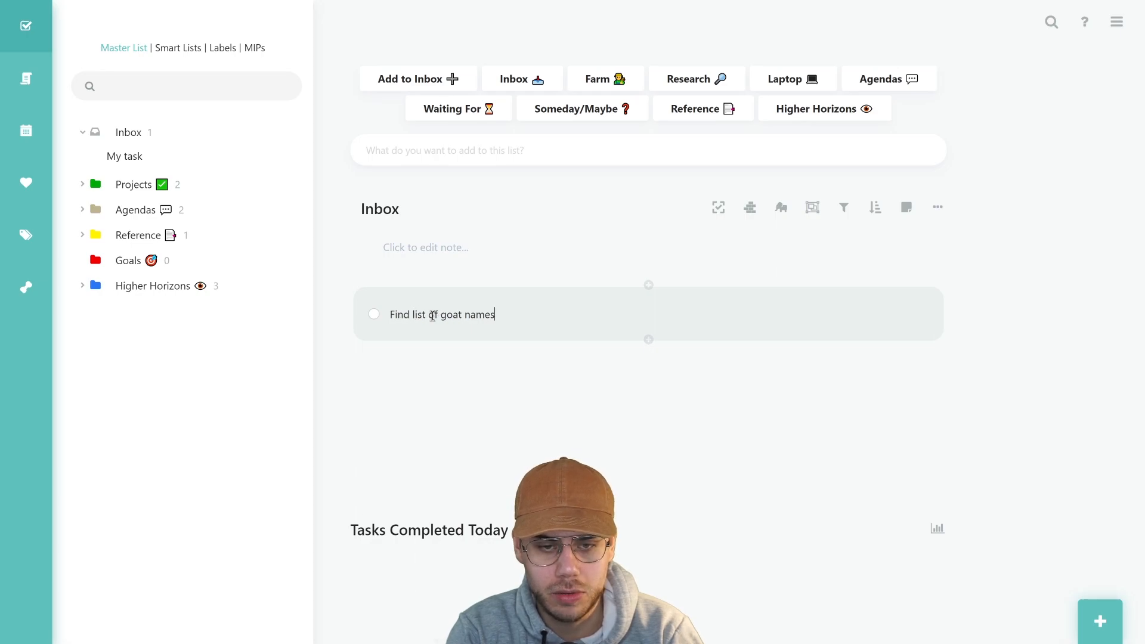
text(@)
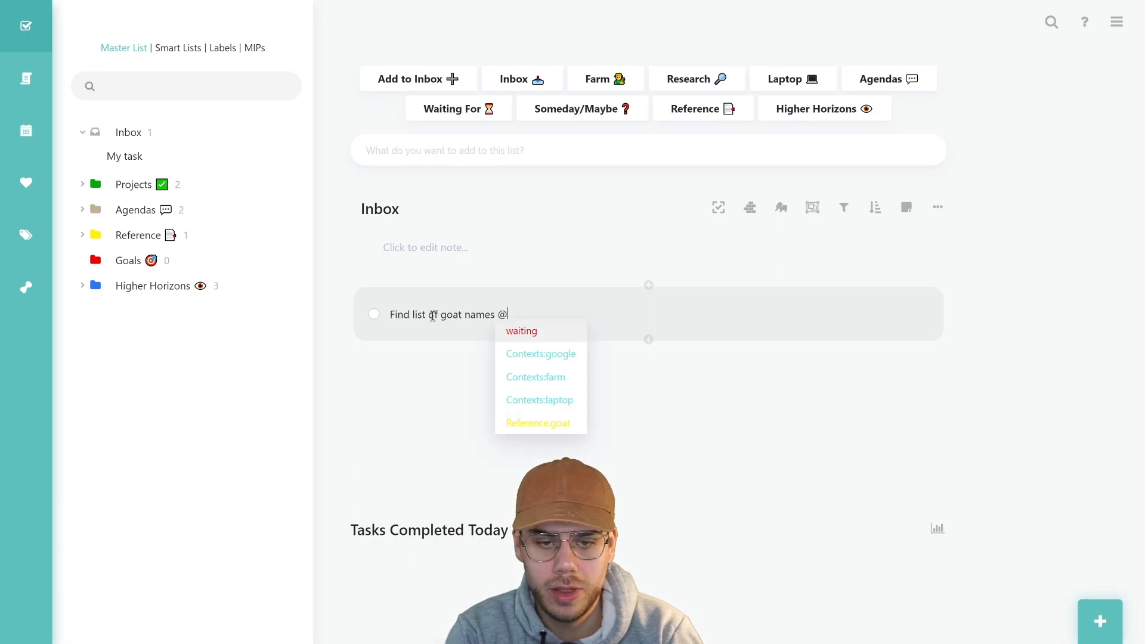
text(google)
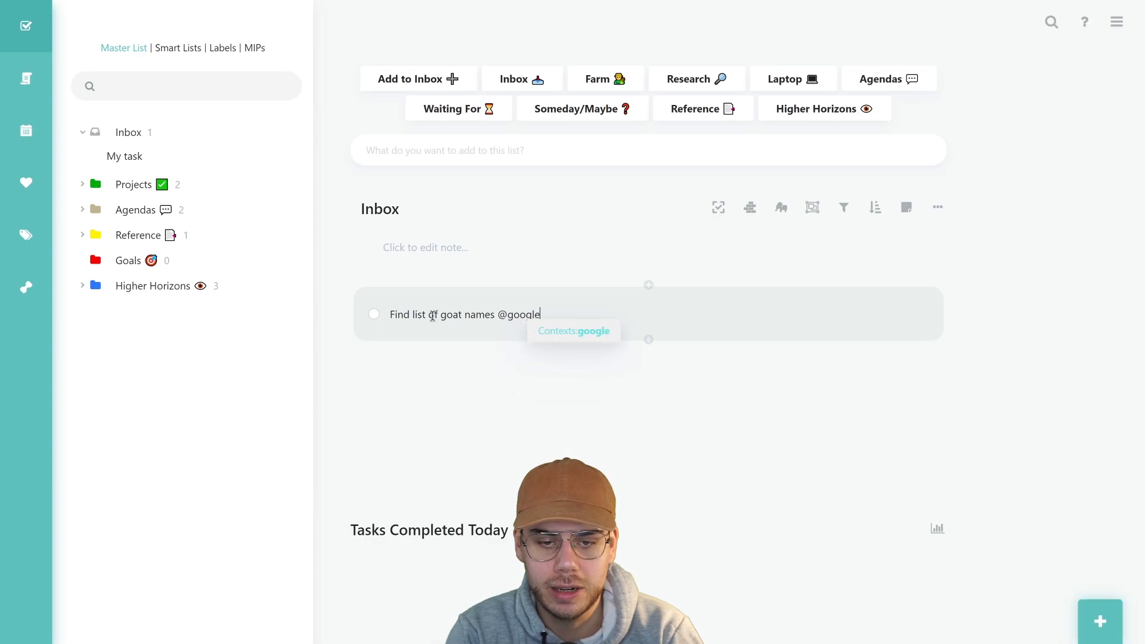
click(568, 331)
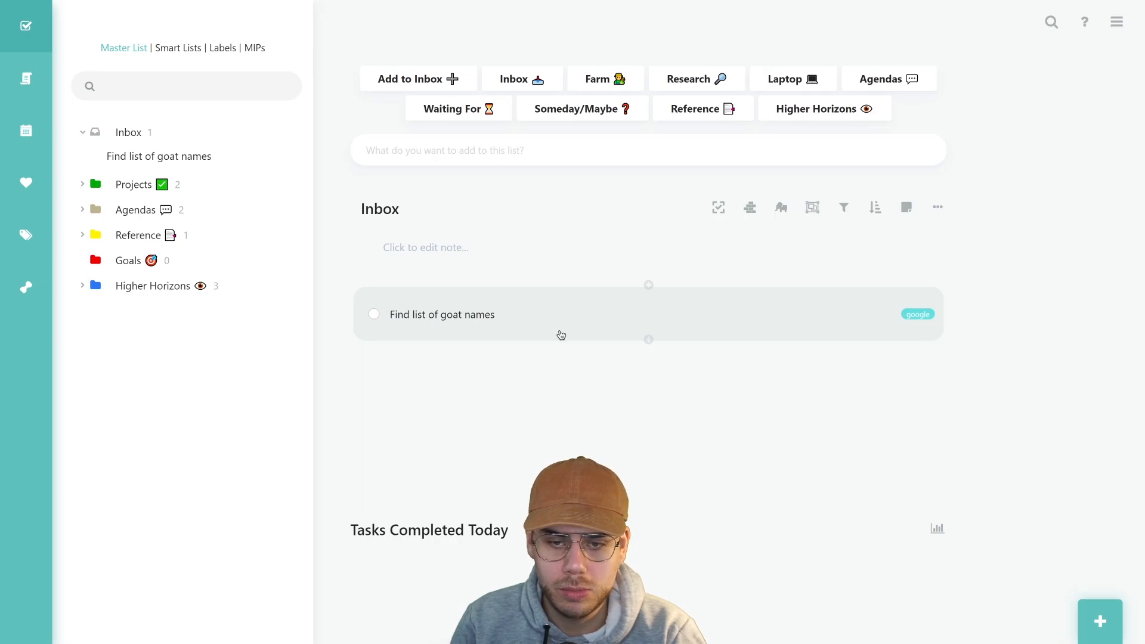
click(562, 331)
click(538, 399)
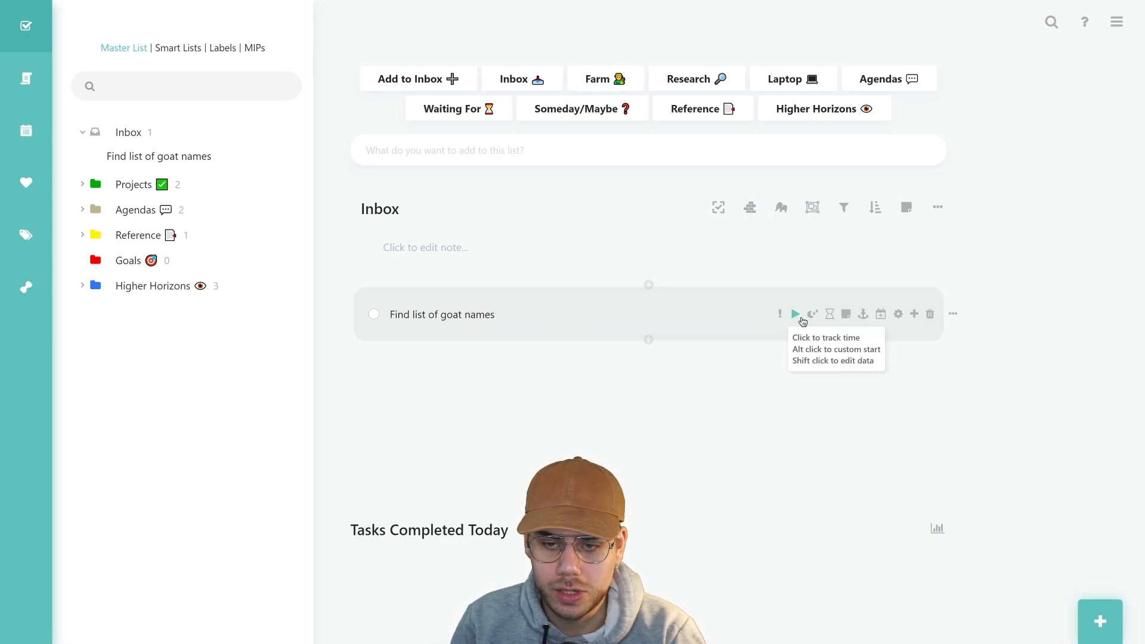
Set the goat-names task's Category/project to Projects, leaving it unscheduled
click(898, 316)
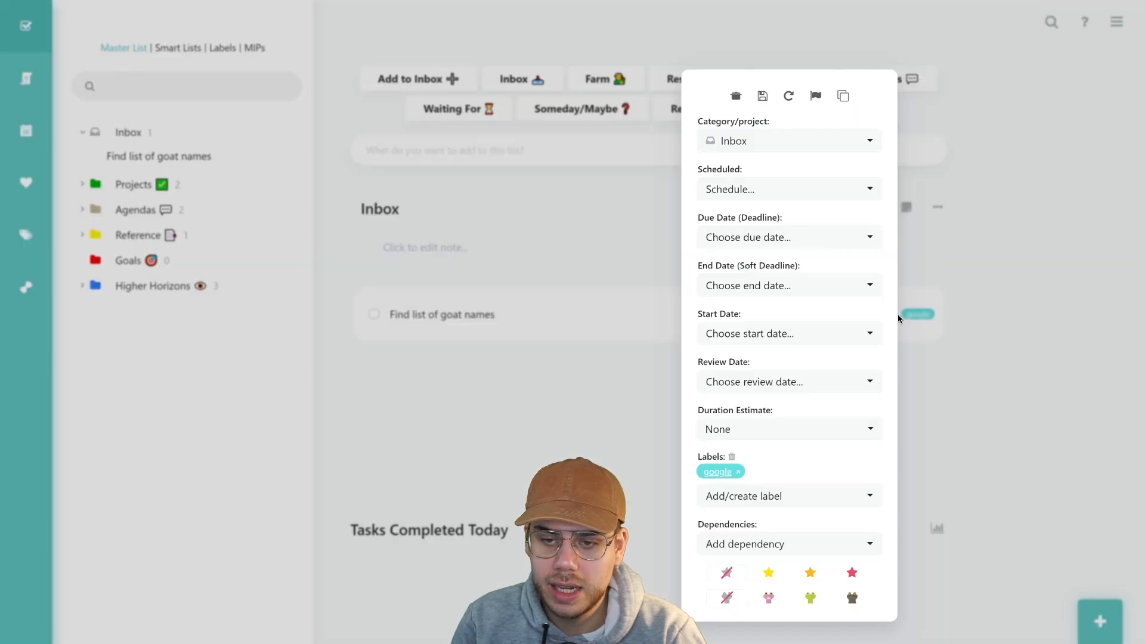
click(800, 145)
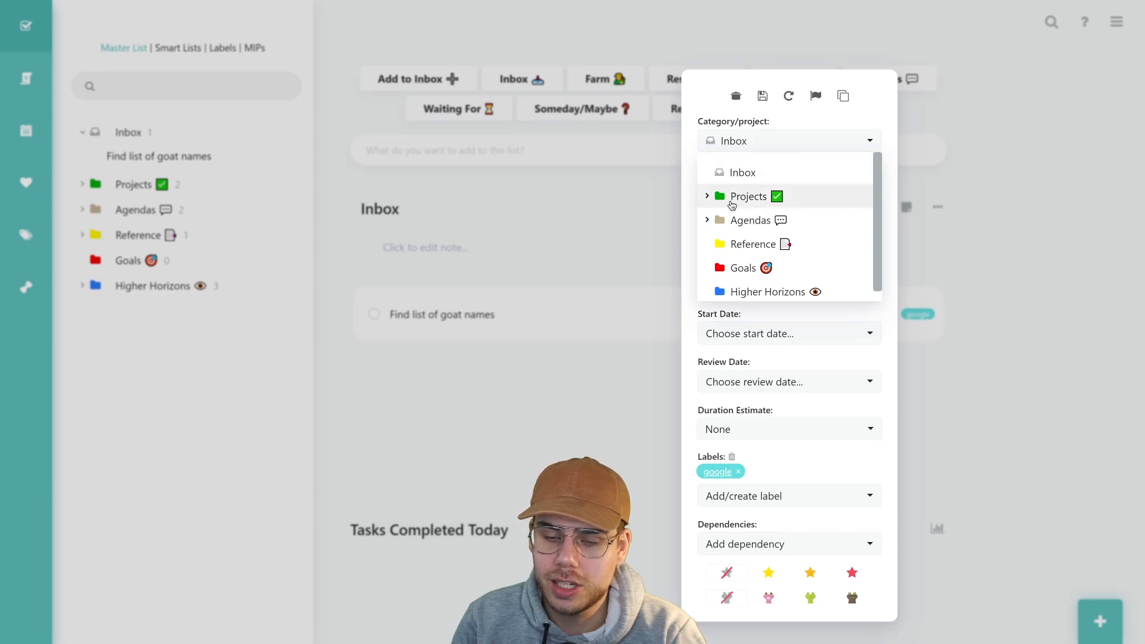
click(707, 197)
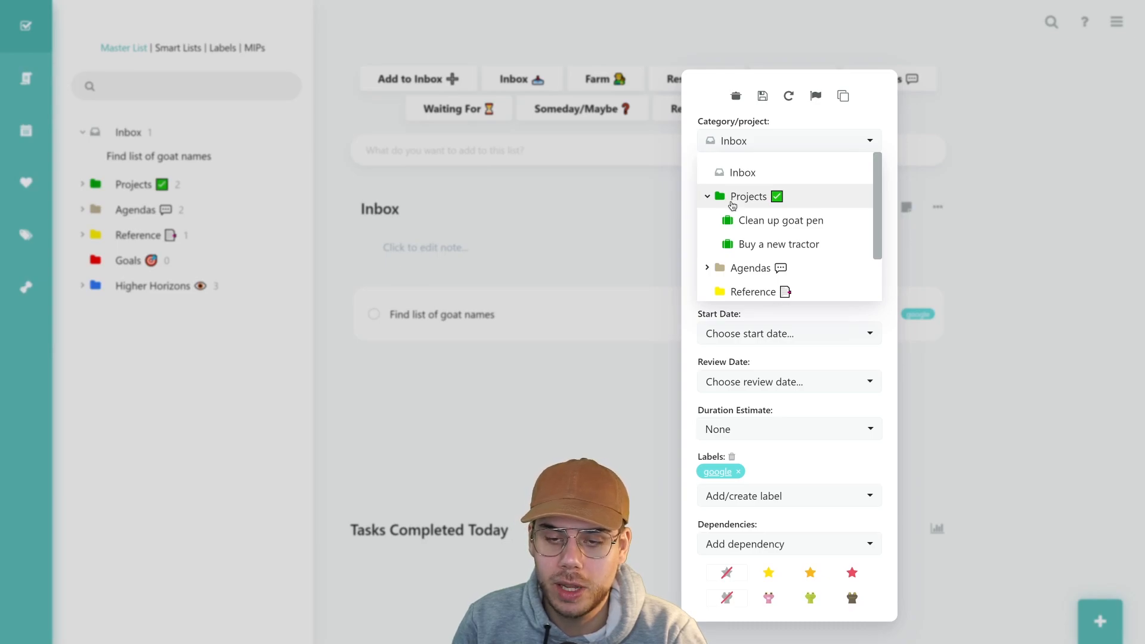
click(743, 204)
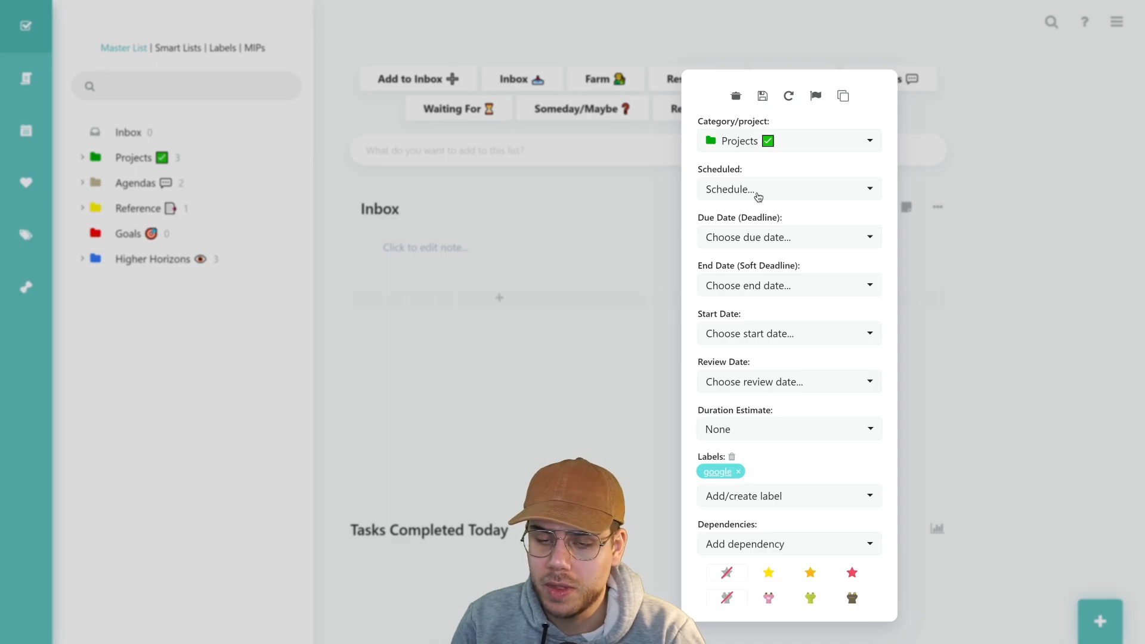
click(758, 197)
click(758, 197)
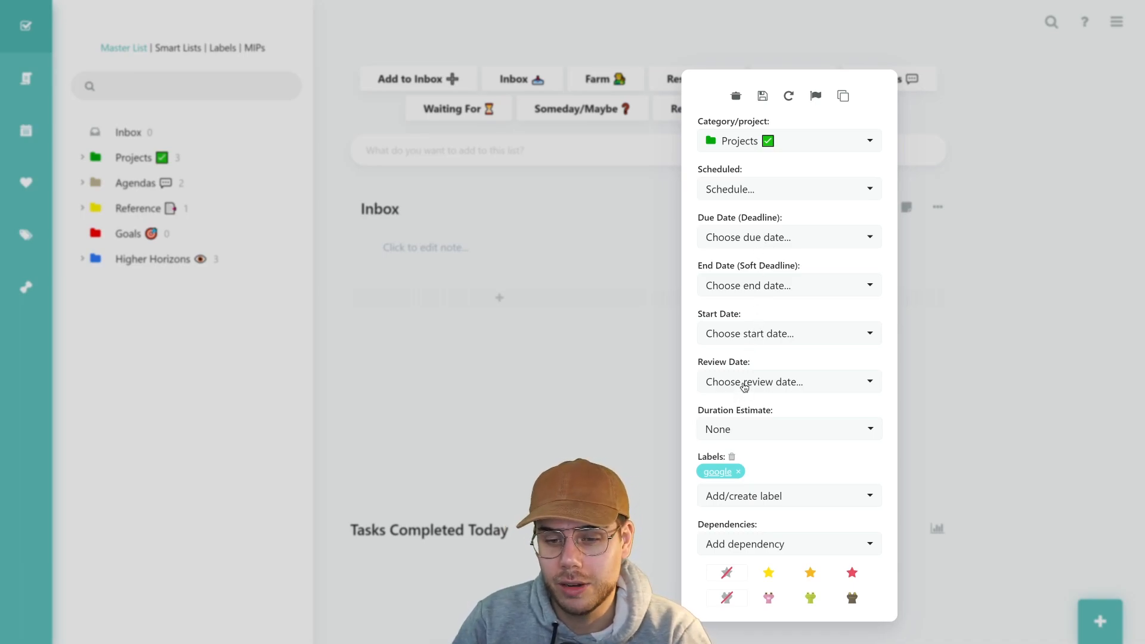
Set a 10m duration estimate and the brown icon on the goat-names task, then close its details
click(744, 437)
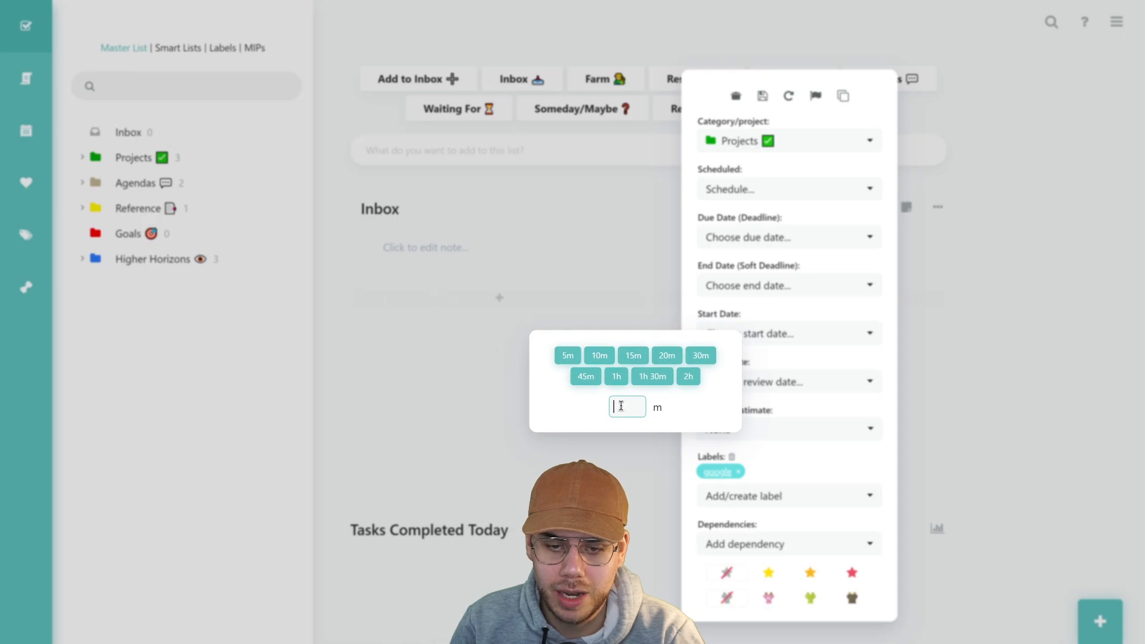
click(605, 357)
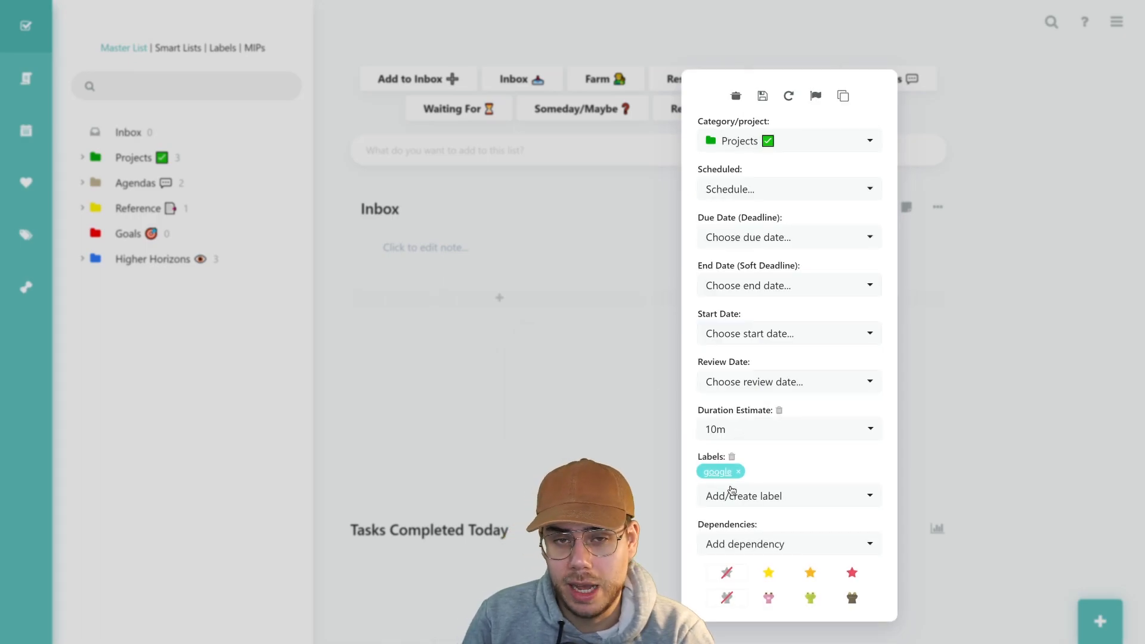
click(746, 498)
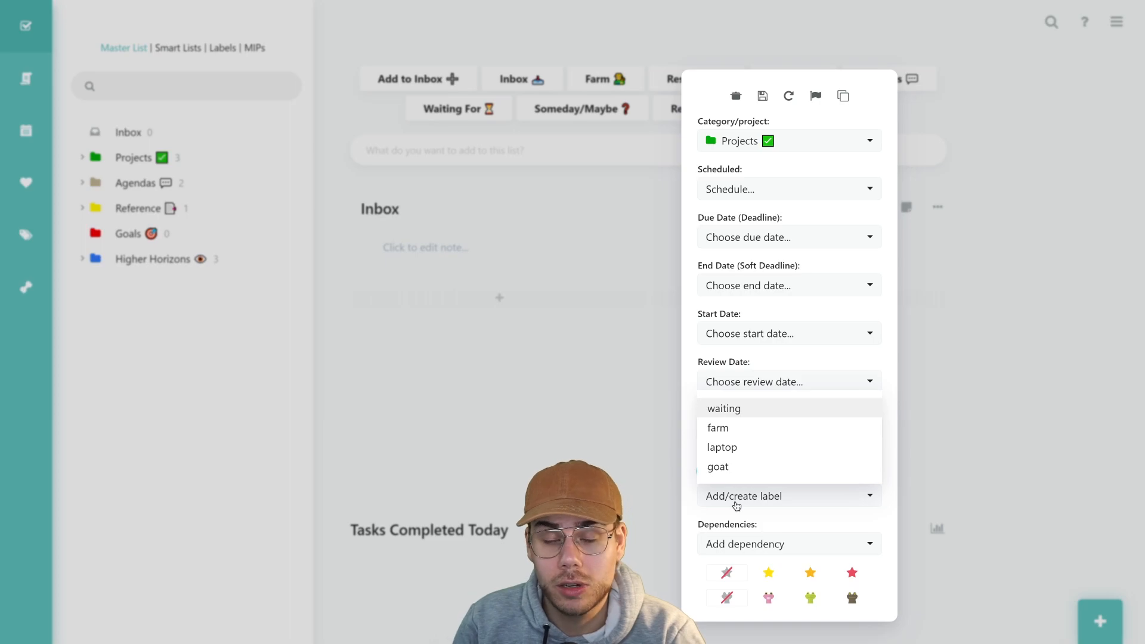
click(739, 544)
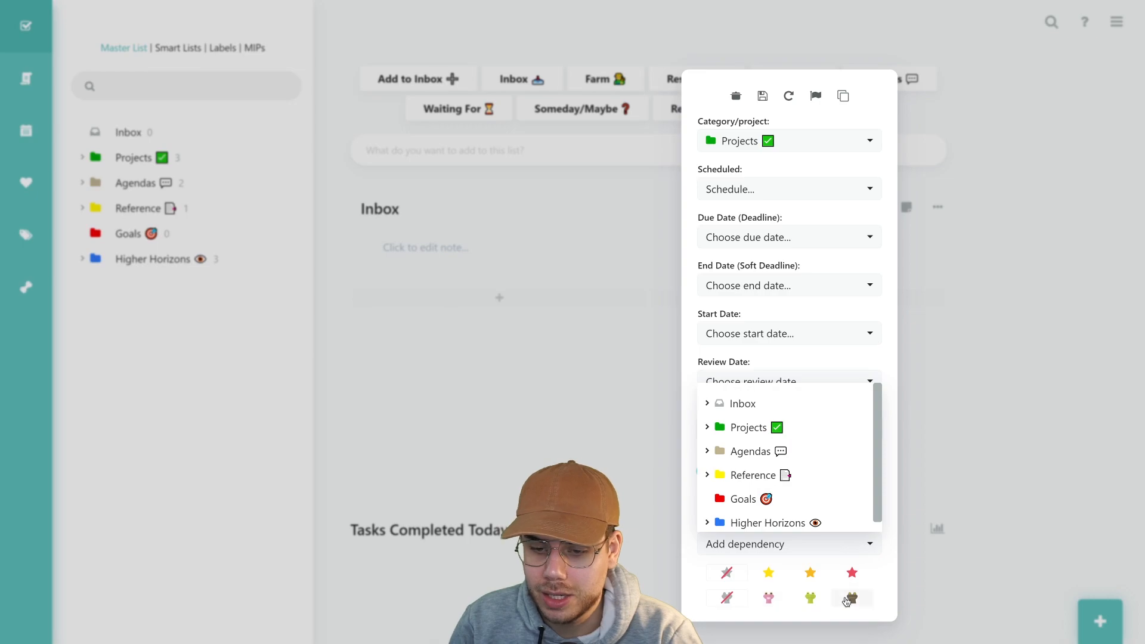
click(881, 601)
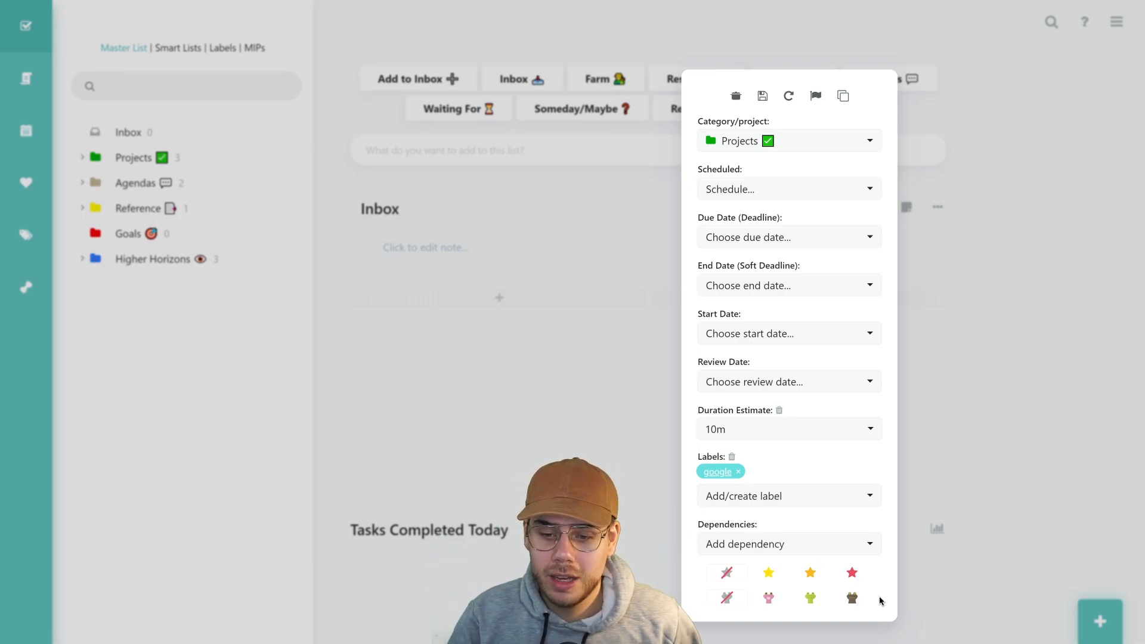
click(850, 599)
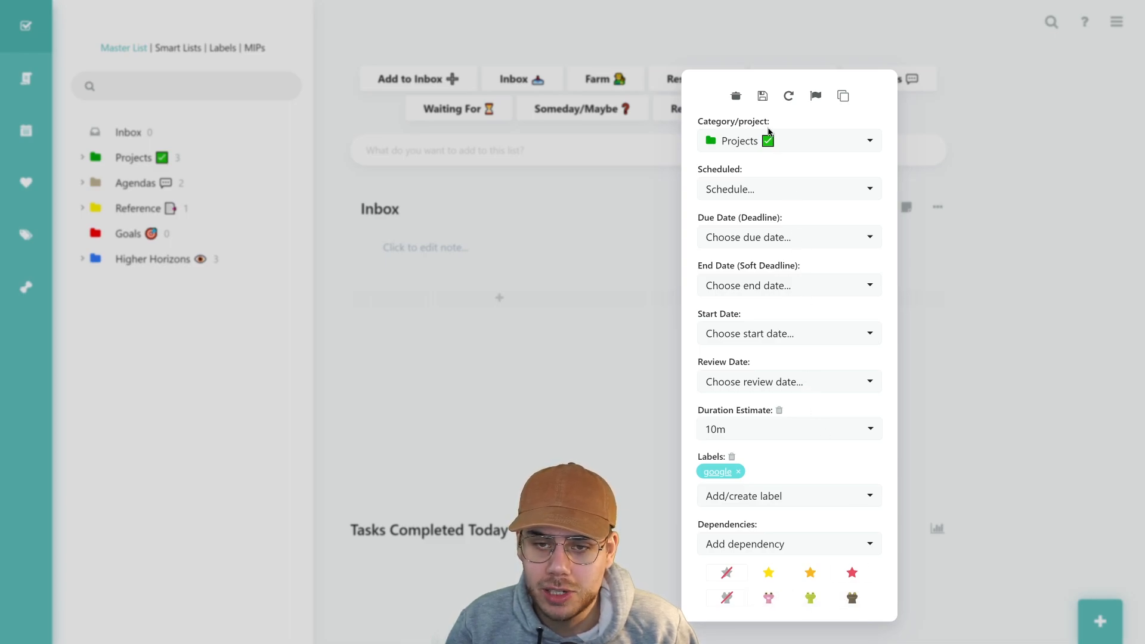
click(1004, 489)
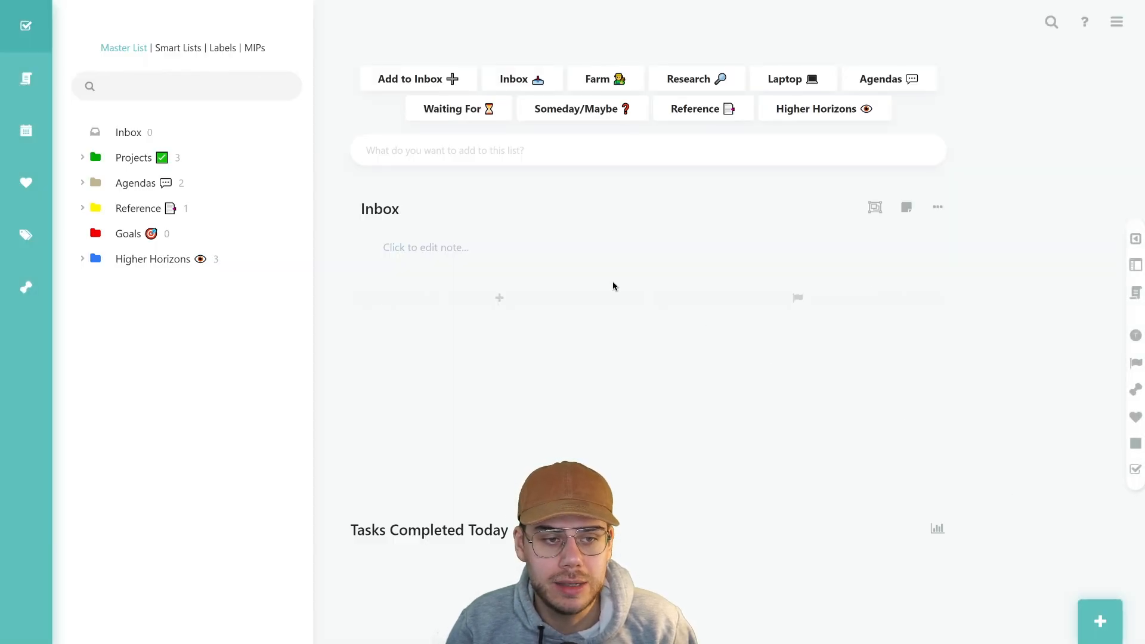
Expand Projects and Clean up goat pen in the sidebar and display the Research list
click(83, 159)
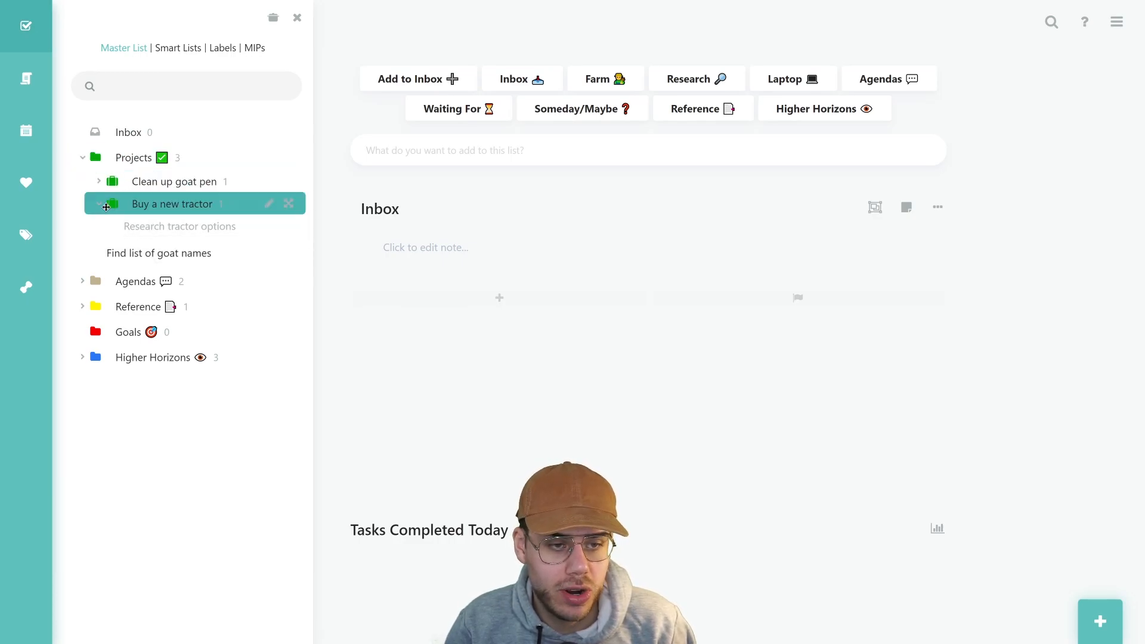
click(99, 181)
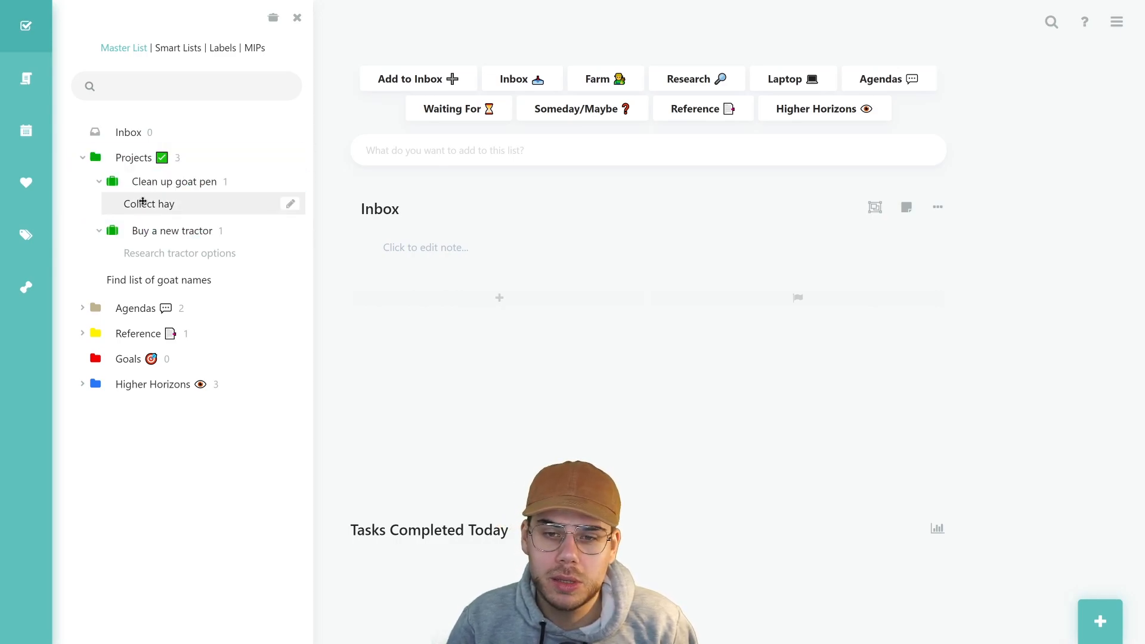
click(674, 85)
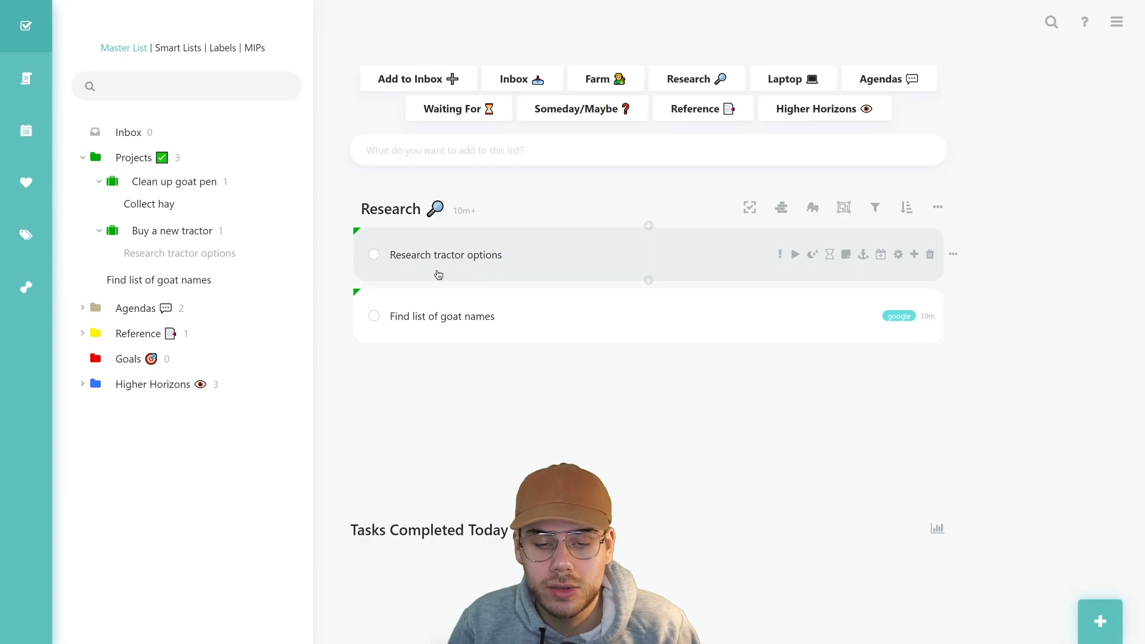
click(140, 232)
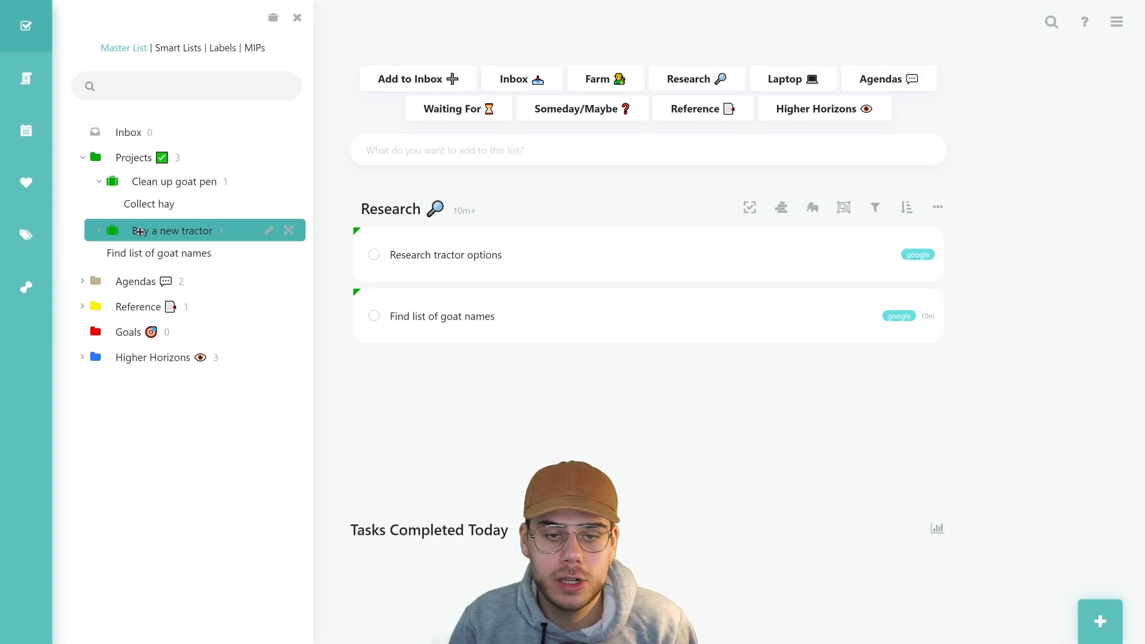
click(99, 231)
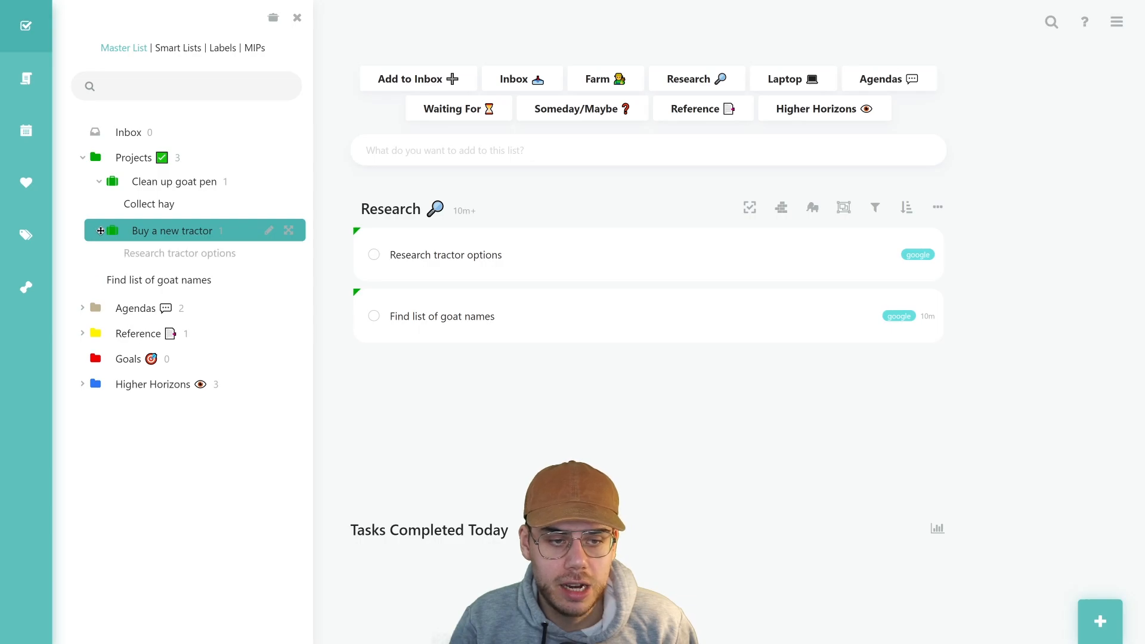
Open Make shortlist under Projects > Buy a new tractor in the Master List
click(25, 76)
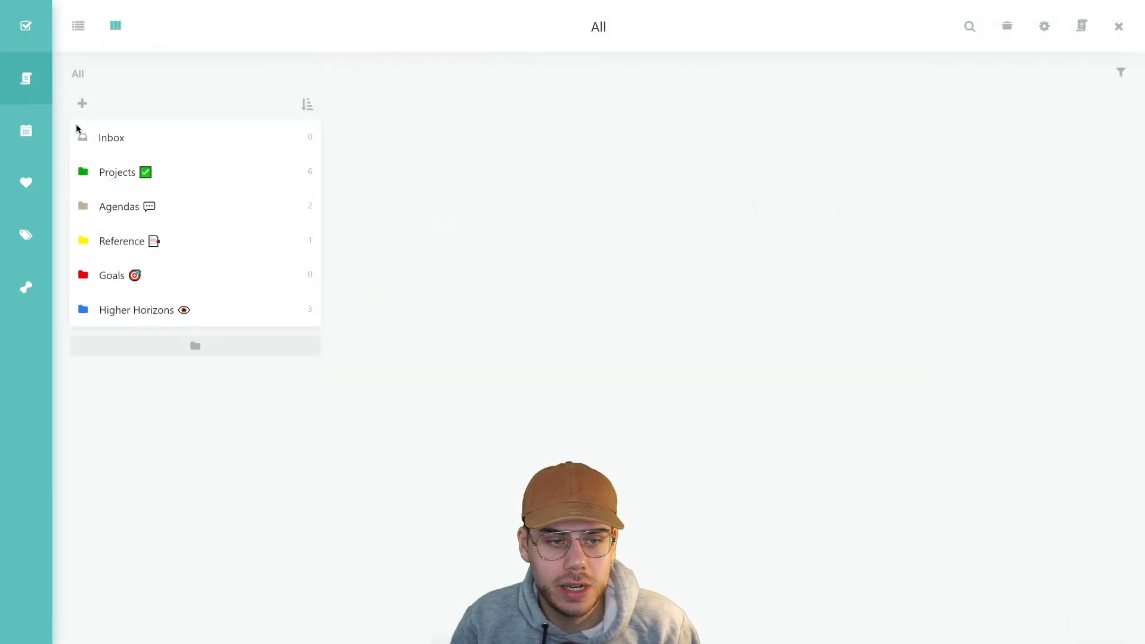
click(111, 174)
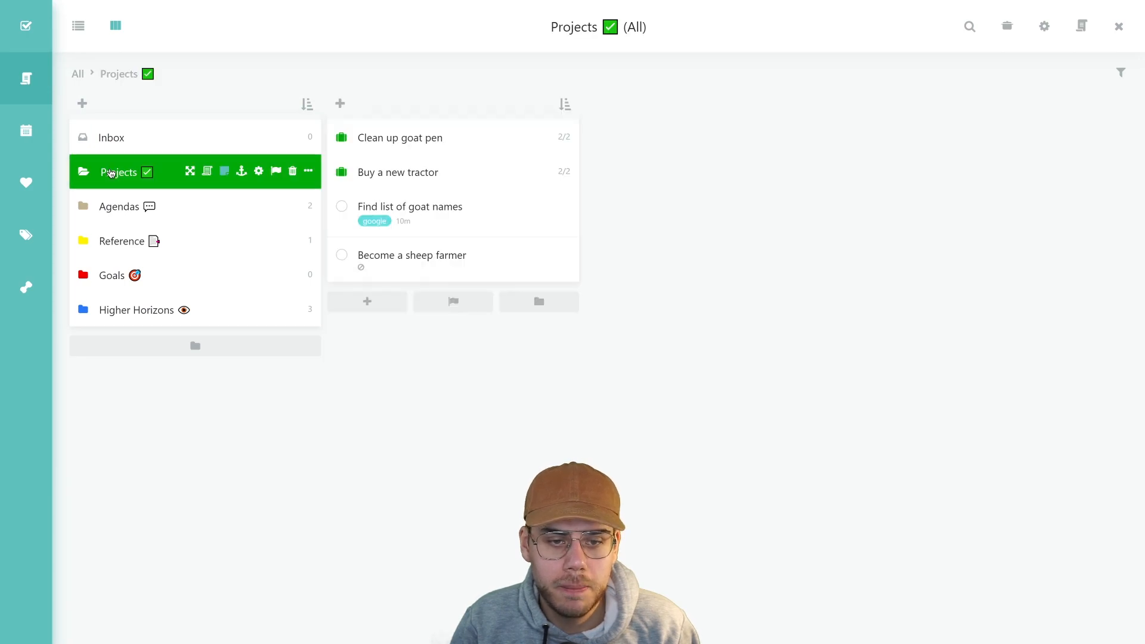
click(349, 179)
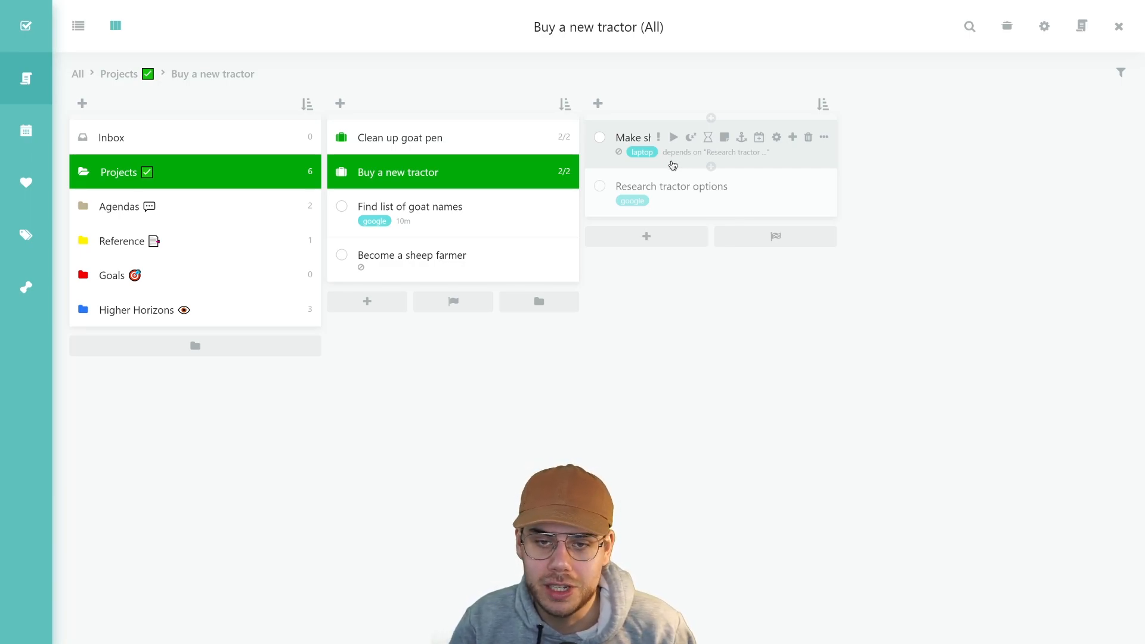
click(673, 165)
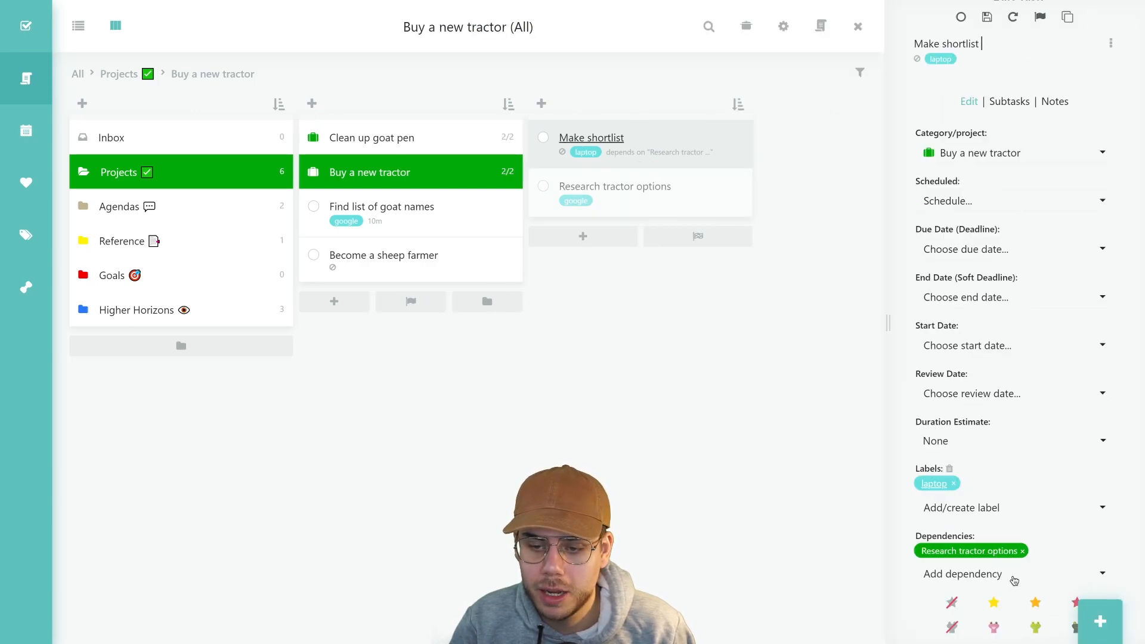
Browse Make shortlist's dependency choices under Projects and Clean up goat pen without adding one
click(1014, 576)
click(927, 458)
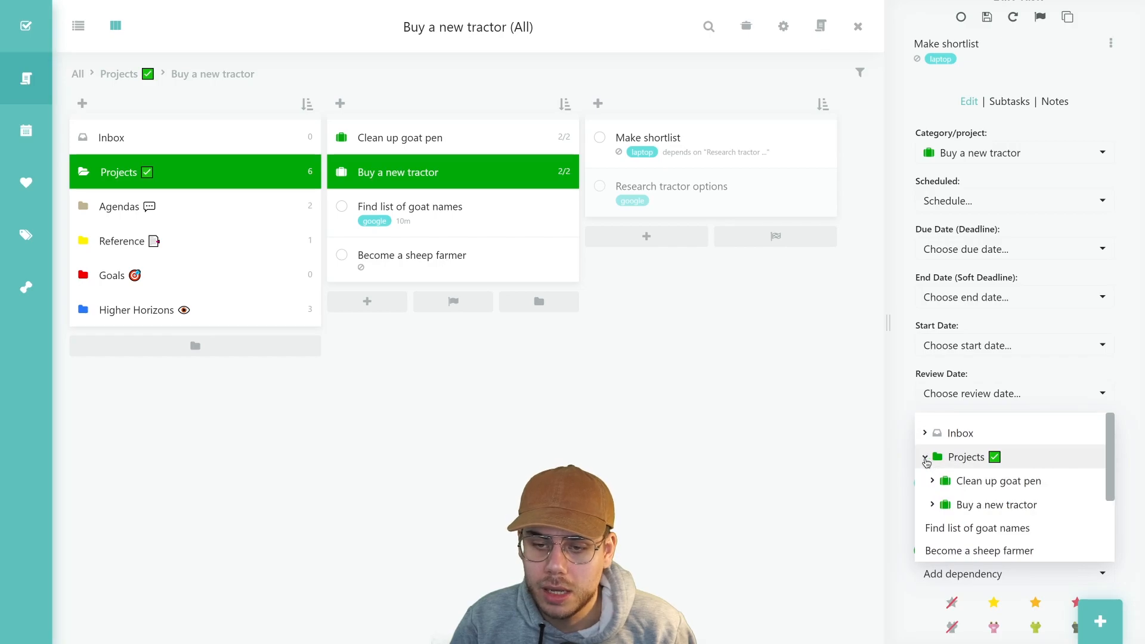
click(933, 482)
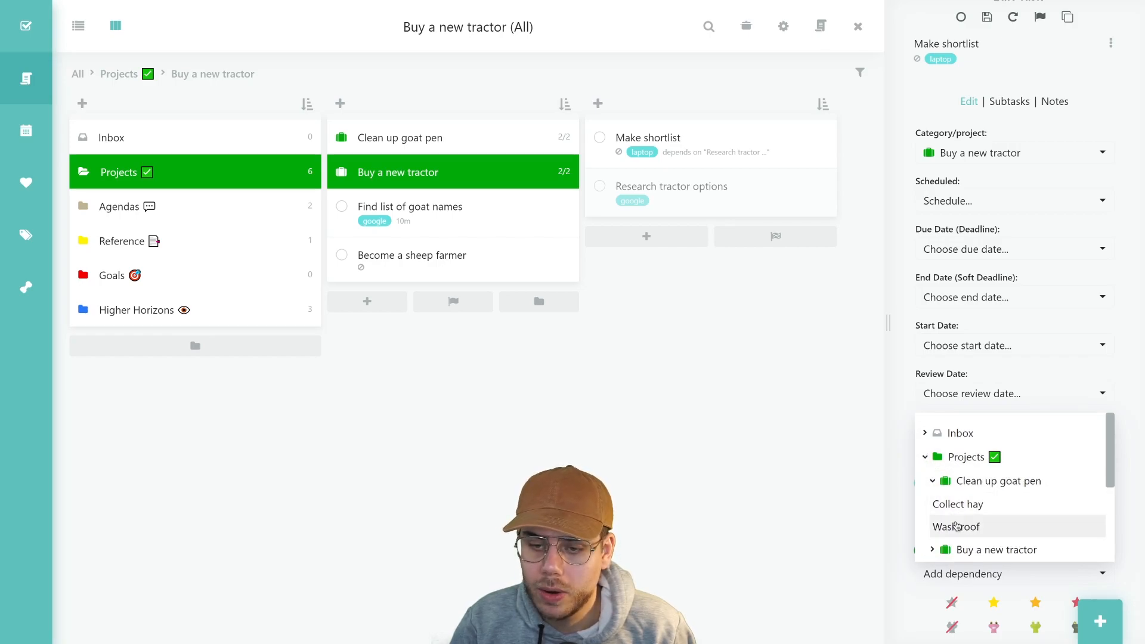
scroll(984, 525, down, 2)
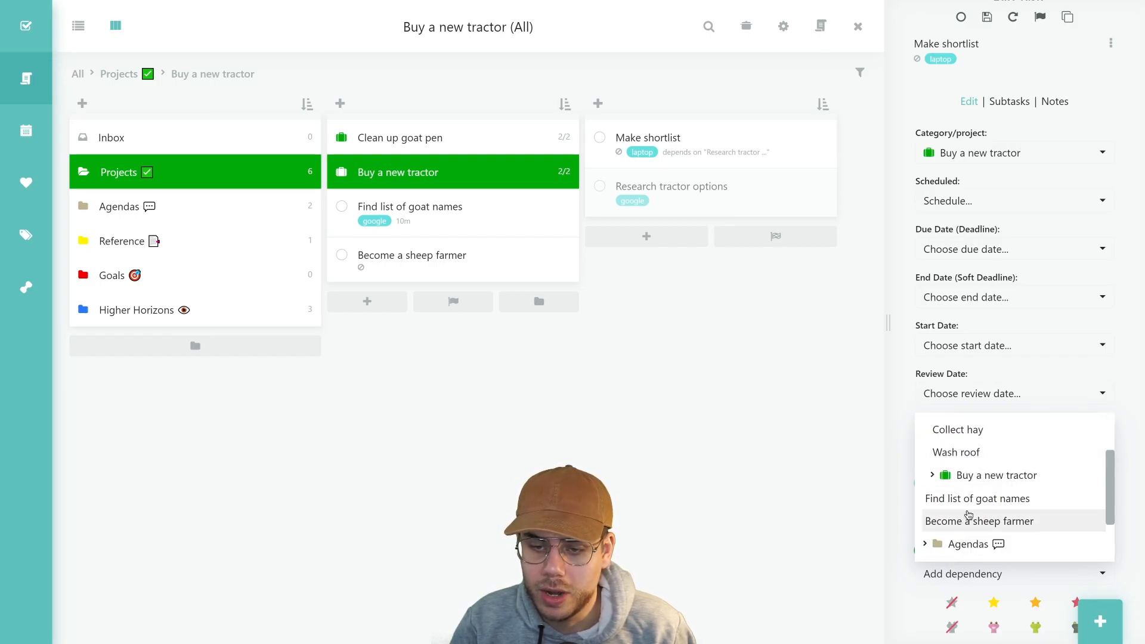
scroll(965, 520, down, 2)
scroll(970, 497, up, 3)
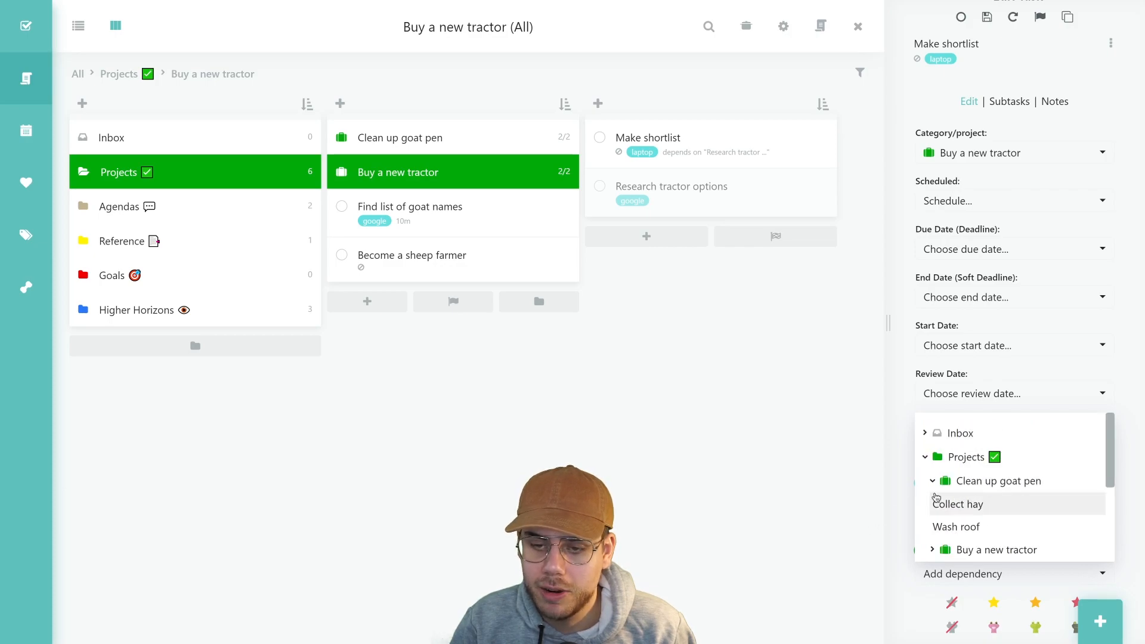
click(853, 497)
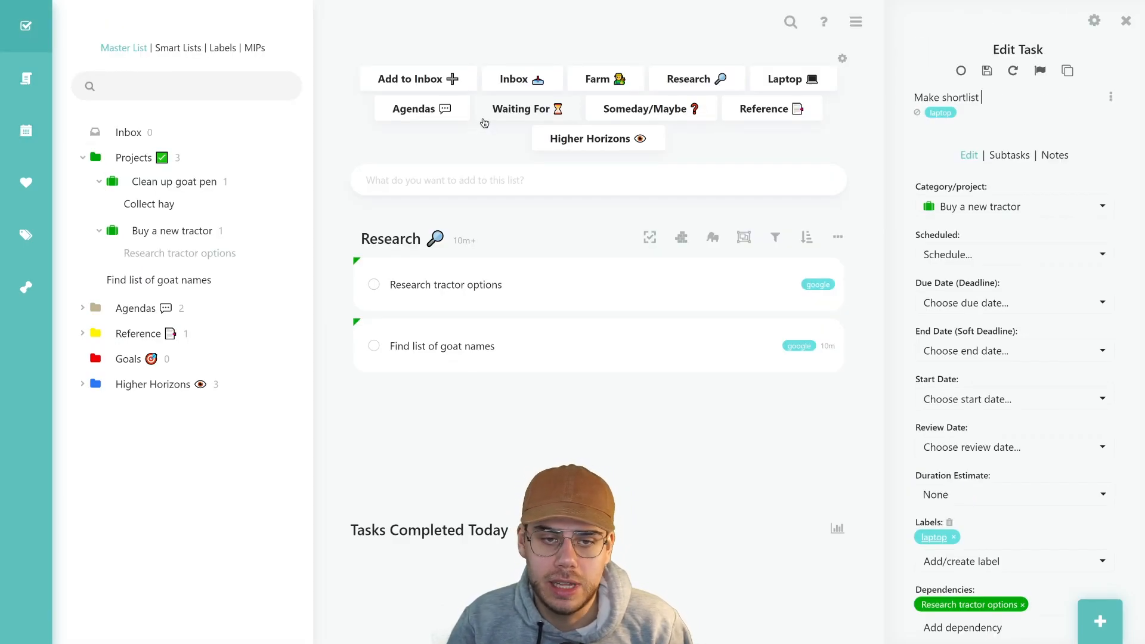
Look through the Agendas list, then switch to the Waiting For list
click(426, 113)
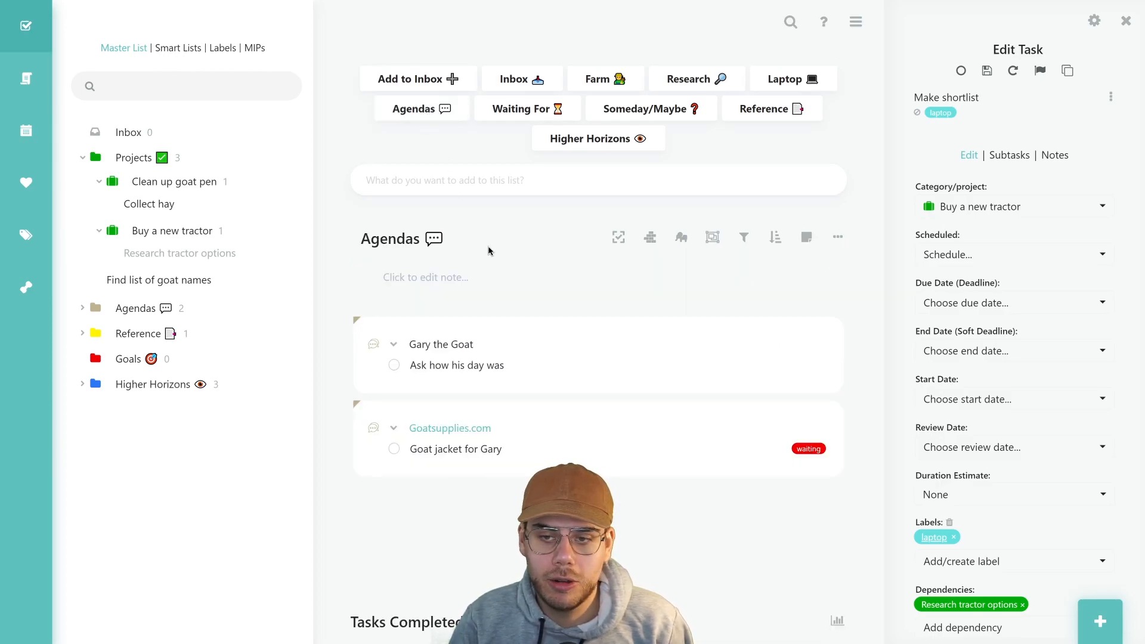
scroll(492, 256, down, 2)
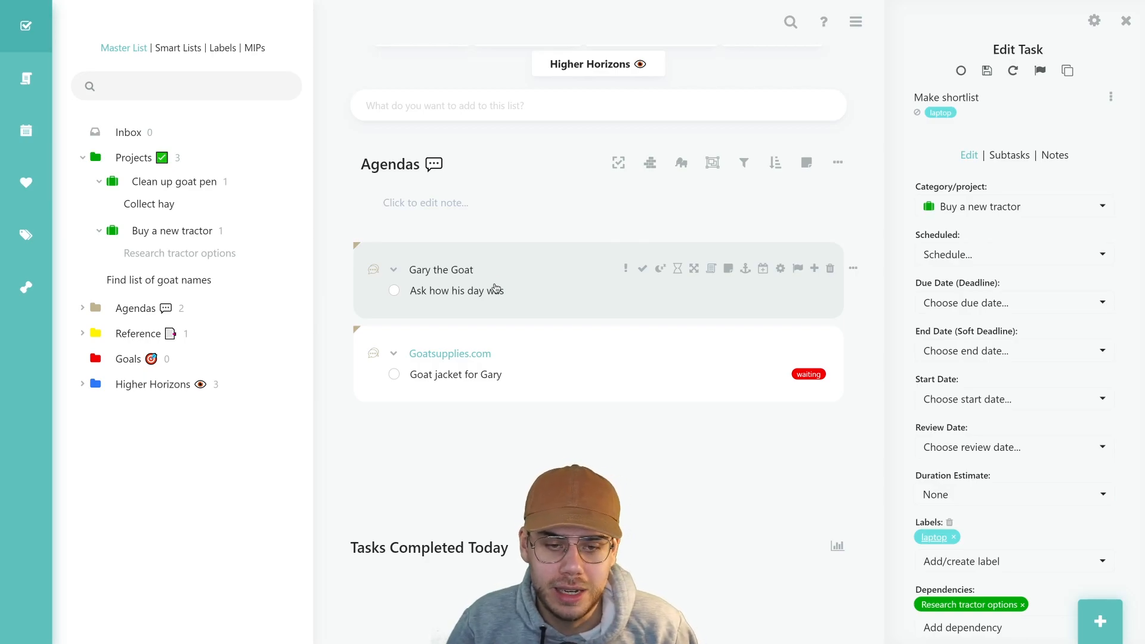
mouse_move(493, 416)
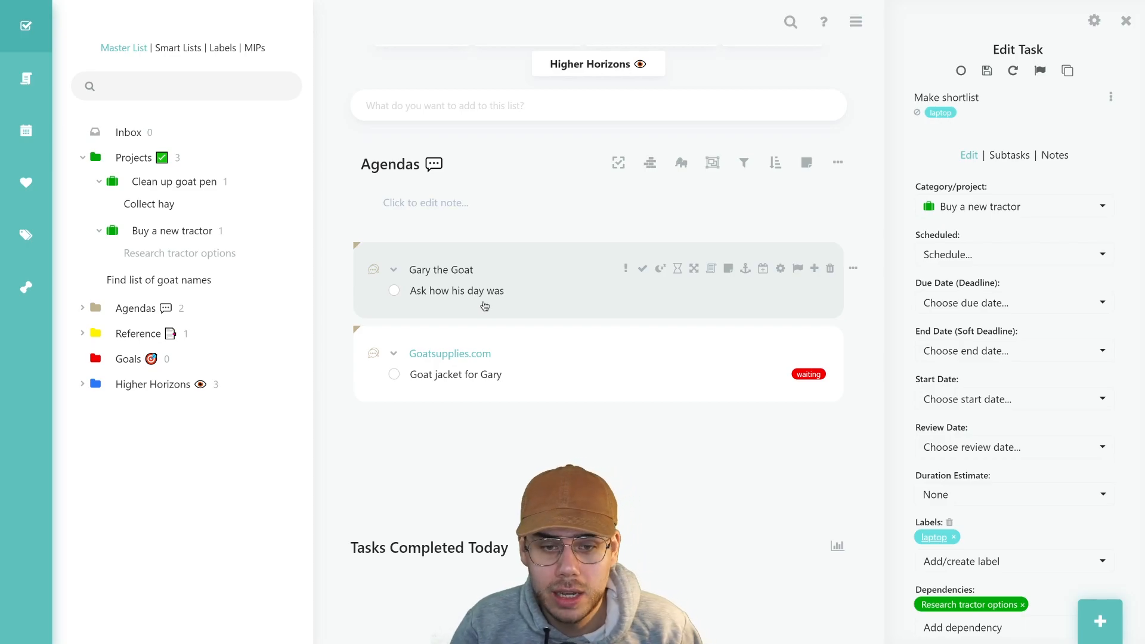
scroll(485, 306, up, 2)
click(528, 110)
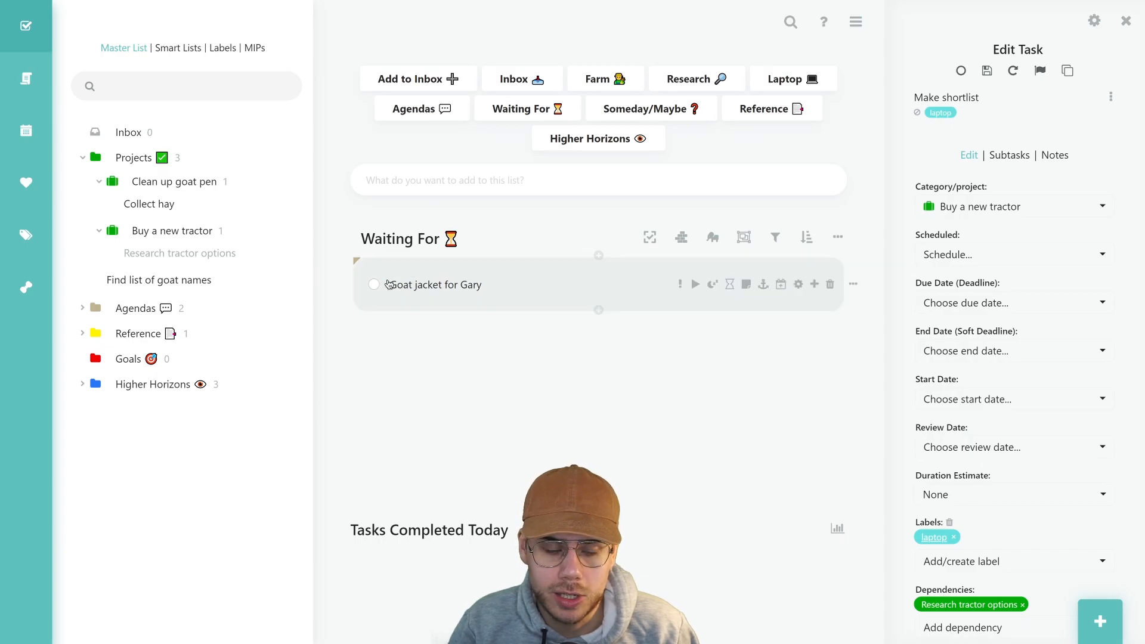
Open Goat jacket for Gary for editing, then show the Someday/Maybe list
click(467, 283)
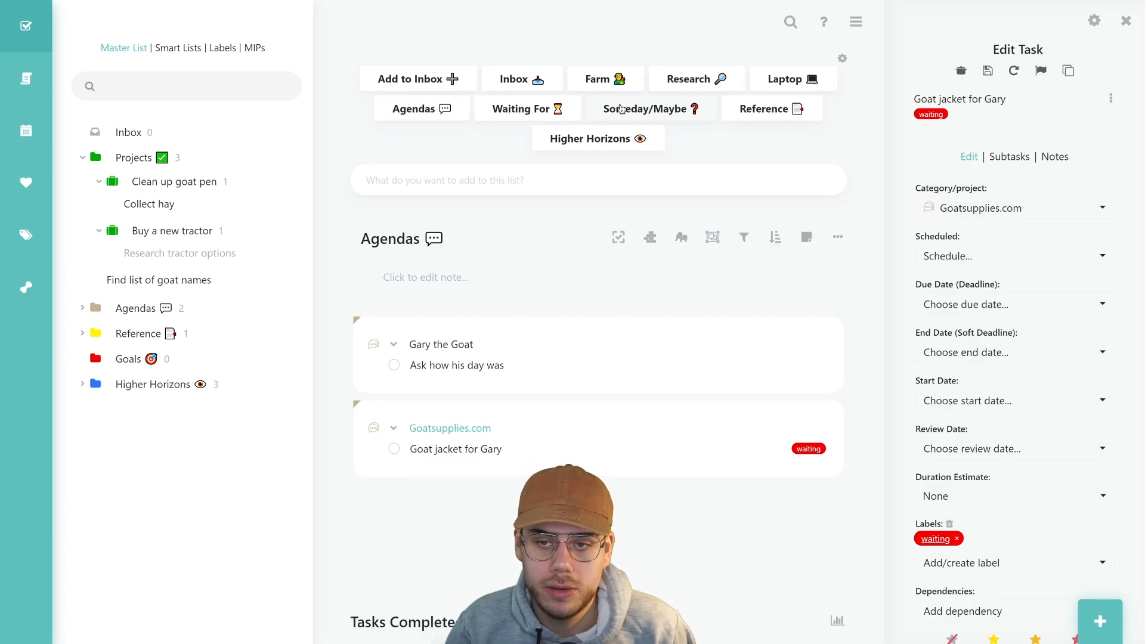
click(621, 109)
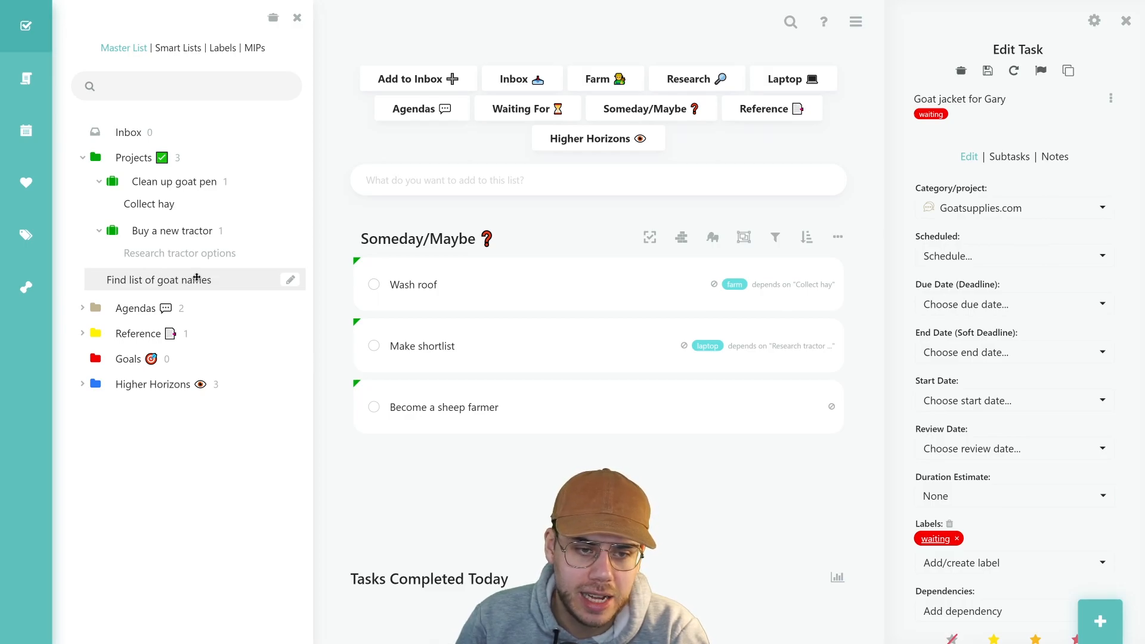
Backburner Find list of goat names from the Master List's Projects folder and return to Main View
click(35, 93)
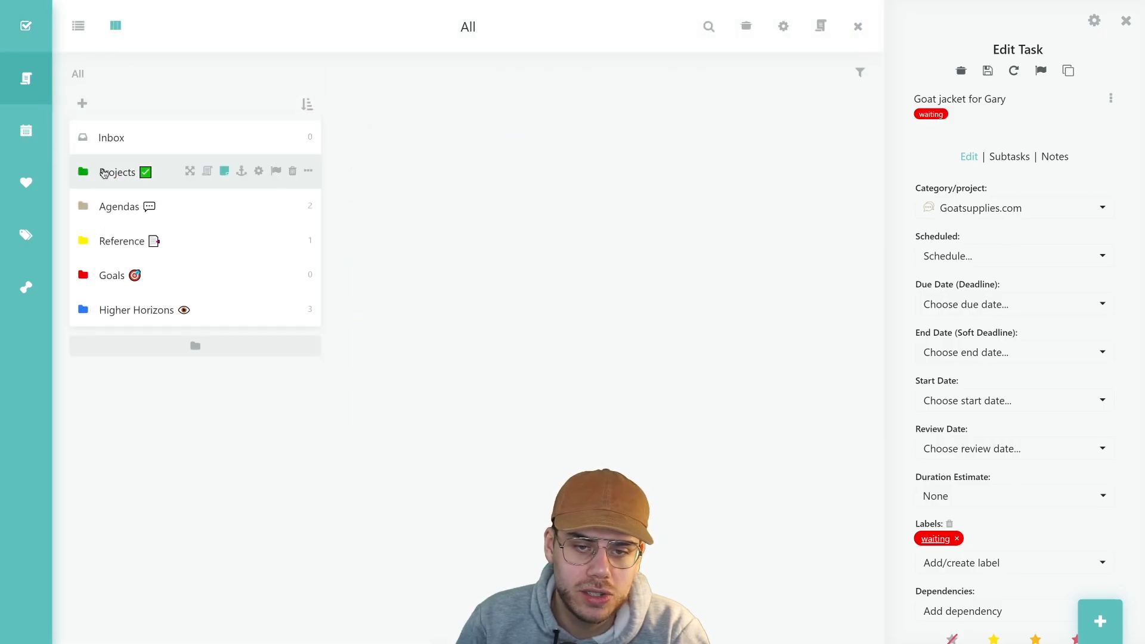
click(103, 173)
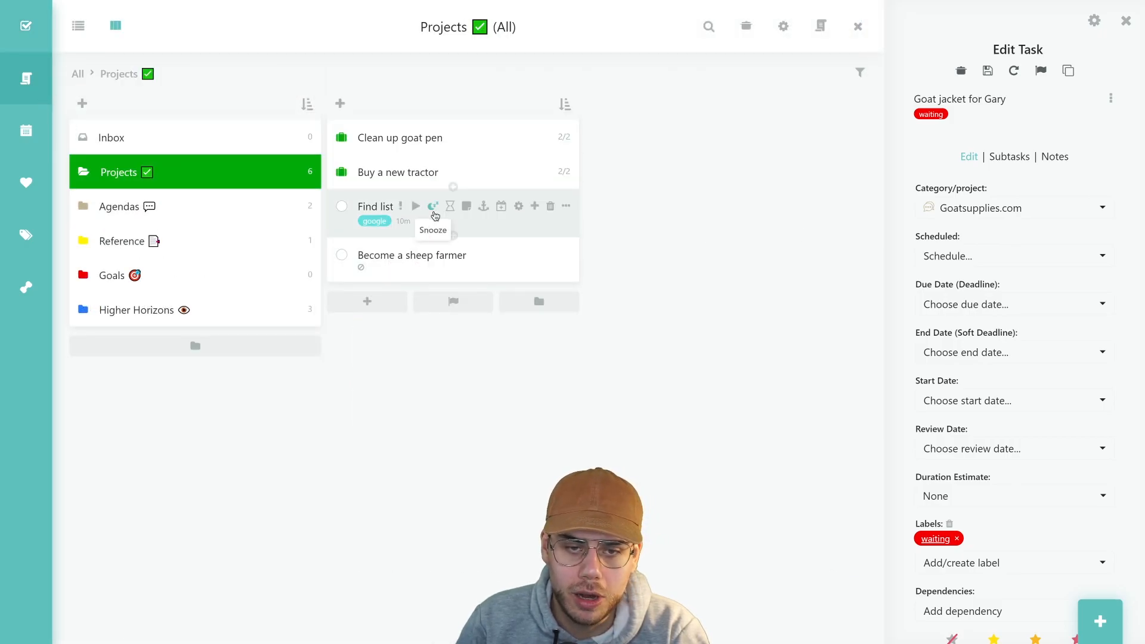
click(370, 208)
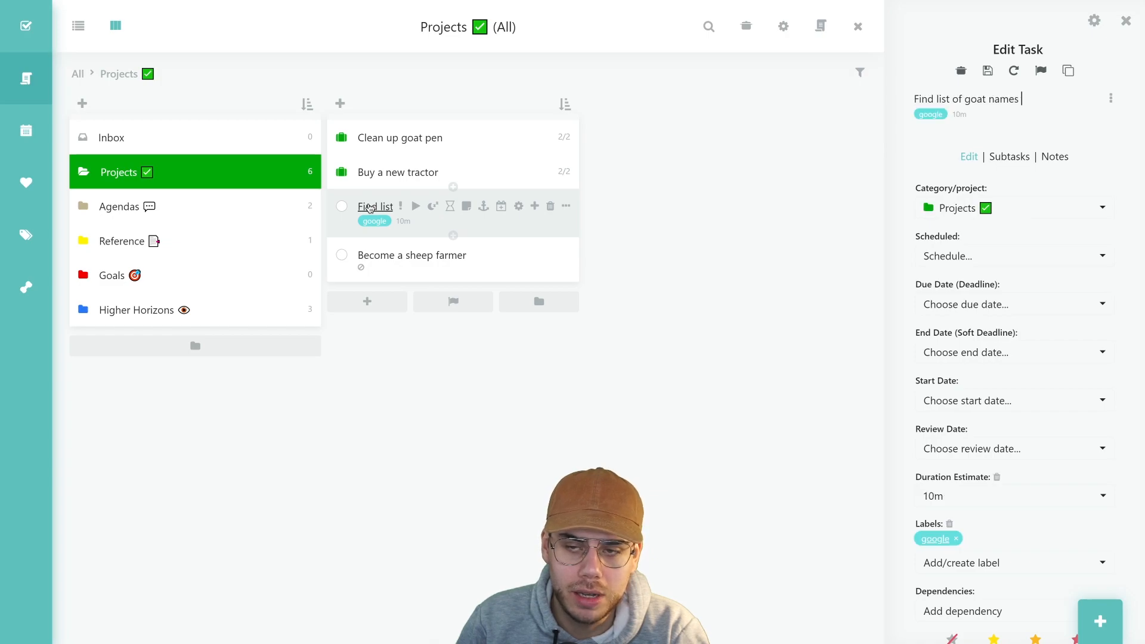
click(1017, 208)
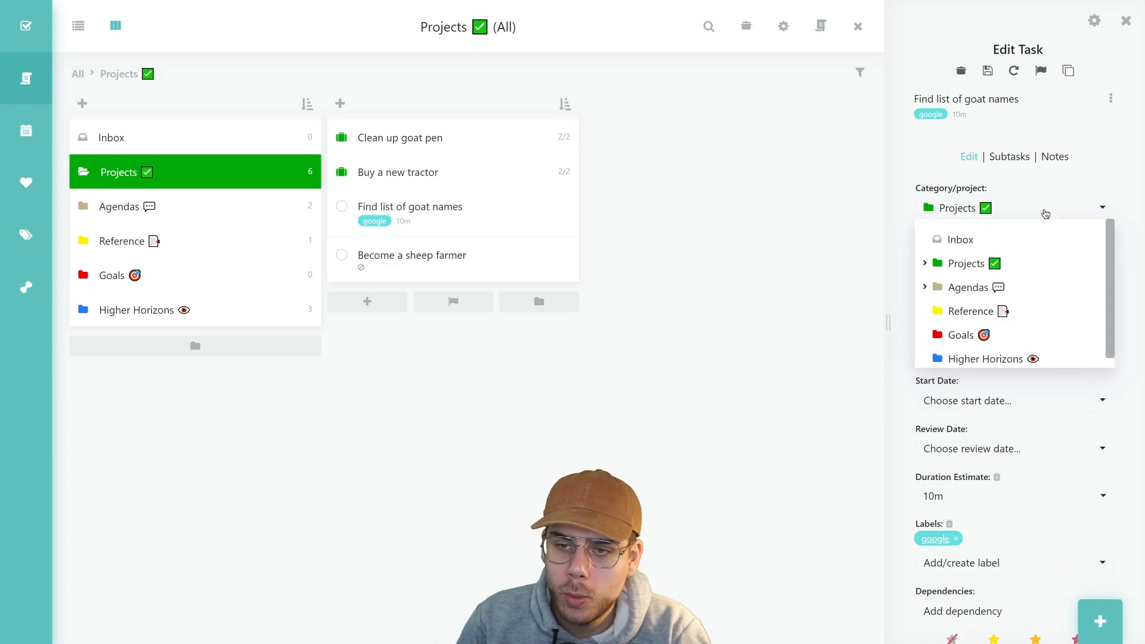
click(1095, 182)
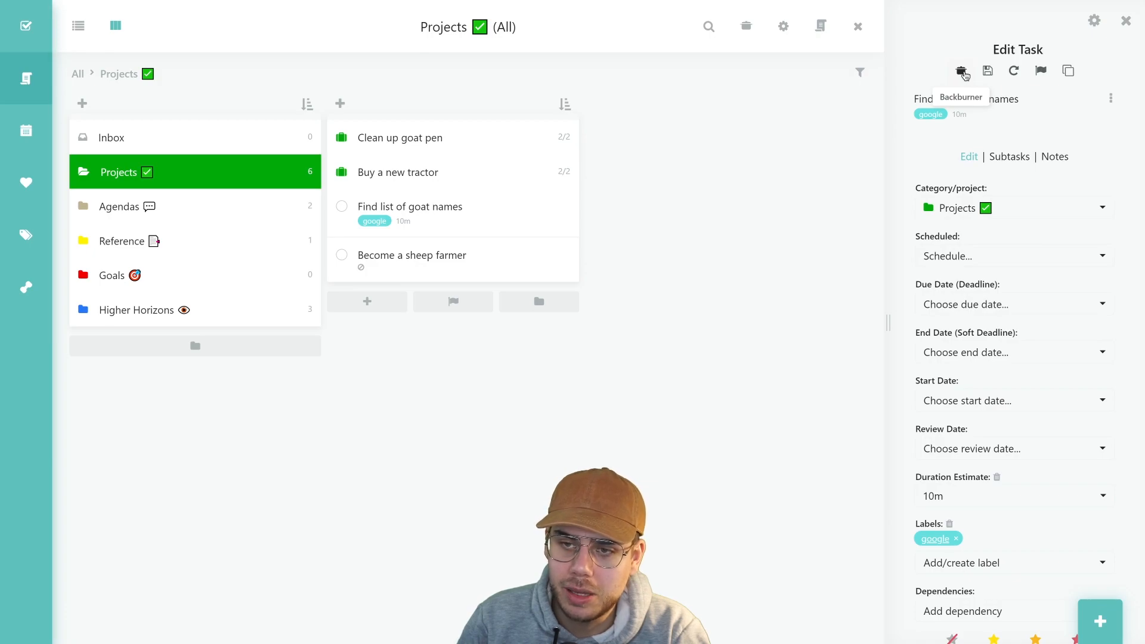
click(963, 71)
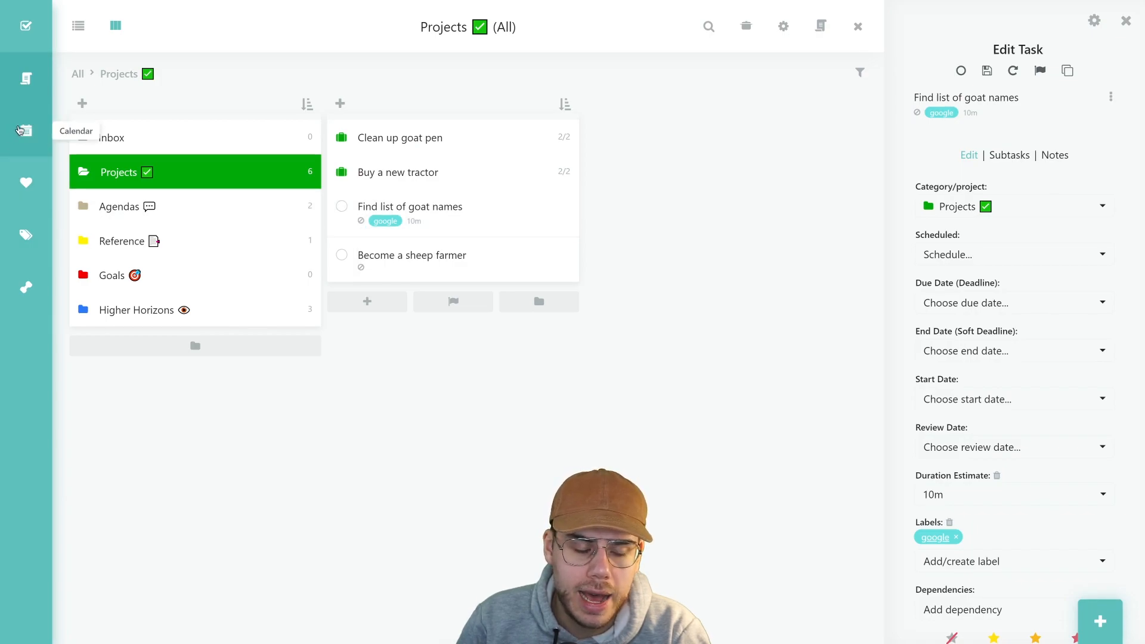
click(25, 28)
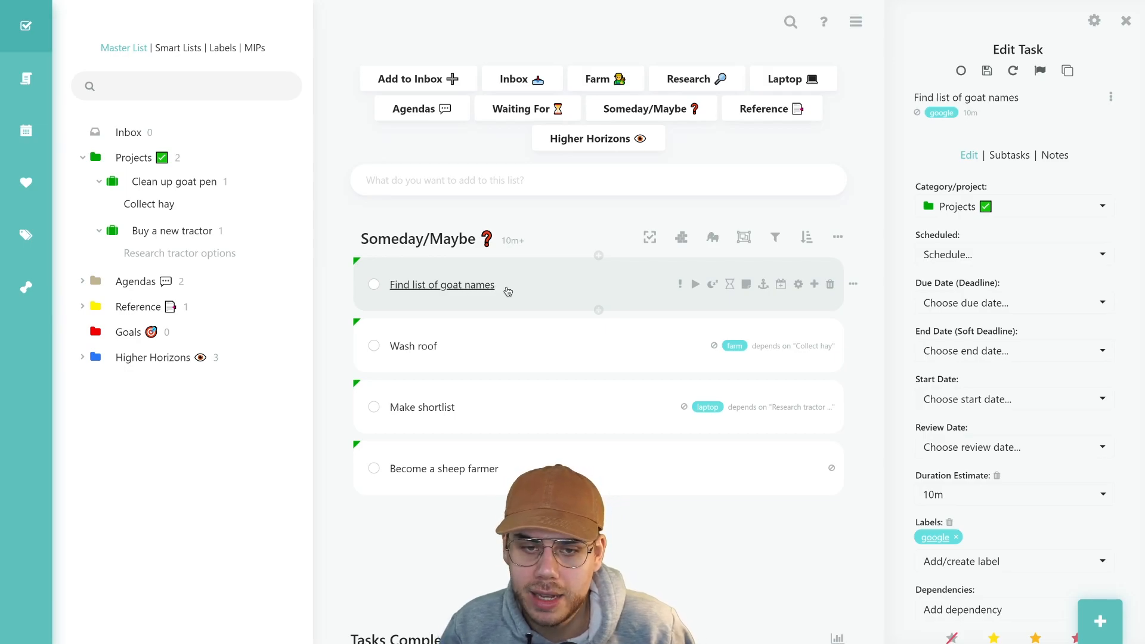
click(961, 72)
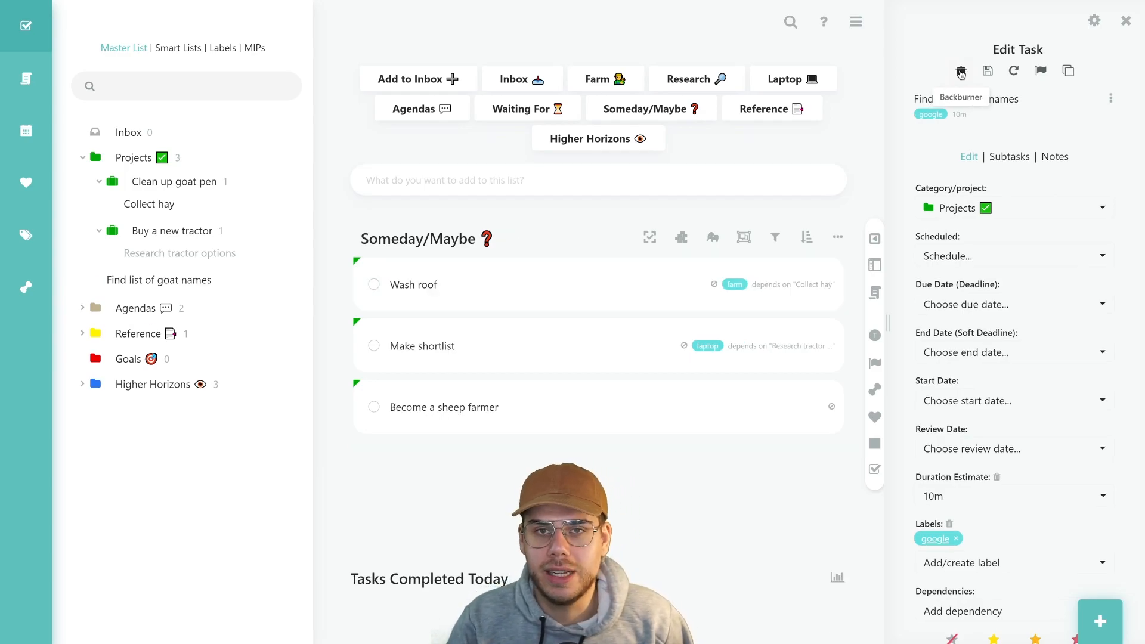
click(760, 117)
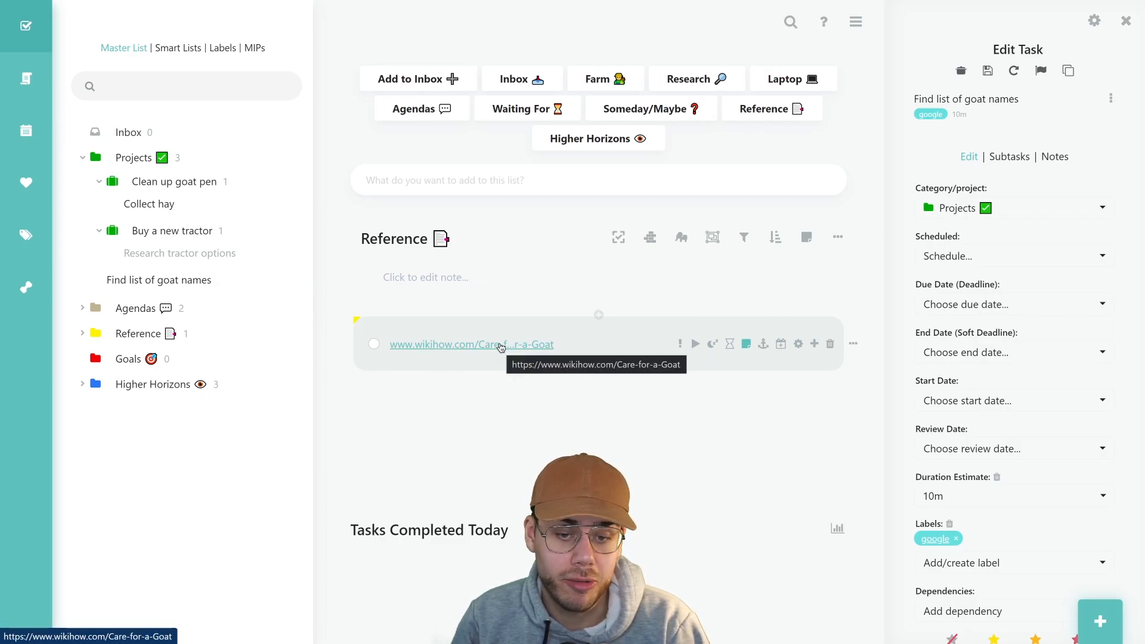
click(444, 281)
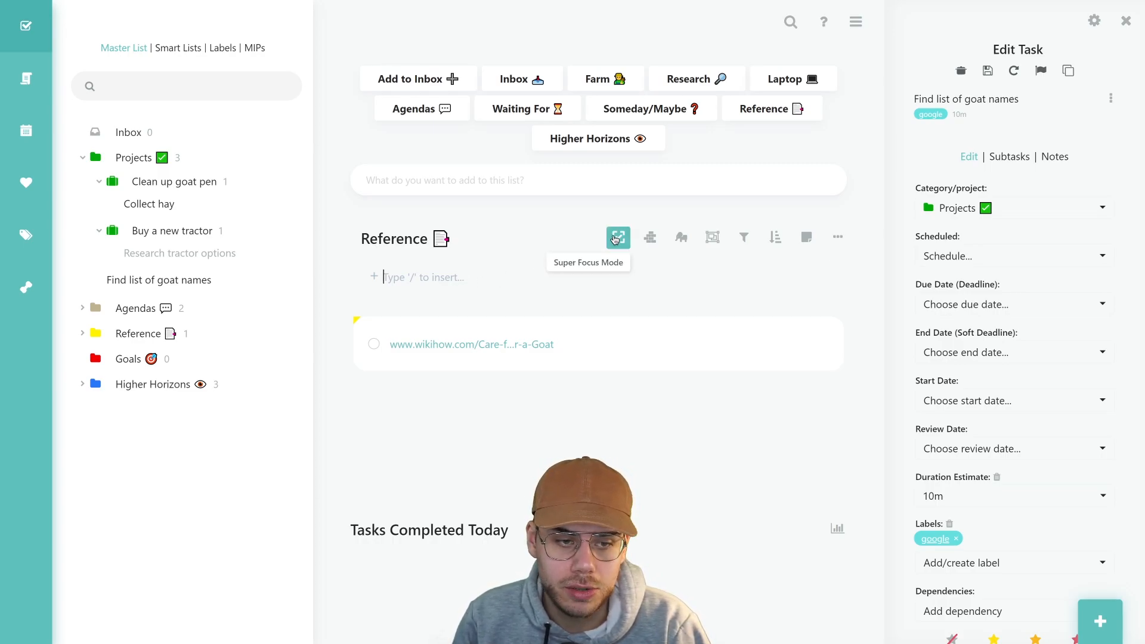
click(83, 334)
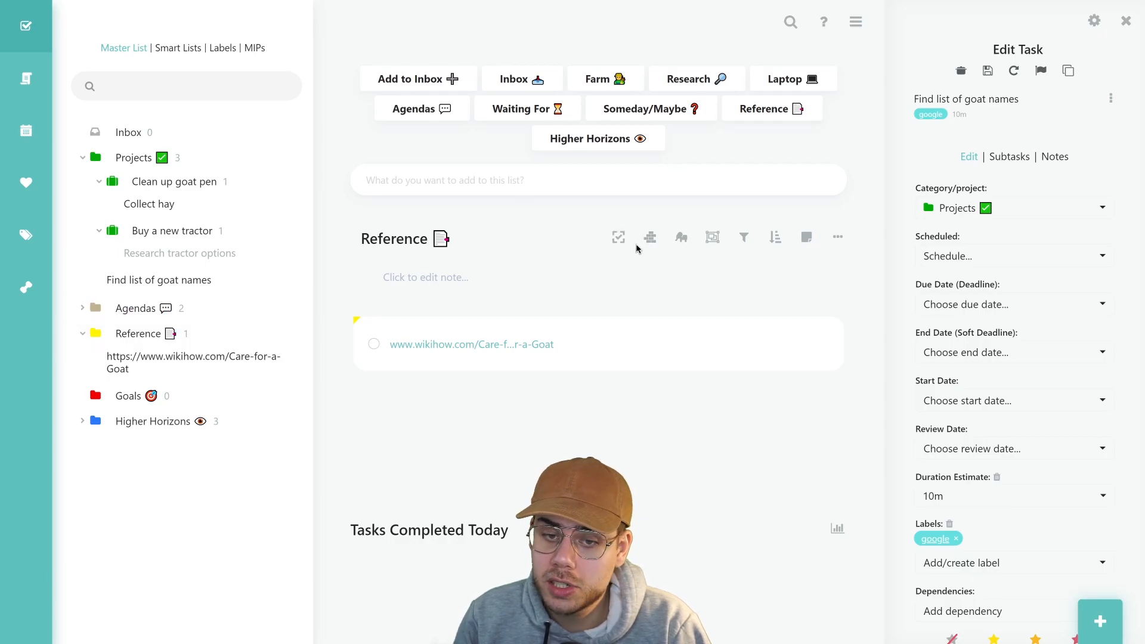
click(744, 238)
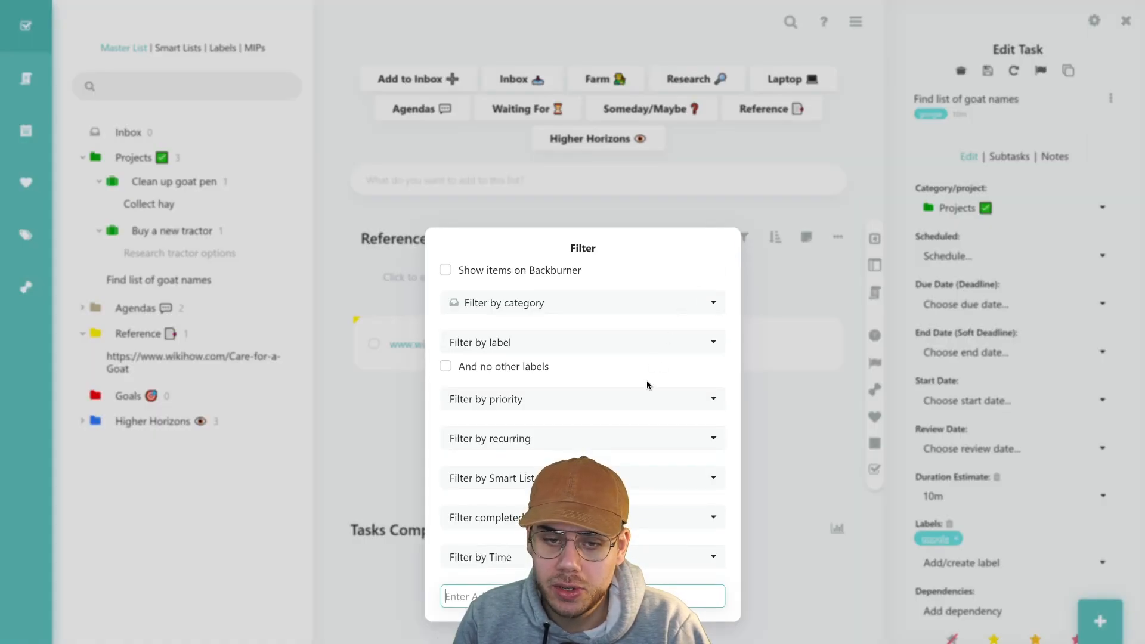
click(622, 352)
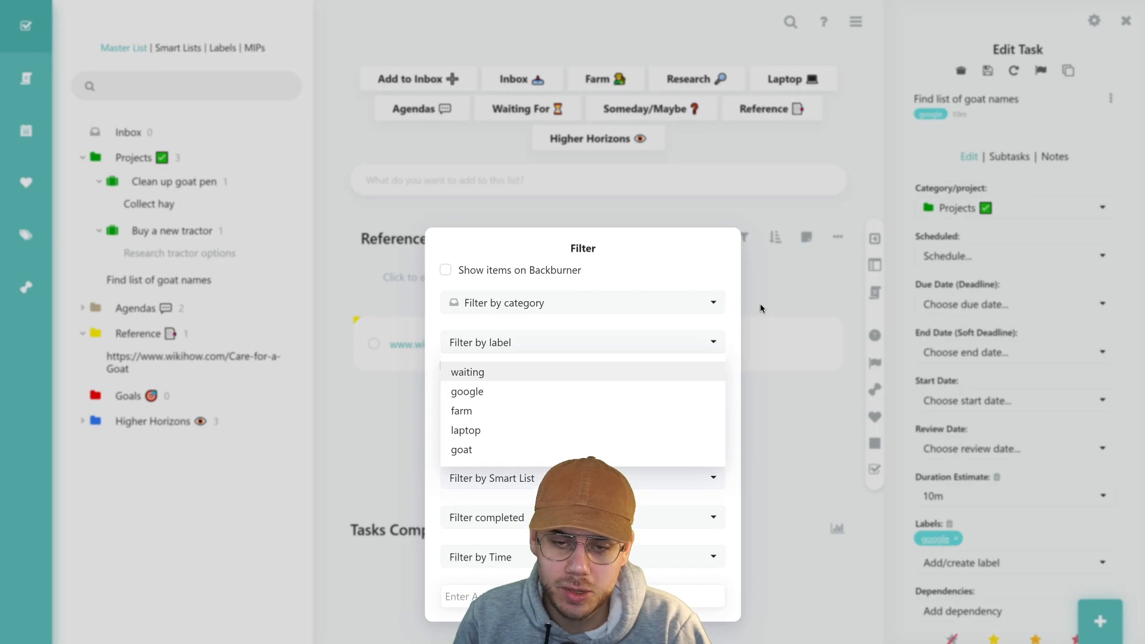
click(771, 281)
click(772, 281)
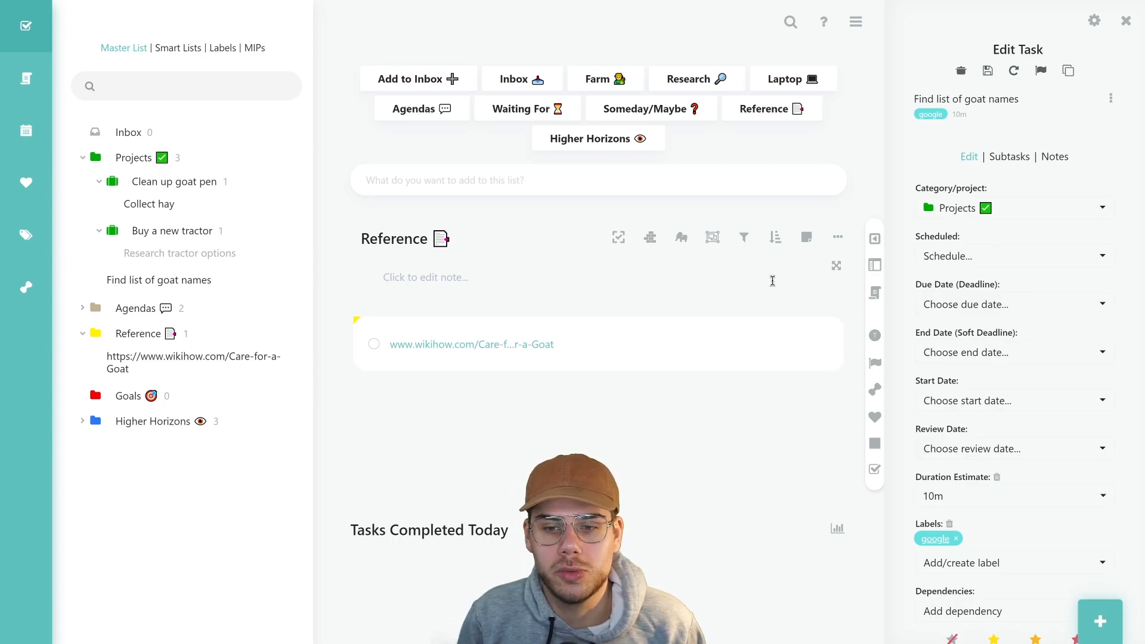
Show the Higher Horizons list and open My Vision for editing
click(600, 147)
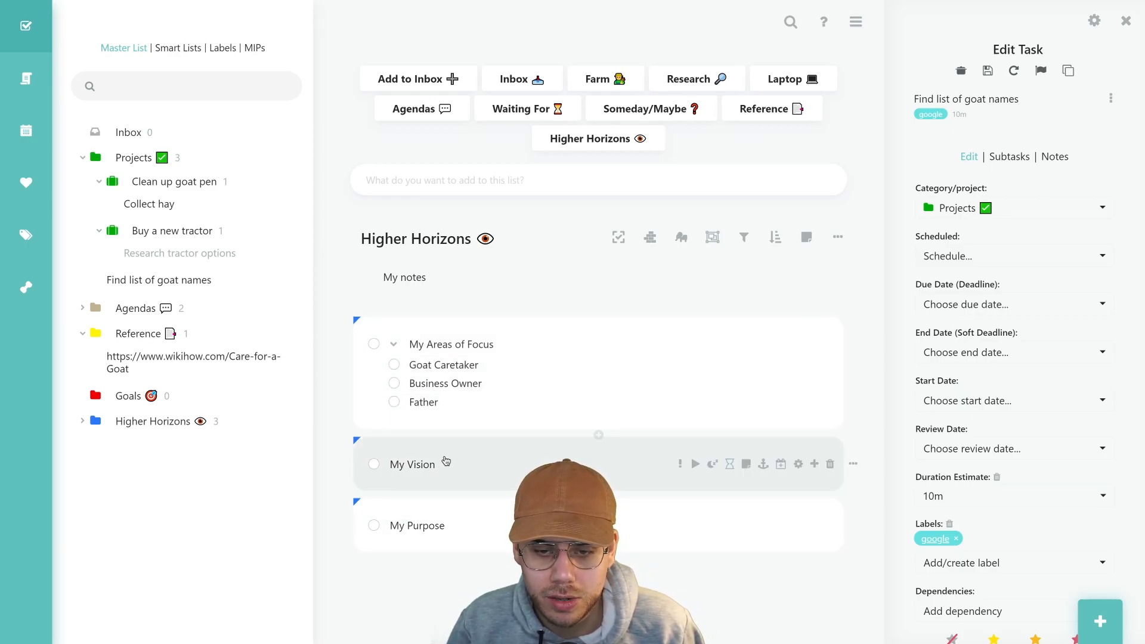
click(446, 463)
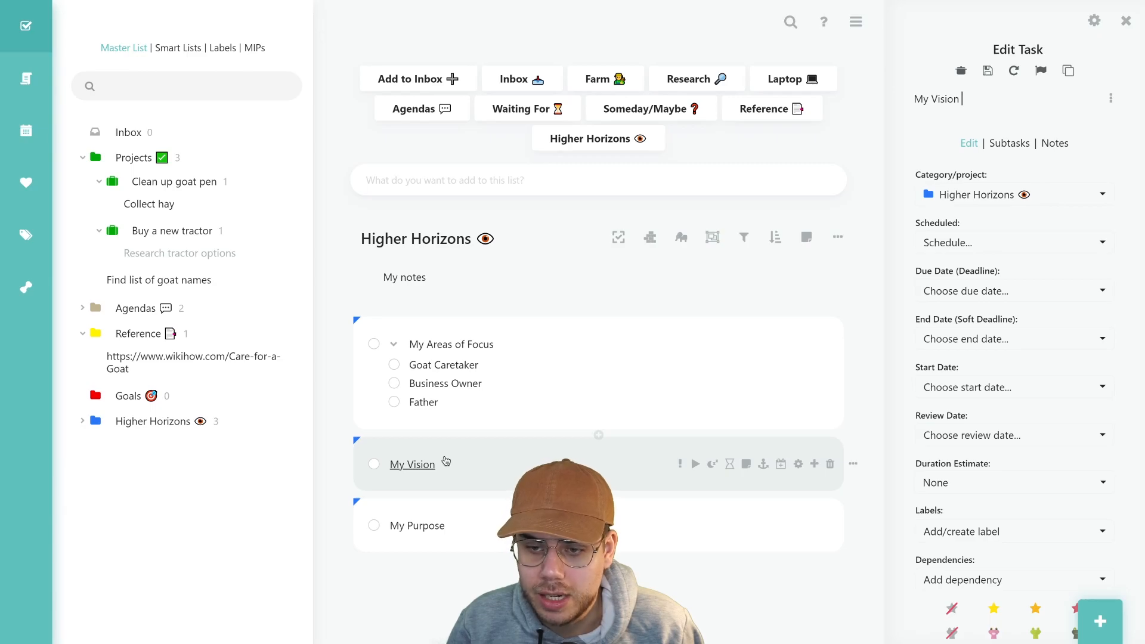
click(434, 469)
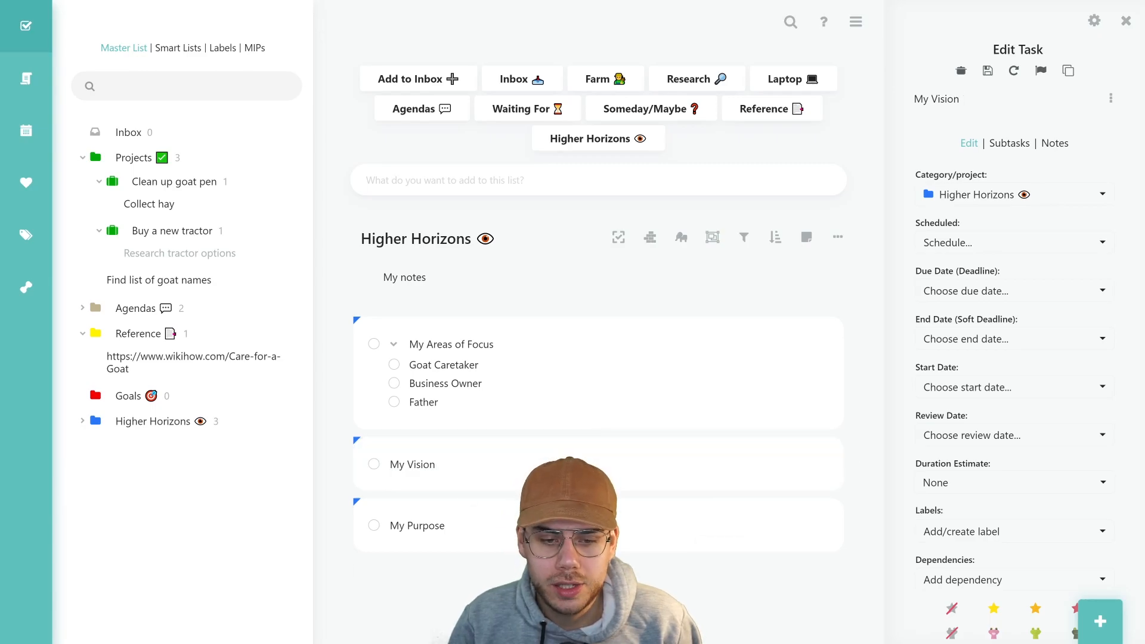
Toggle notes on My Vision and My Purpose, then open the Goals overview
mouse_move(588, 459)
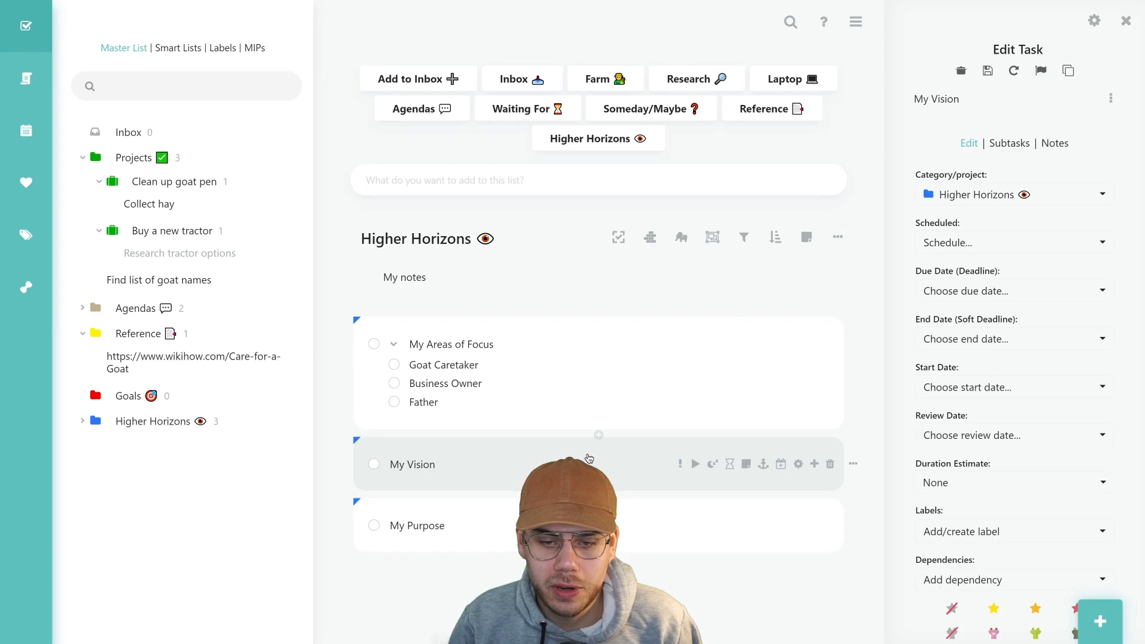
click(746, 472)
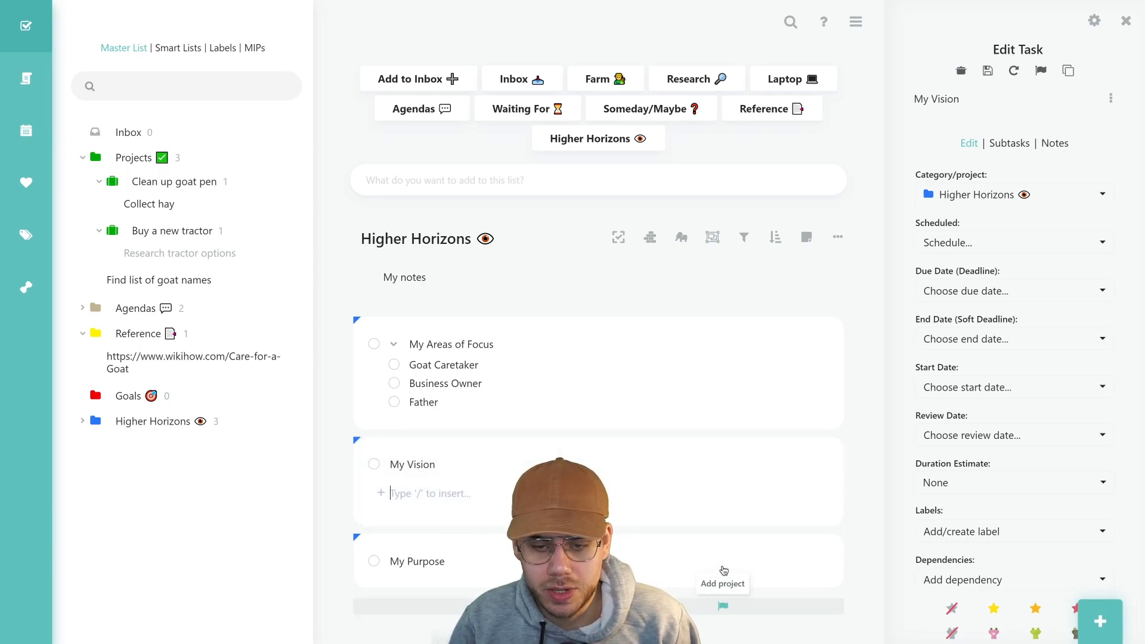
click(745, 563)
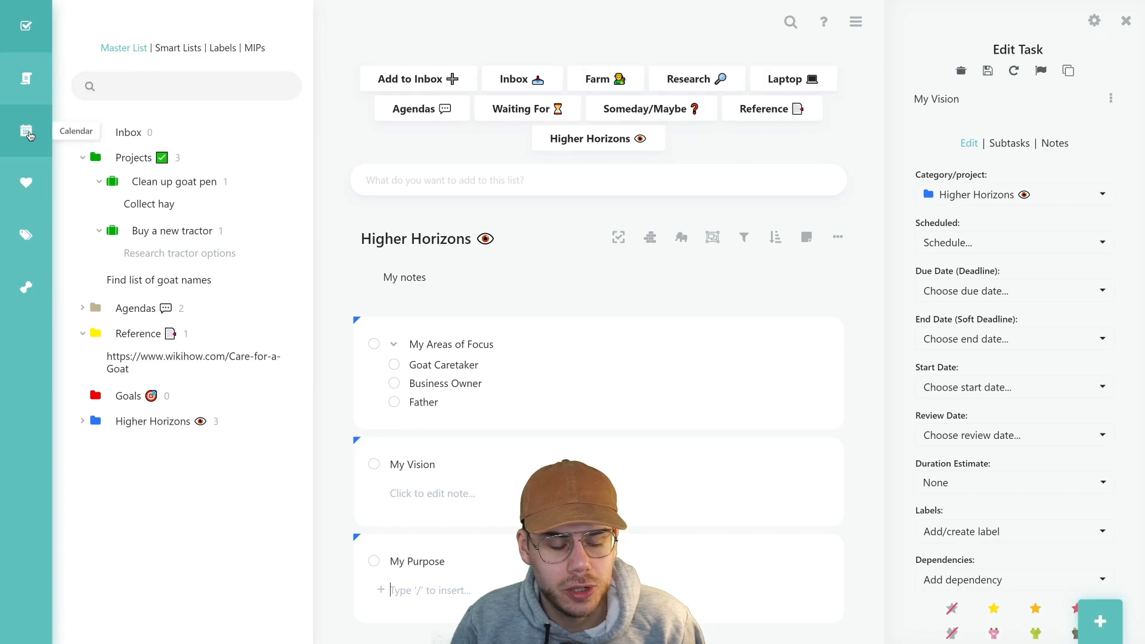
click(34, 191)
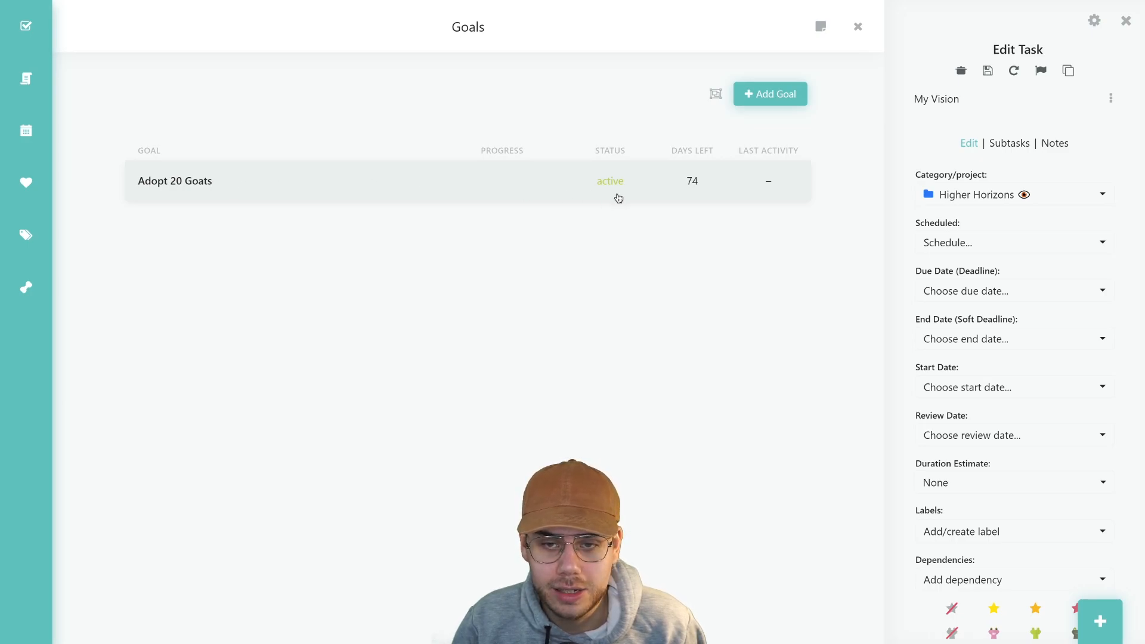
Open the Adopt 20 Goats goal's settings and review its Edit page details
click(265, 192)
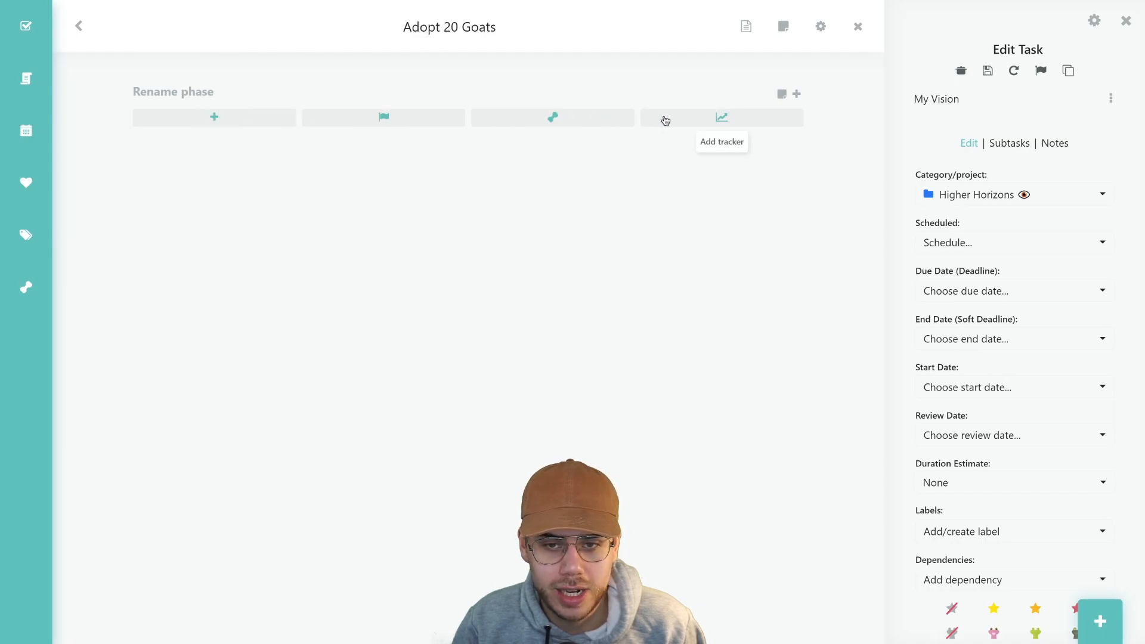
click(819, 27)
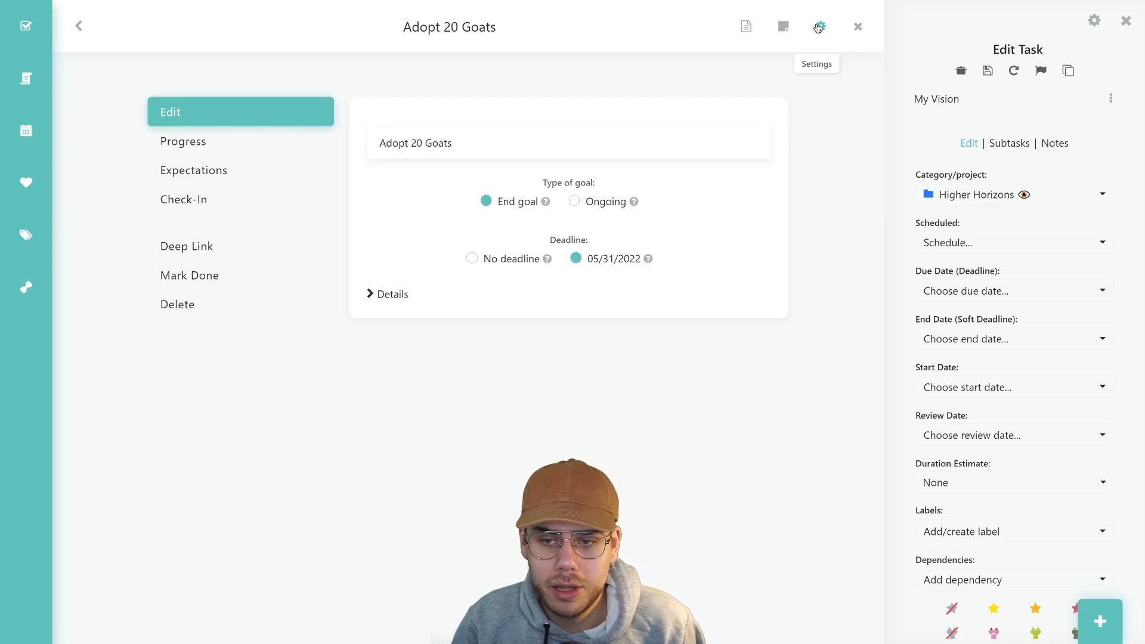
triple_click(374, 143)
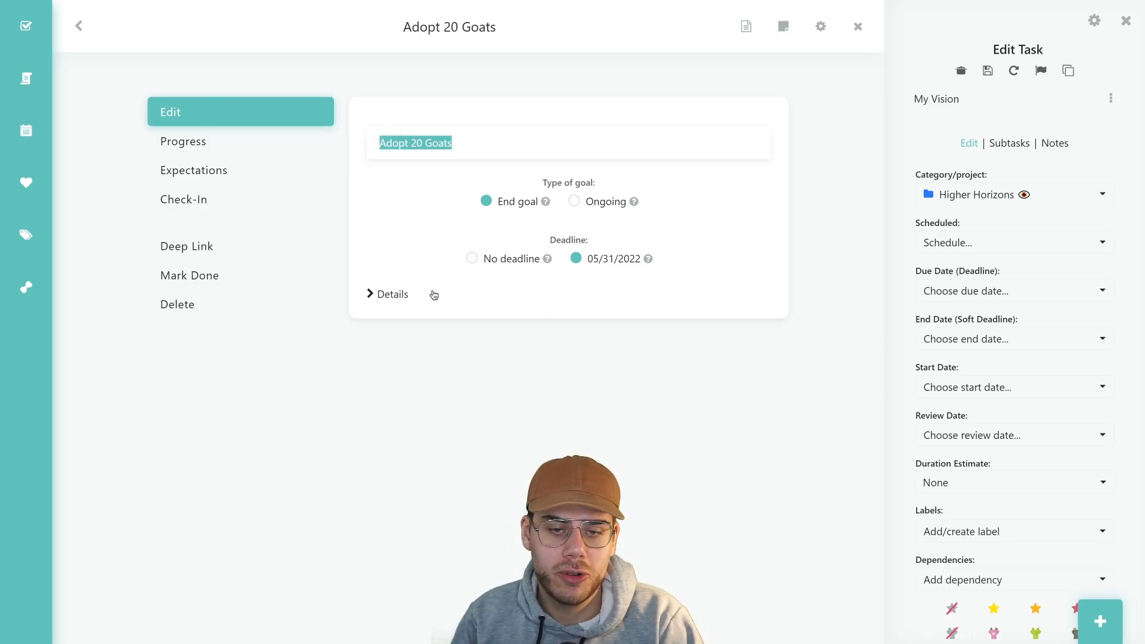
click(410, 293)
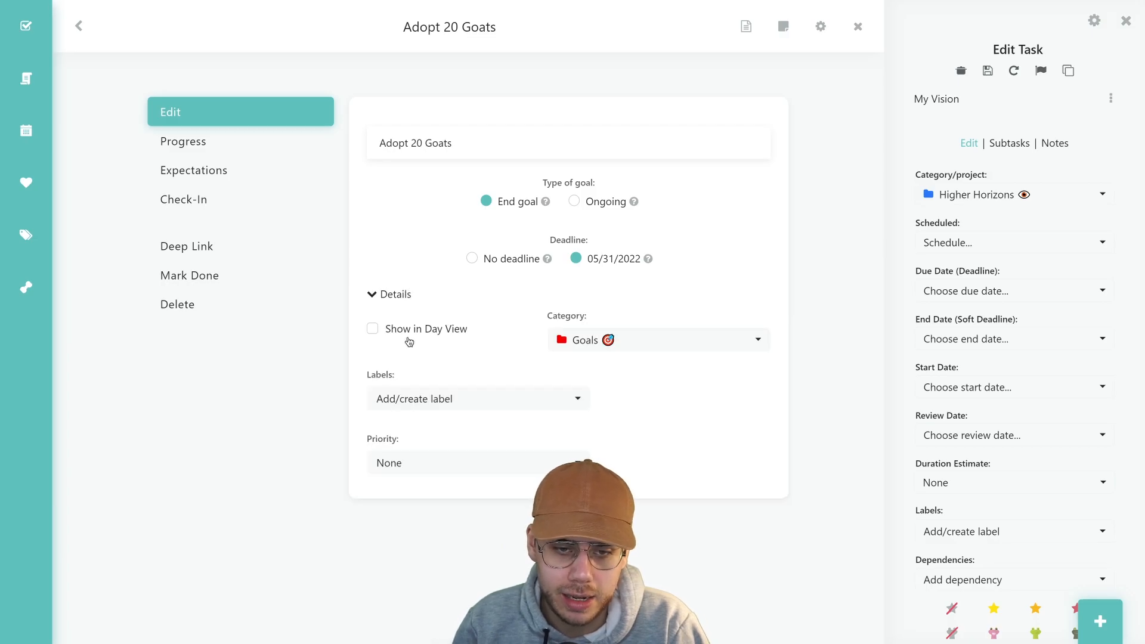
On the Progress page, turn task-completion progress counting on and back off
click(256, 148)
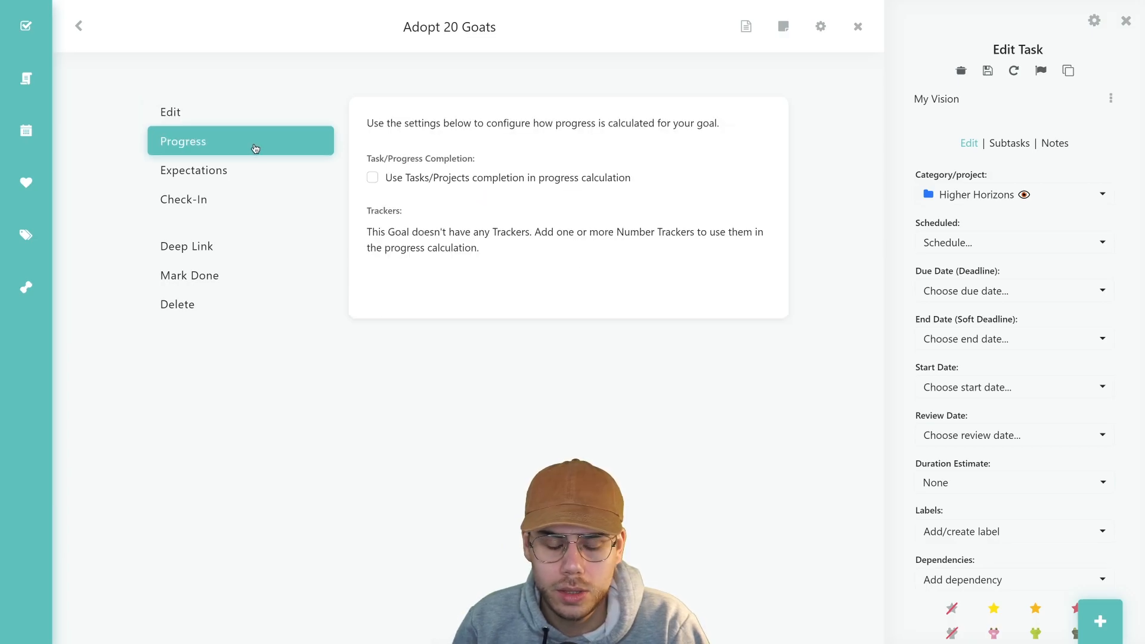
click(412, 181)
click(412, 182)
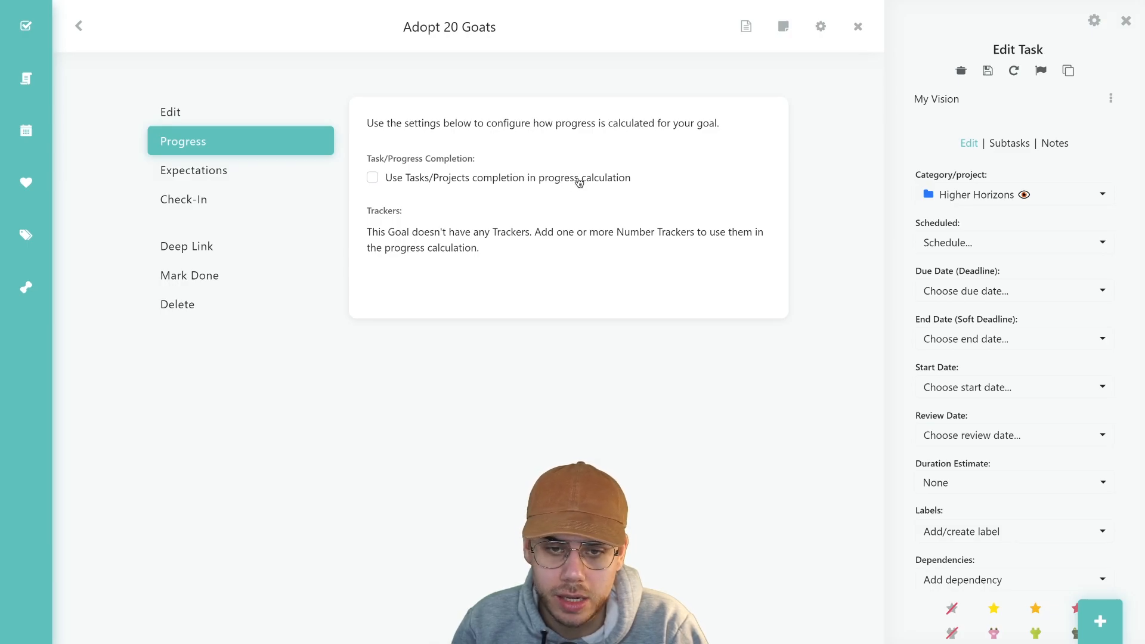
Review the Expectations, Check-In, Deep Link, Mark Done and Delete pages, then show the week calendar
click(225, 181)
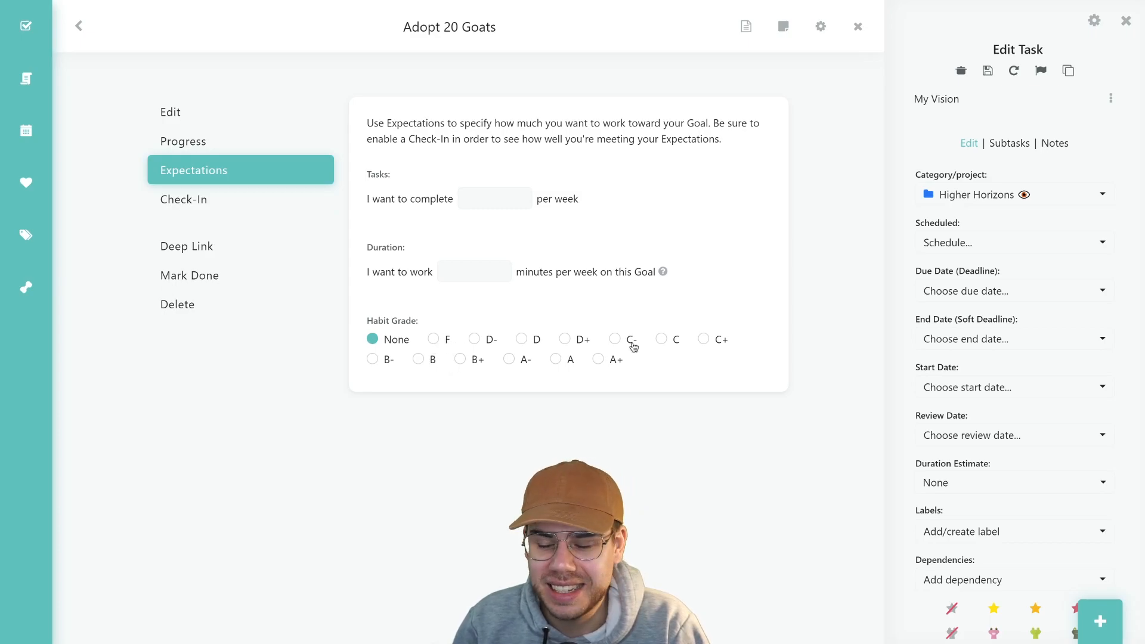
click(190, 206)
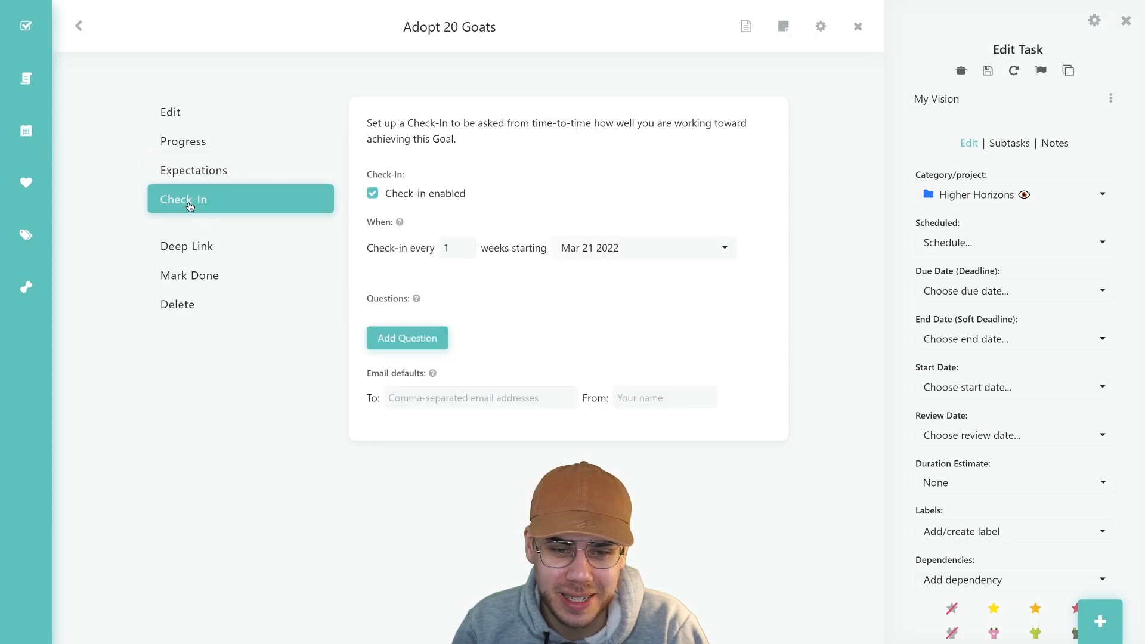
click(187, 244)
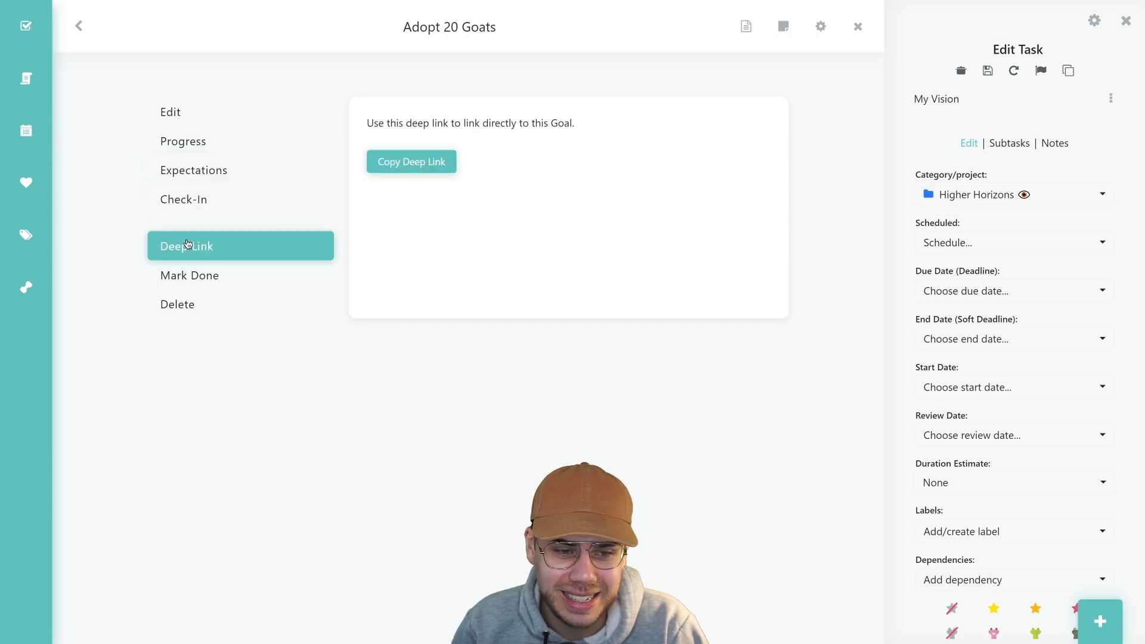
click(194, 277)
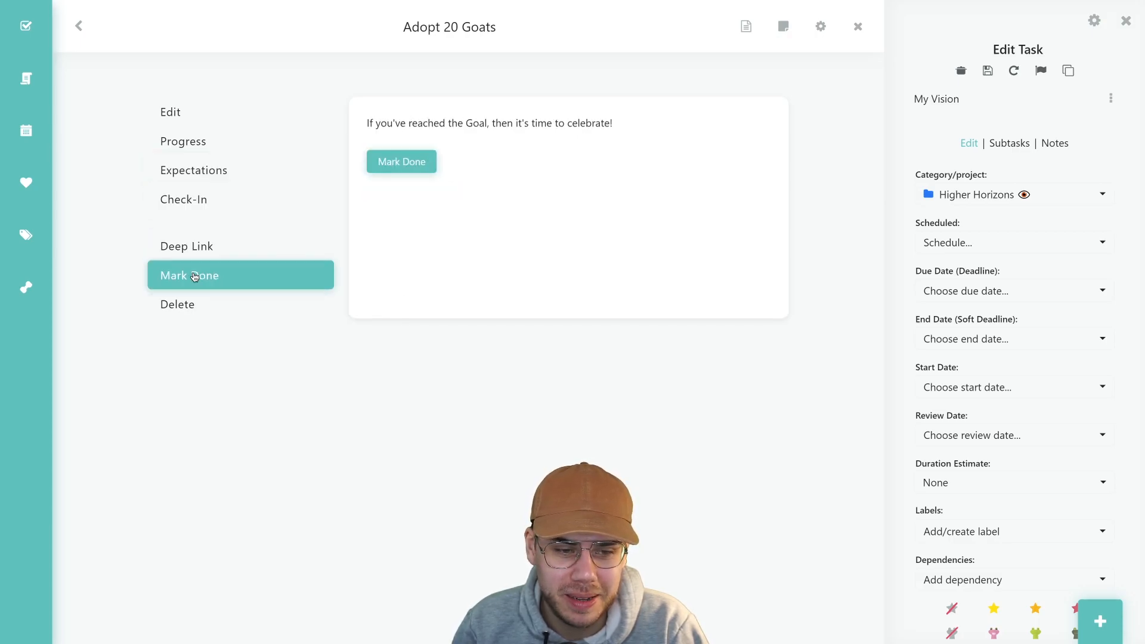
click(201, 304)
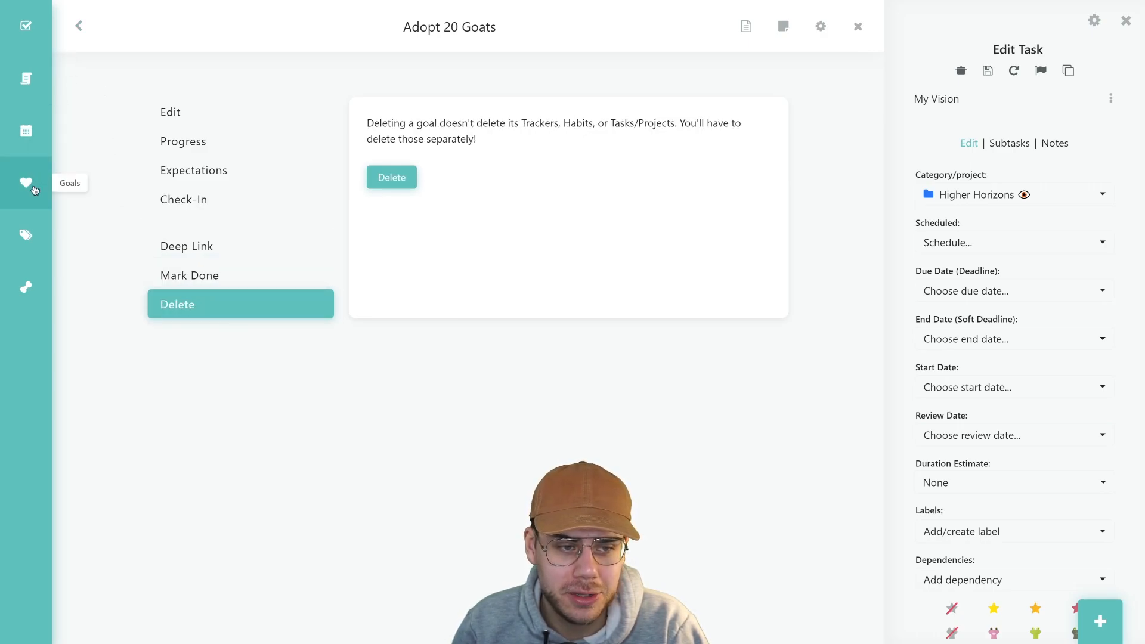
click(44, 144)
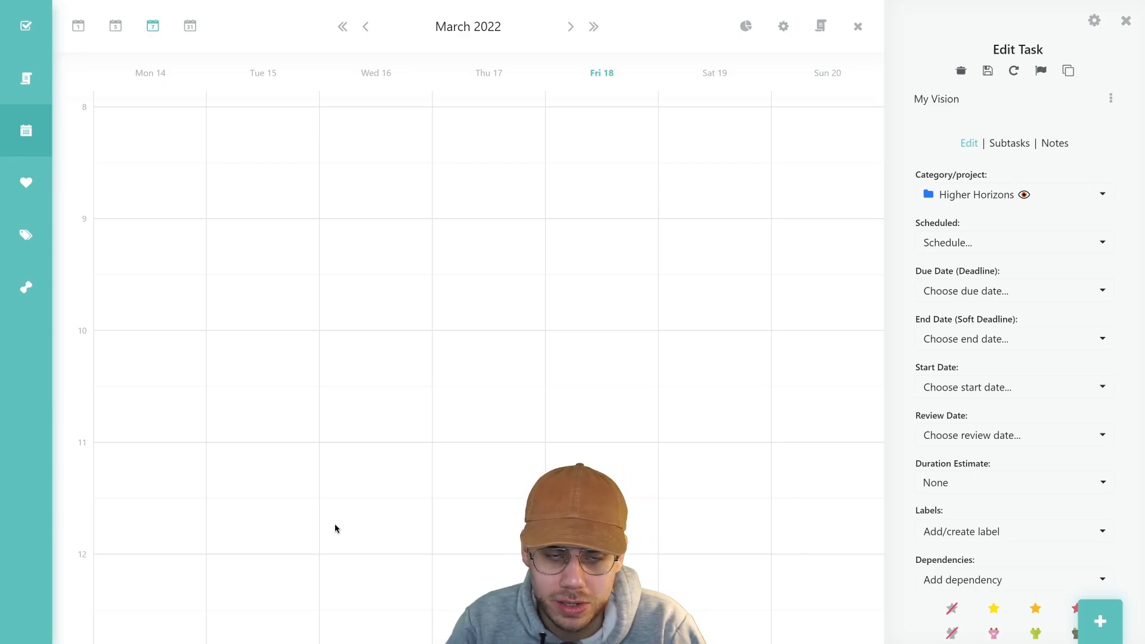
Go to Habits and bring up the actions for the Buy goat food habit
click(42, 294)
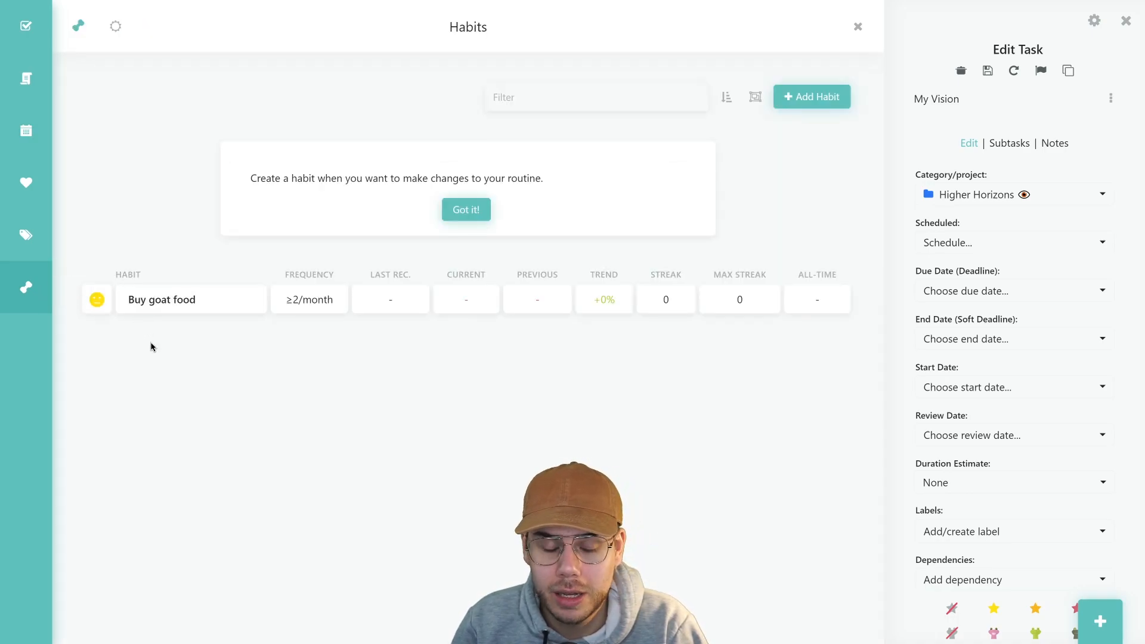
mouse_move(292, 304)
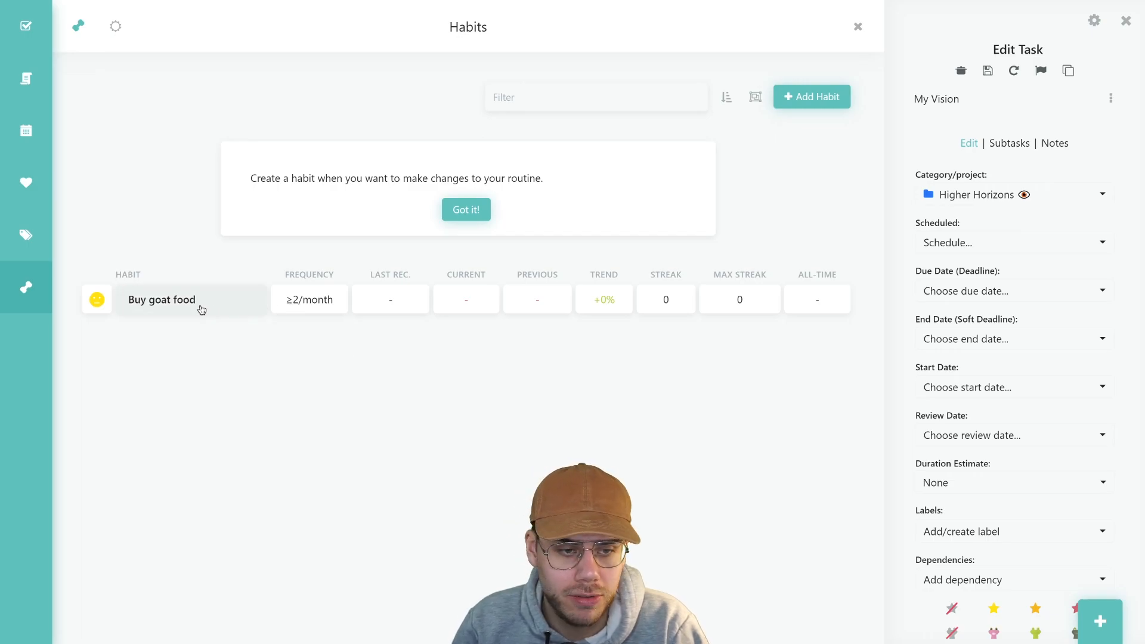
click(171, 303)
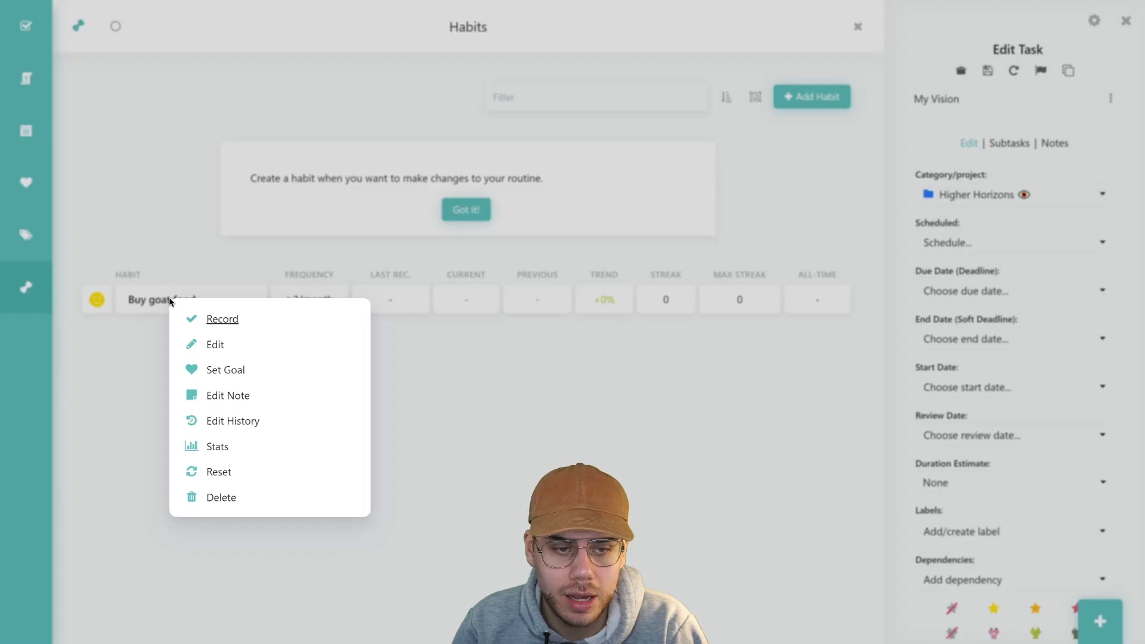
Switch Buy goat food to a quit habit and back to build, and show its prompt settings
click(213, 346)
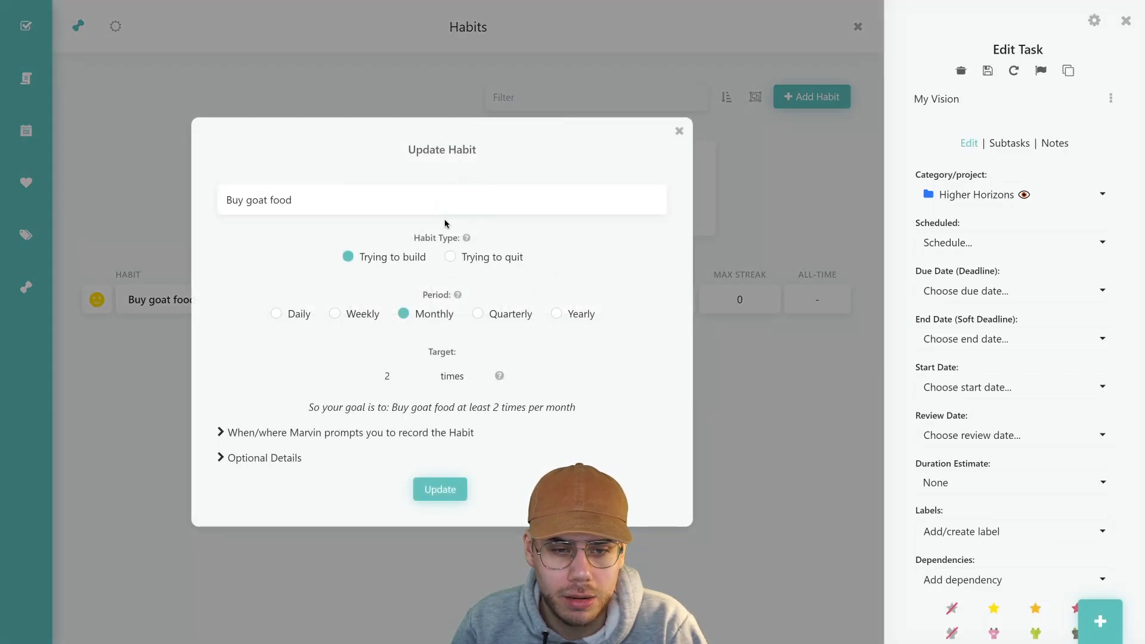
click(455, 261)
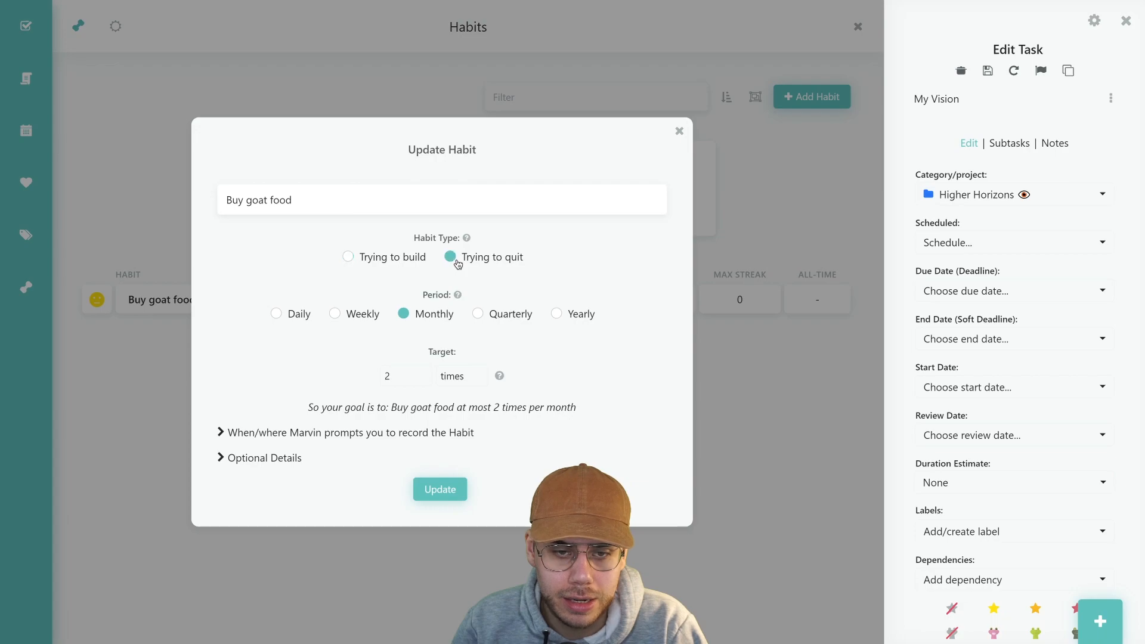
click(391, 263)
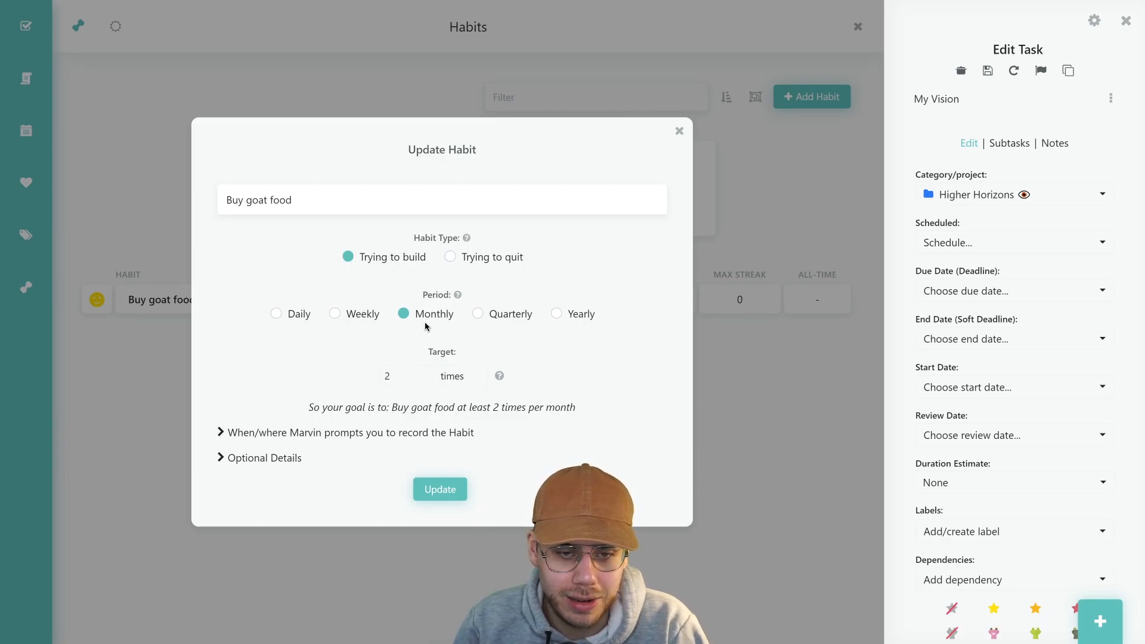
click(362, 433)
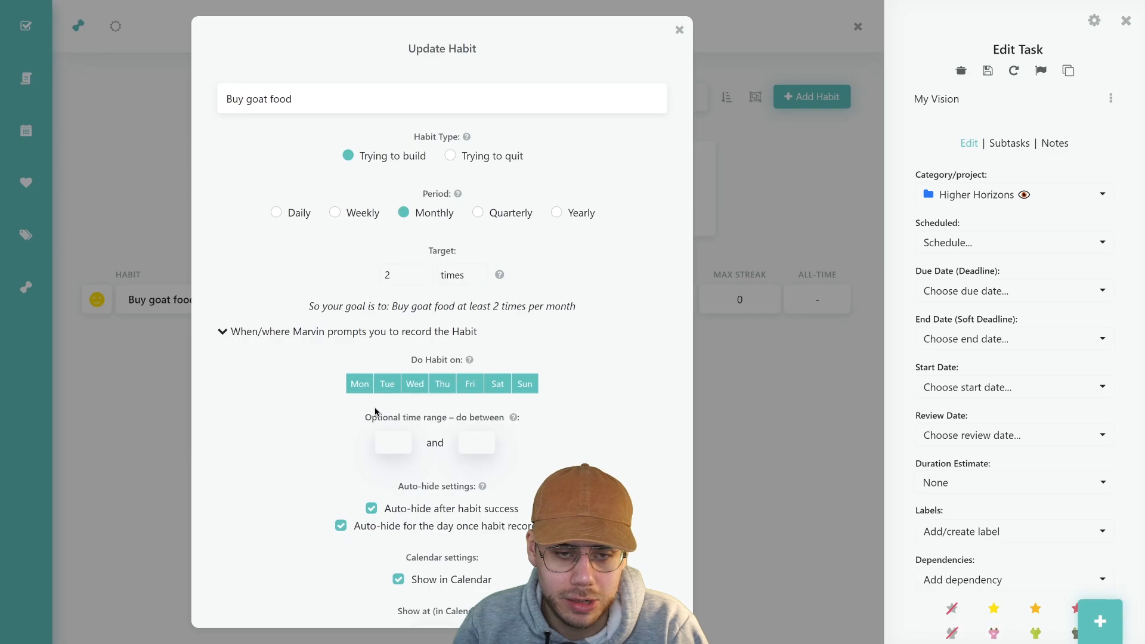
scroll(375, 411, down, 3)
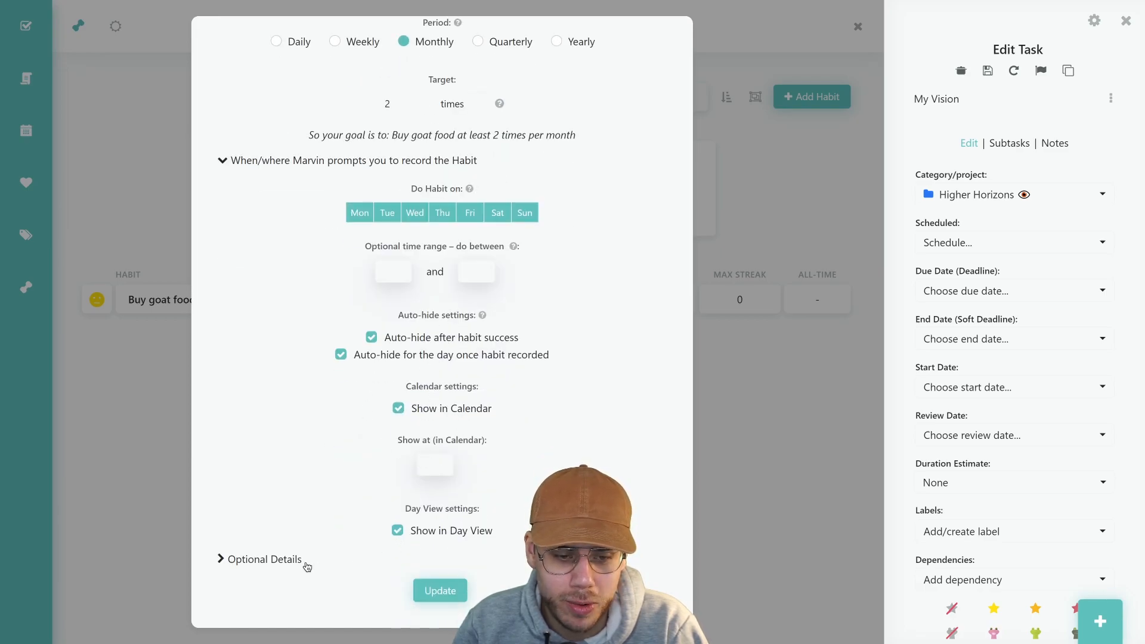
Expand the optional details, save the ≥2/month habit, and return to the main task list
click(287, 564)
scroll(322, 476, down, 4)
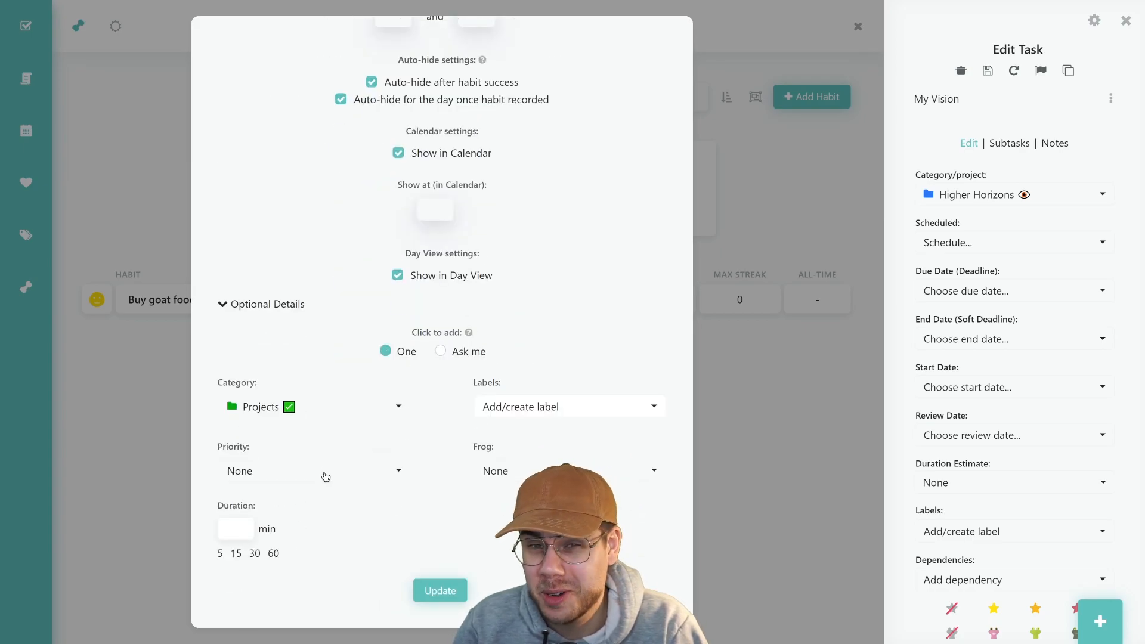
scroll(478, 388, up, 6)
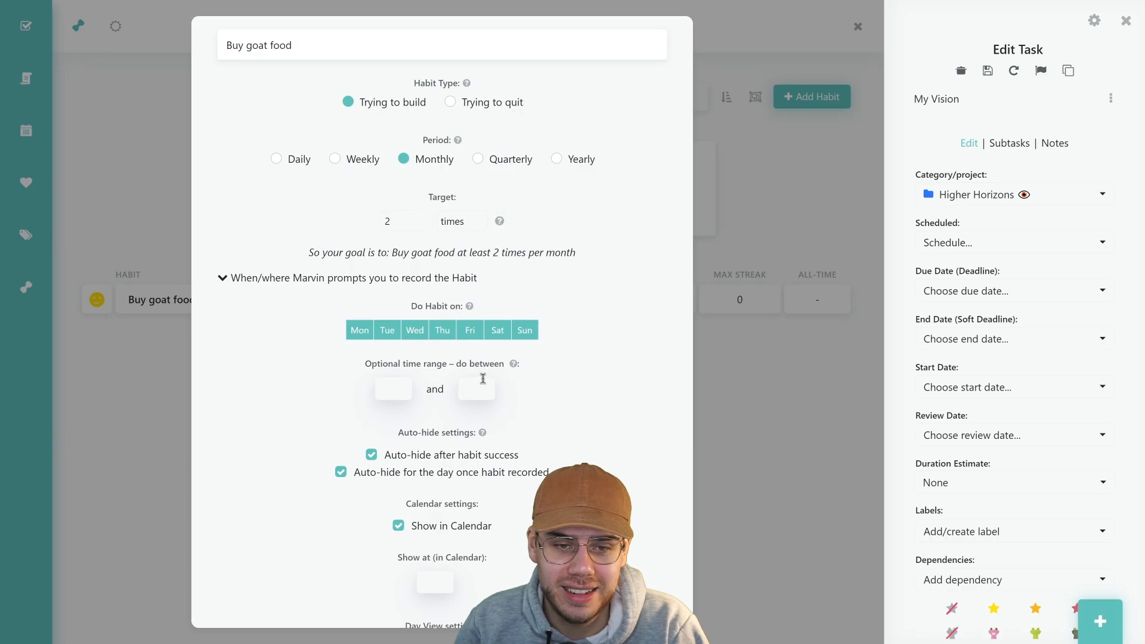
scroll(483, 379, down, 6)
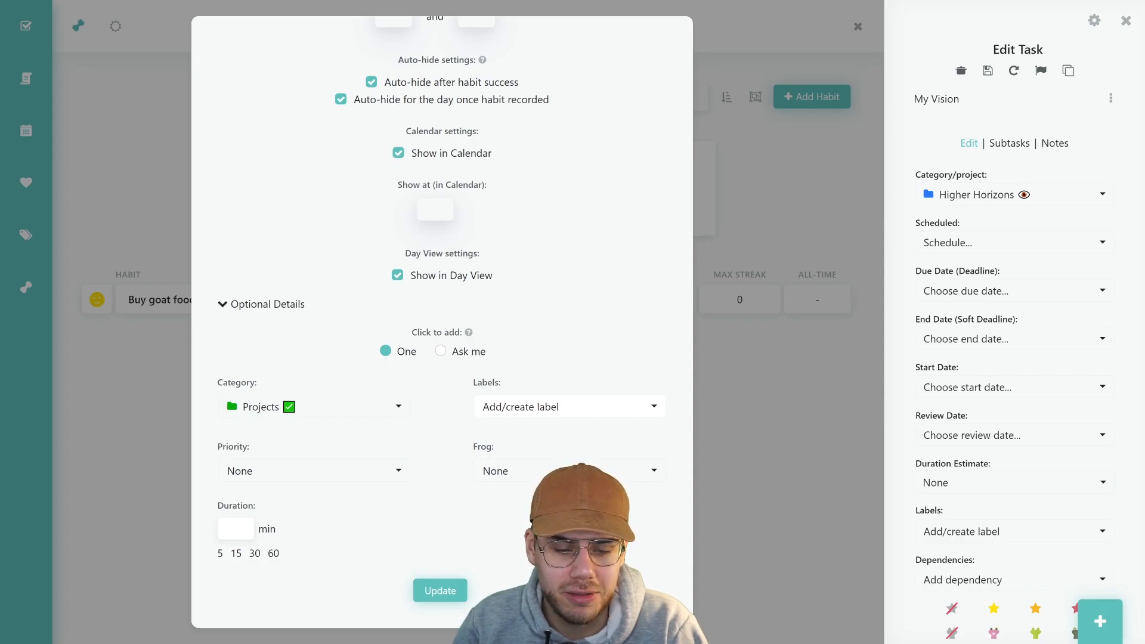
click(441, 591)
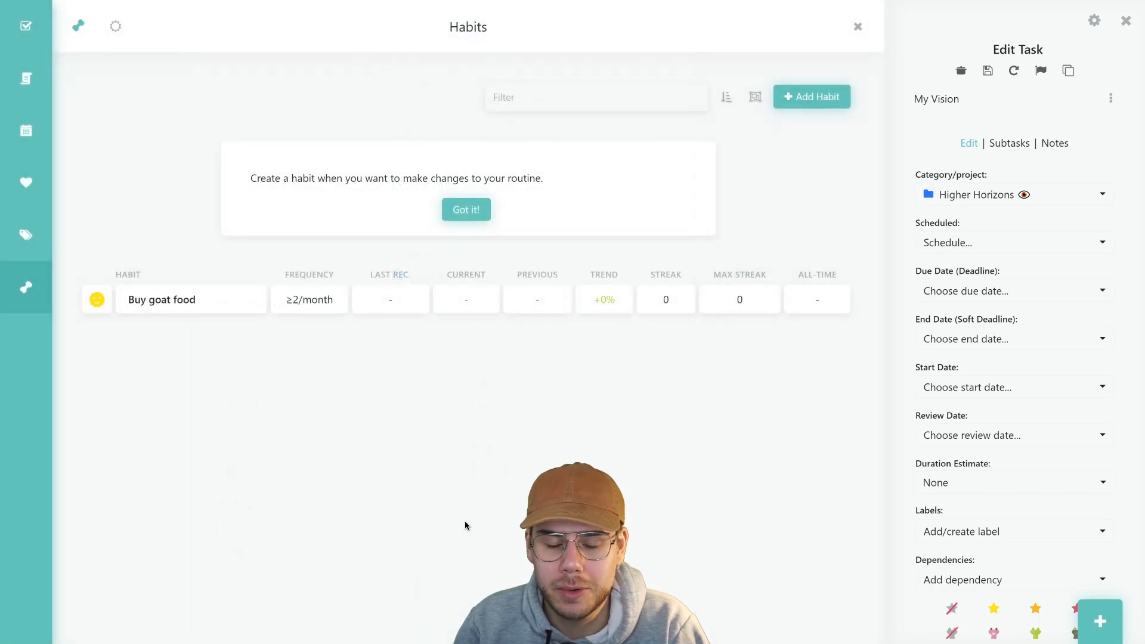
click(10, 22)
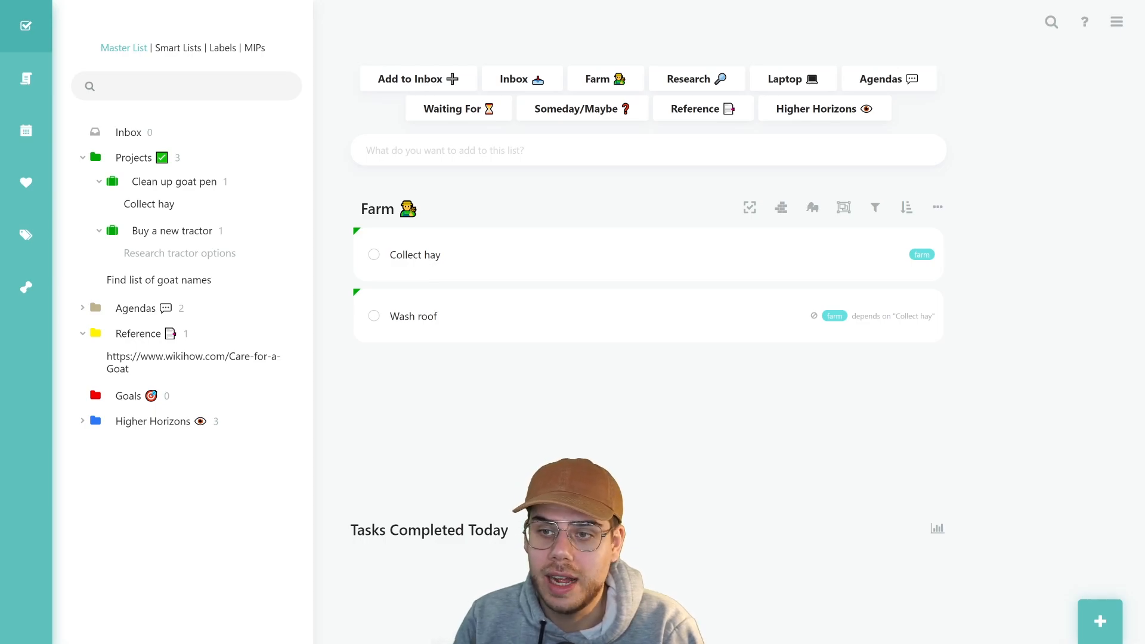
Review the Workflow Templates Import/Export options, close the page, and reopen the main menu
click(1122, 30)
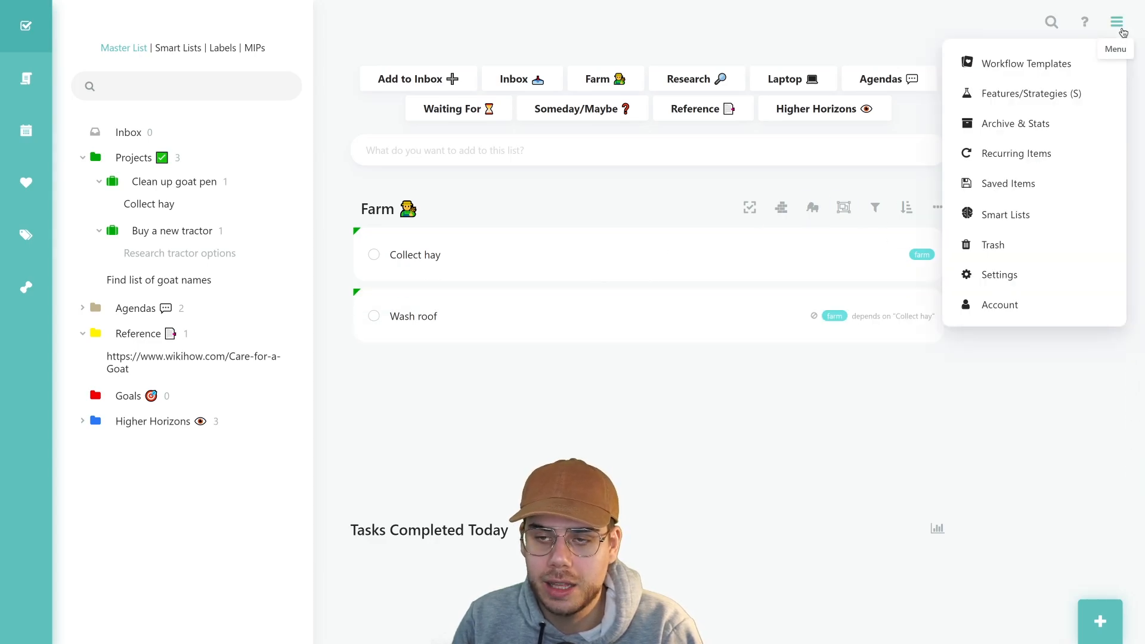
click(1033, 72)
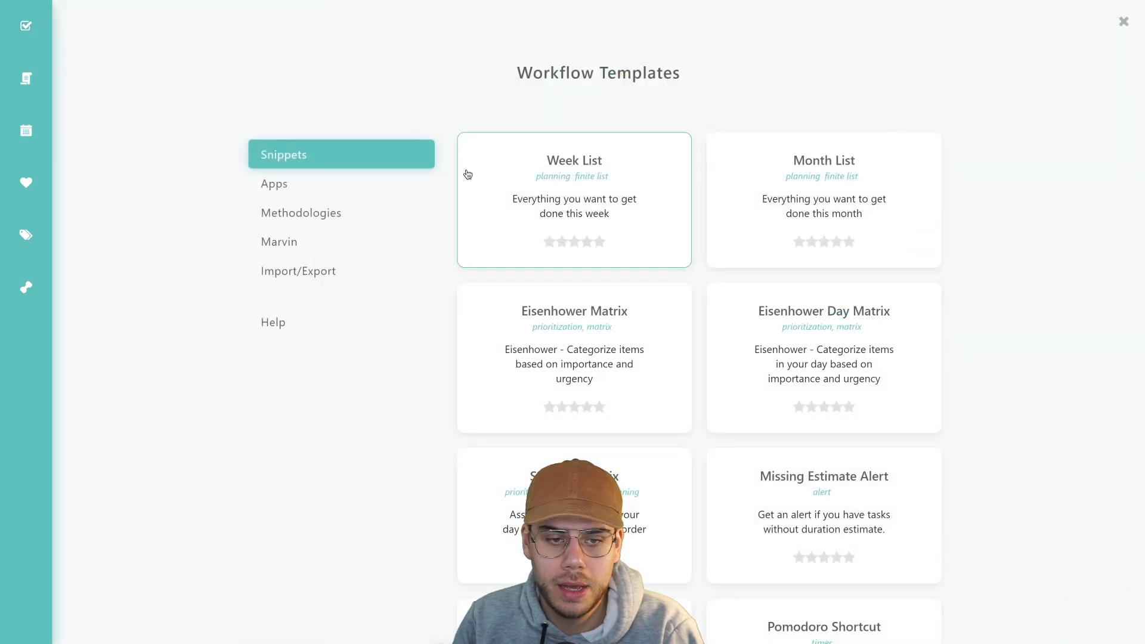
click(313, 283)
mouse_move(613, 153)
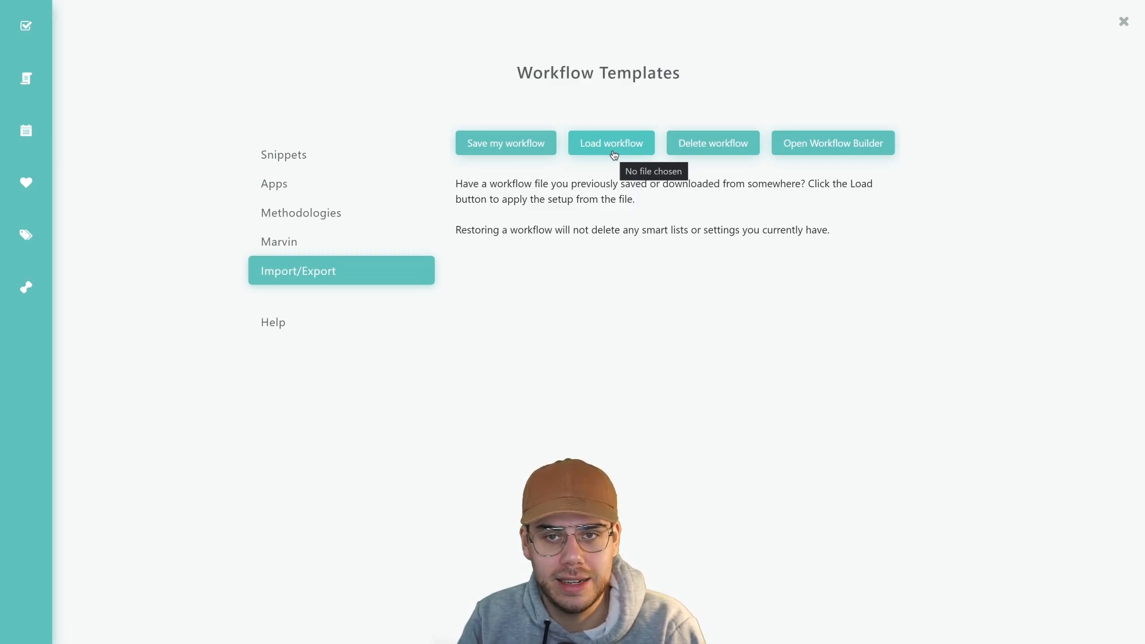
click(1125, 24)
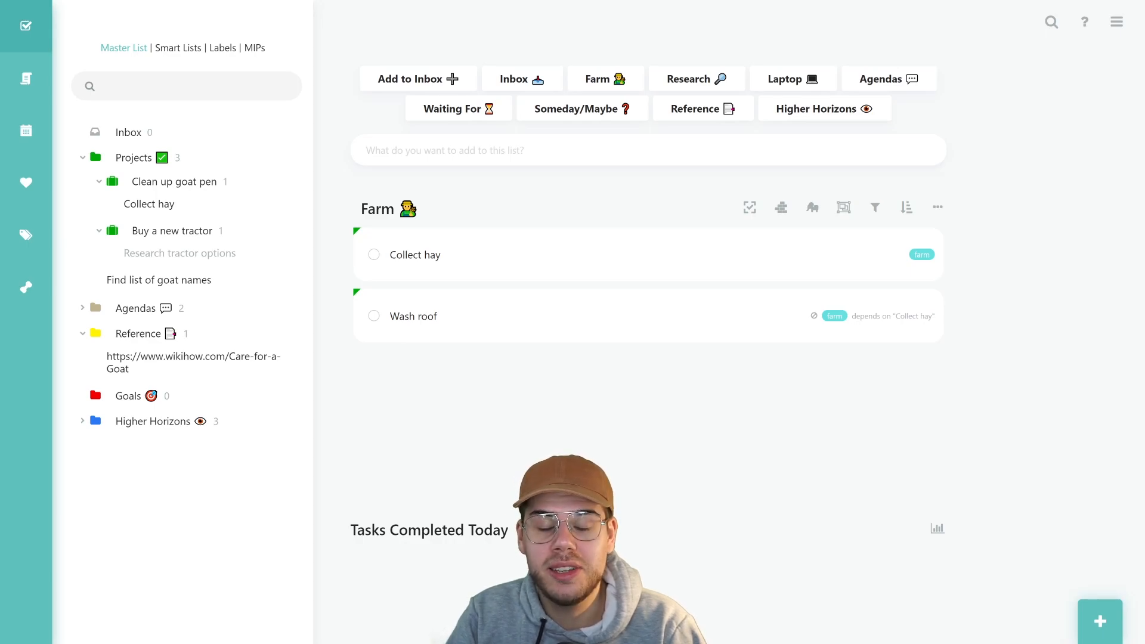
mouse_move(863, 269)
click(1115, 22)
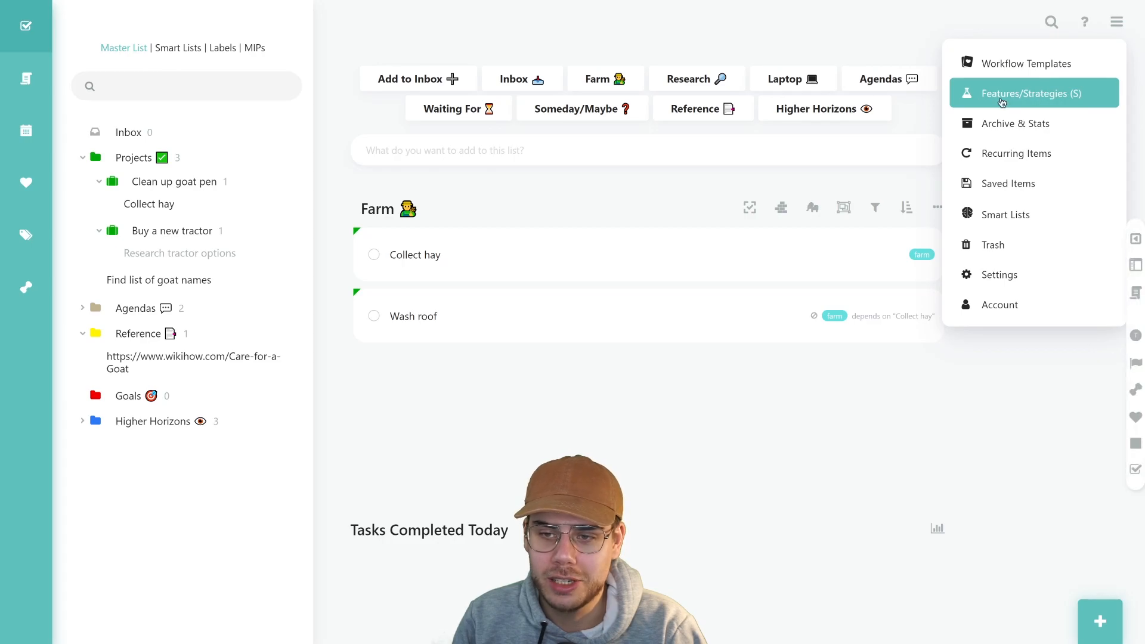
Open Features/Strategies, scroll through all the feature cards, then close the page
click(1047, 99)
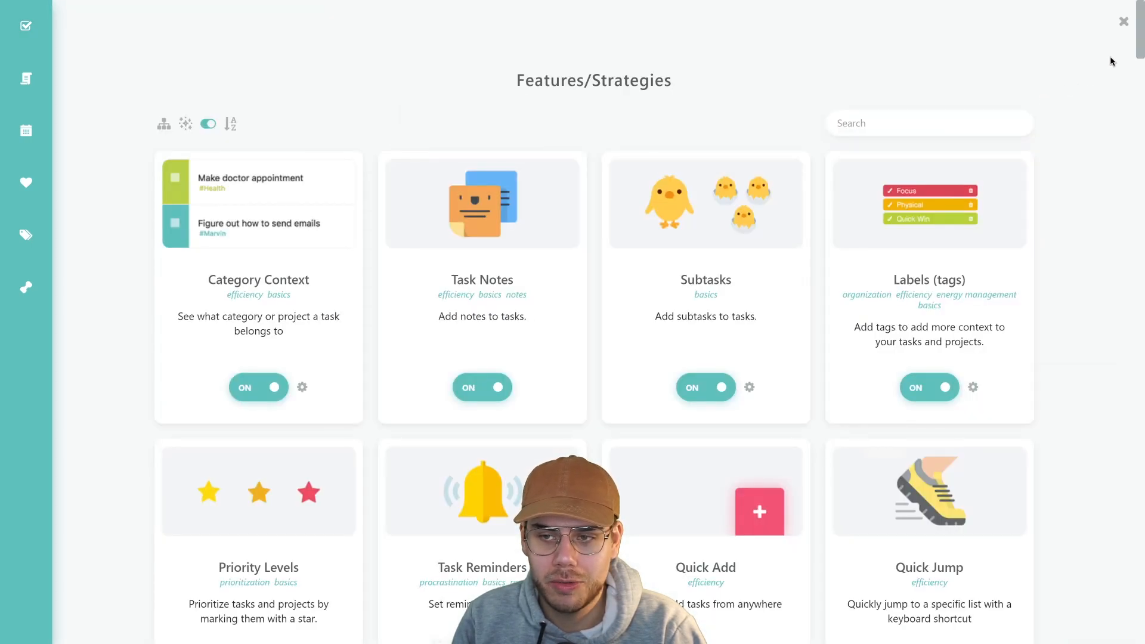
scroll(1139, 40, down, 2)
drag(1139, 40, 1138, 47)
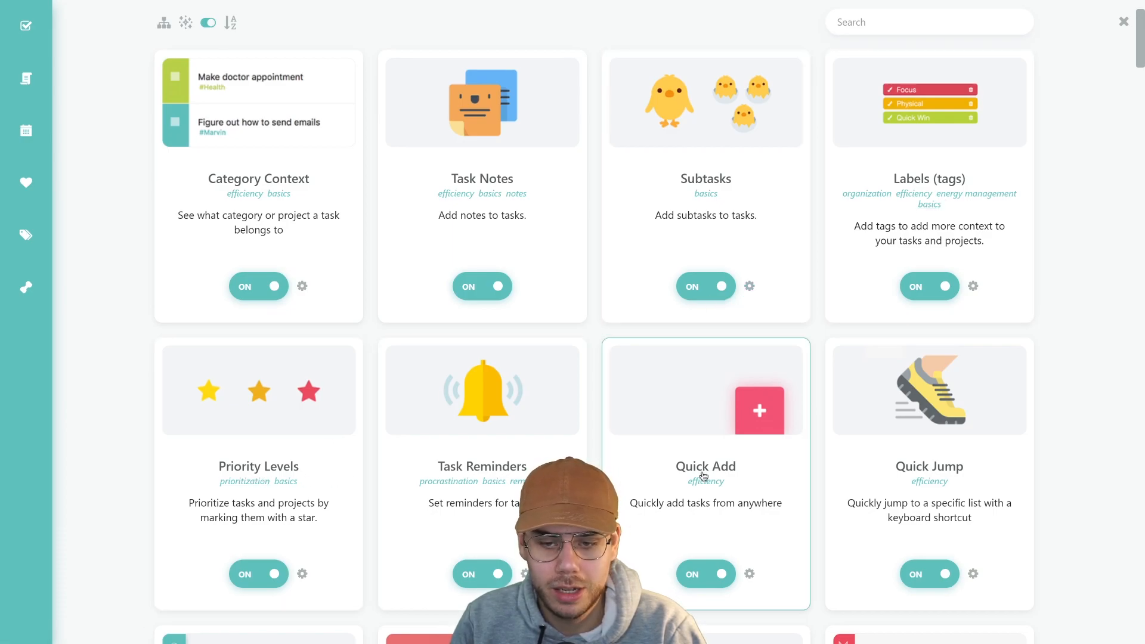
drag(1142, 30, 1138, 89)
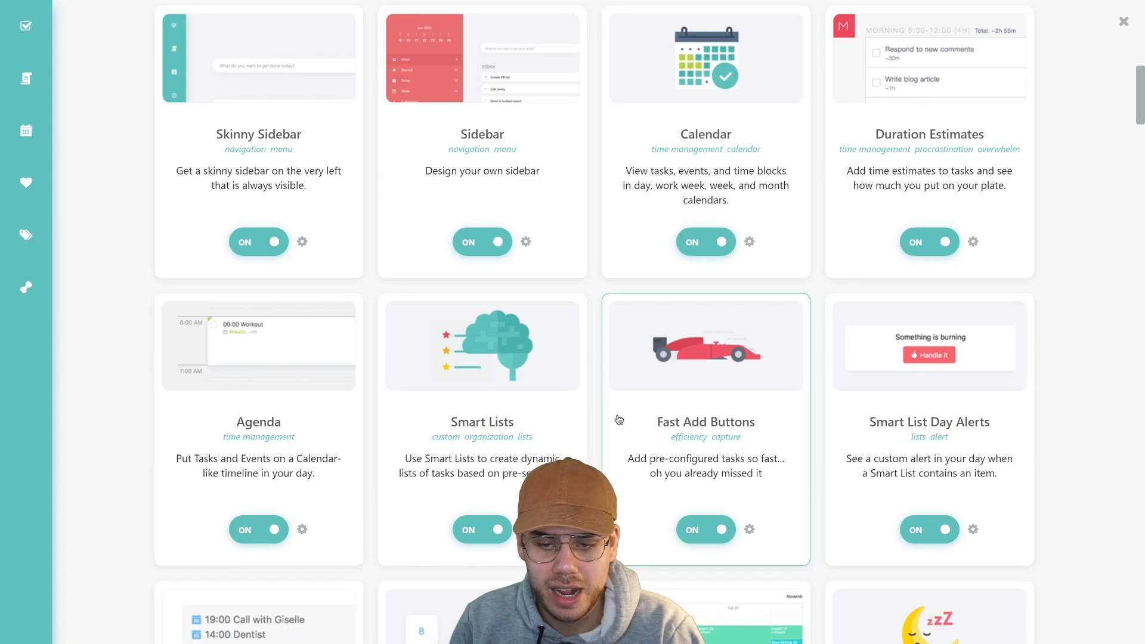
drag(1140, 123, 1129, 159)
scroll(1129, 160, down, 2)
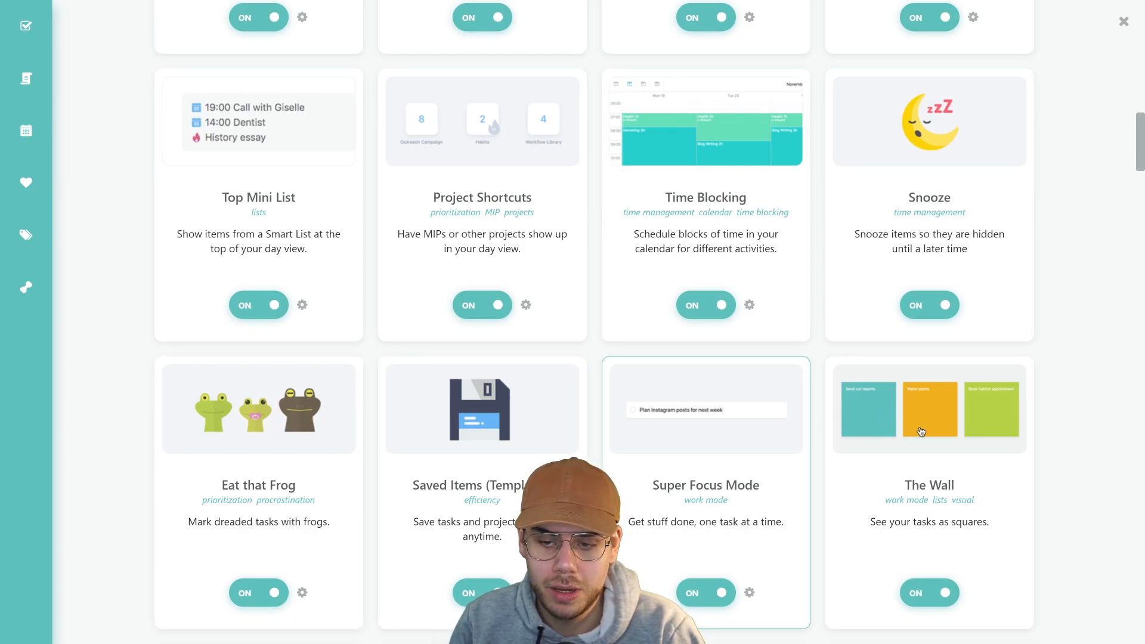
mouse_move(1140, 151)
mouse_down()
mouse_move(1140, 220)
mouse_move(1140, 209)
mouse_up()
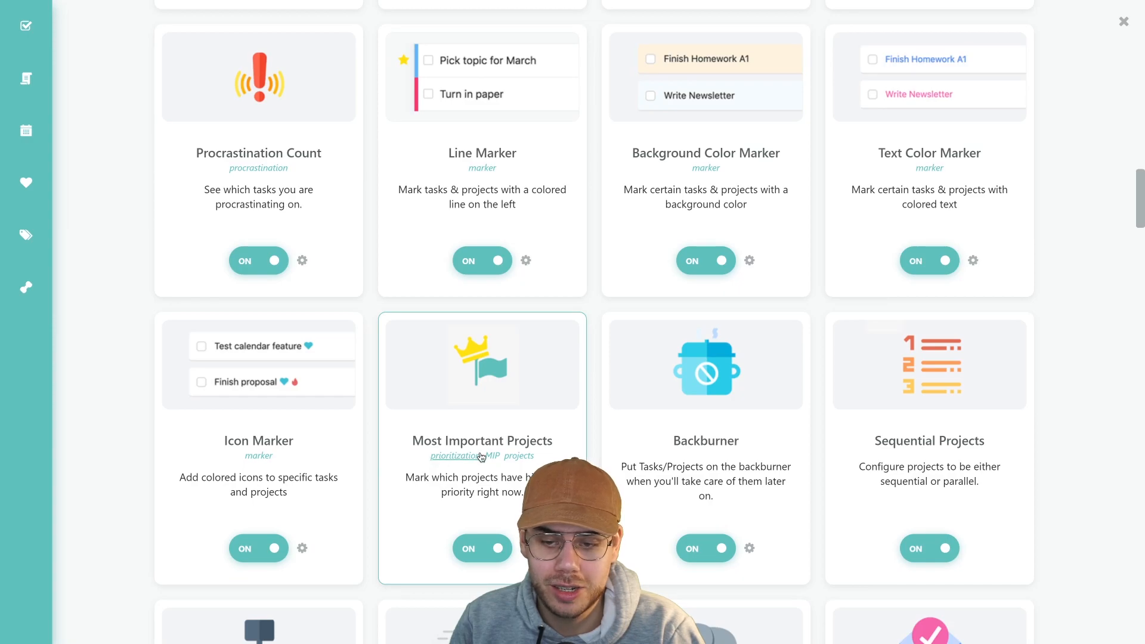
drag(1137, 186, 1136, 249)
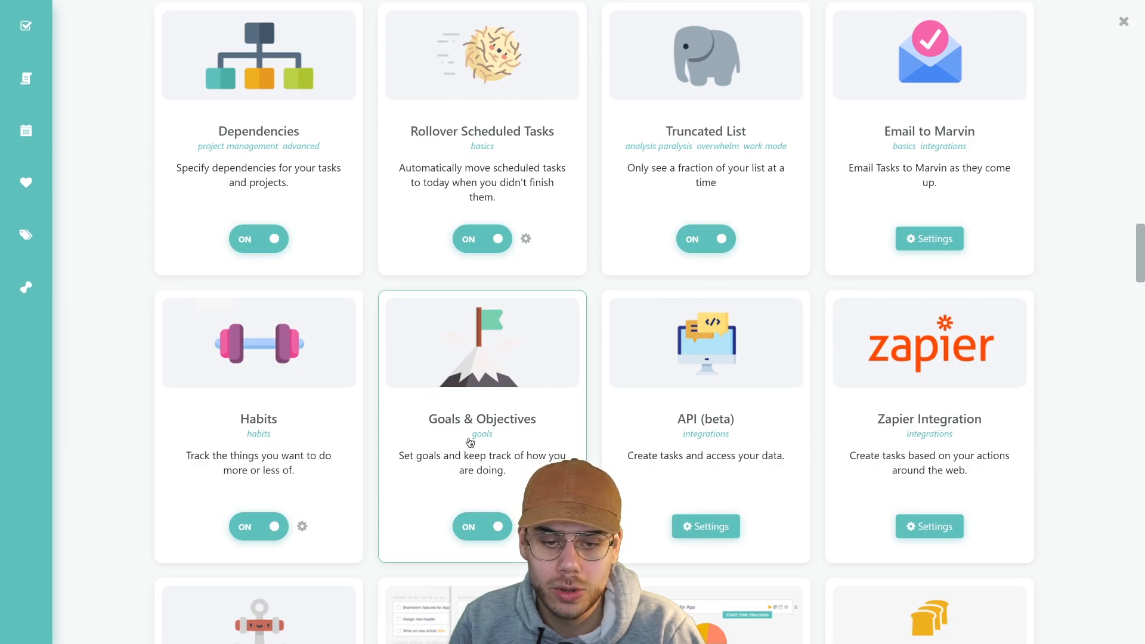
scroll(696, 281, down, 4)
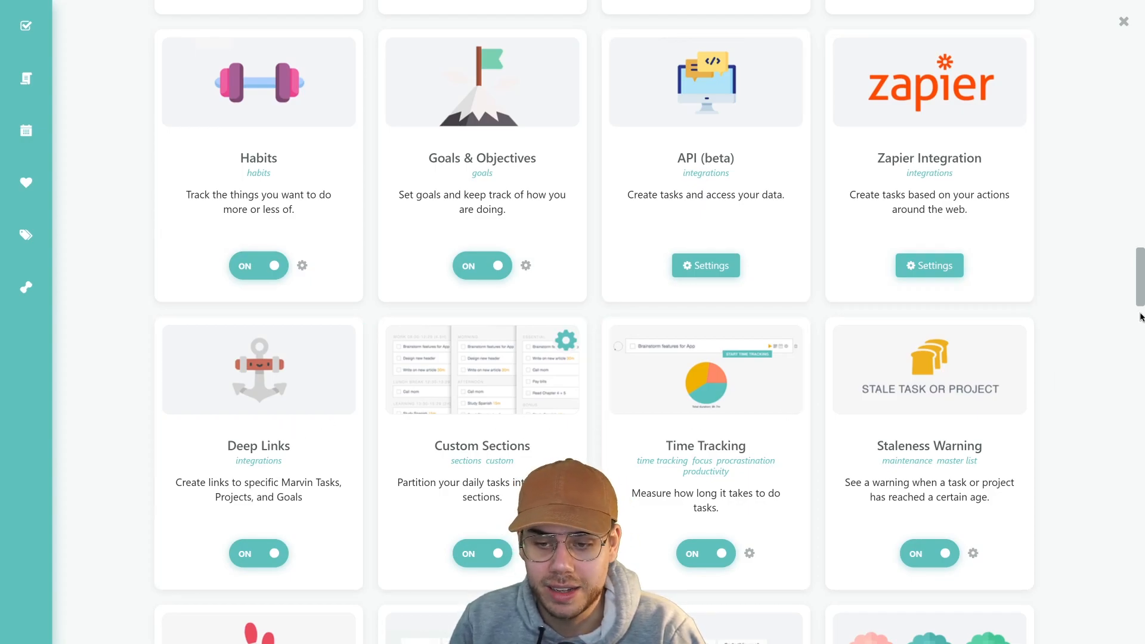
drag(1142, 297, 1118, 350)
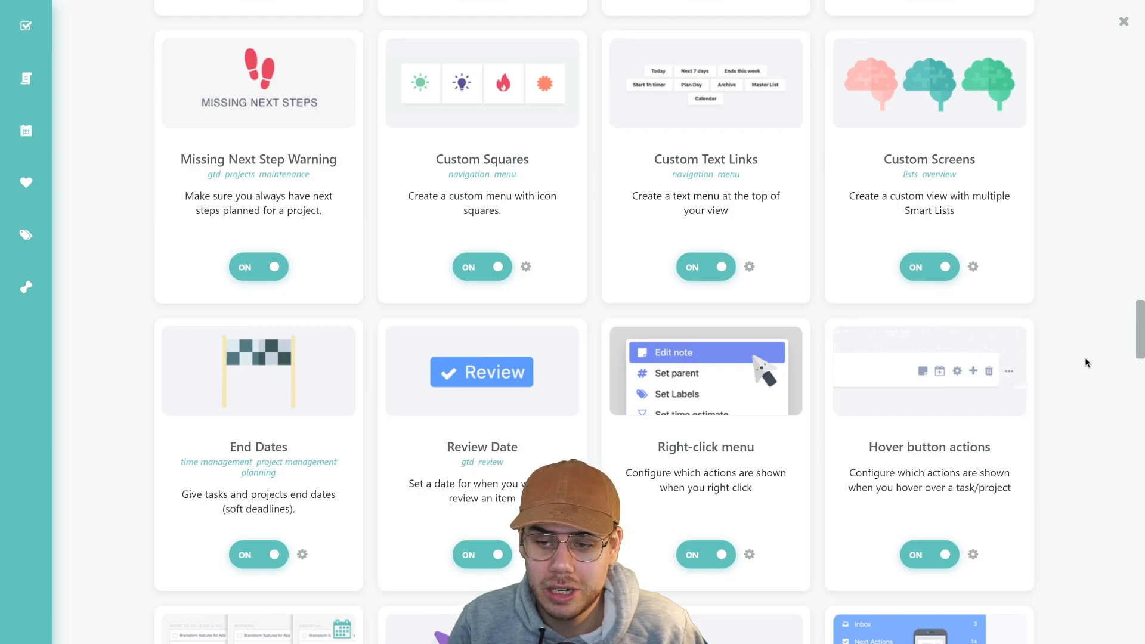
drag(1137, 320, 1133, 376)
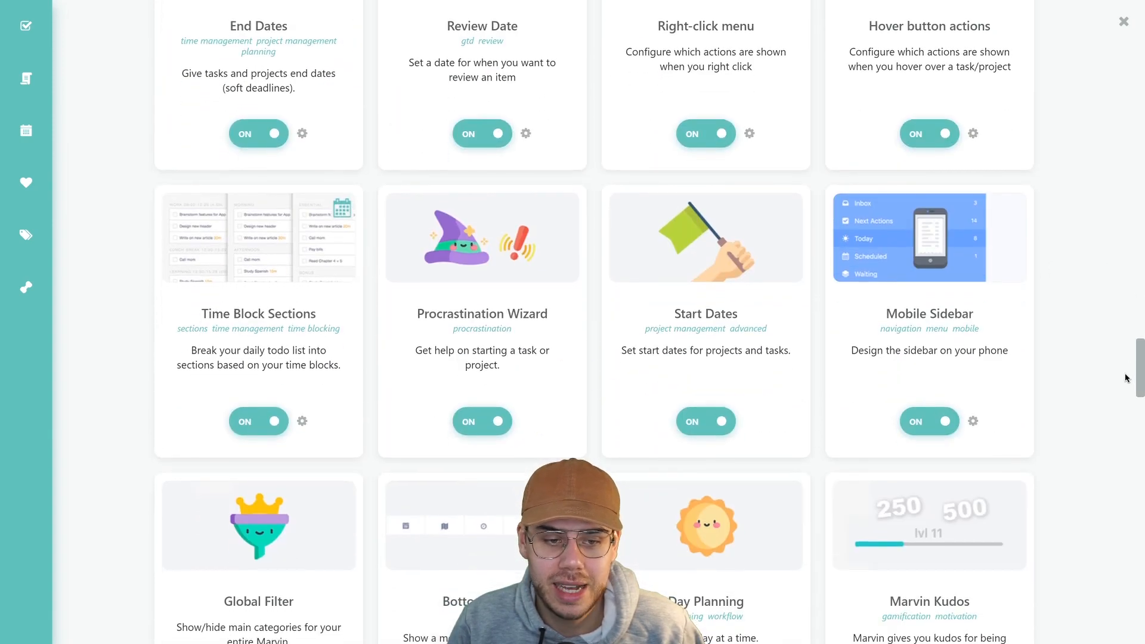
scroll(1126, 382, down, 3)
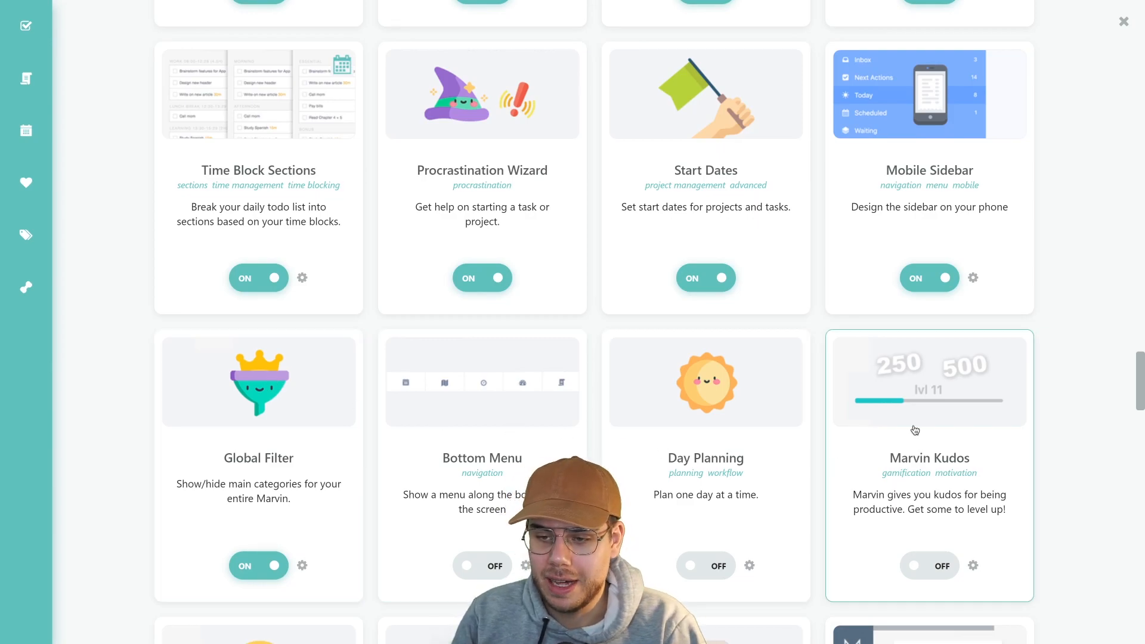
drag(1142, 372, 1068, 593)
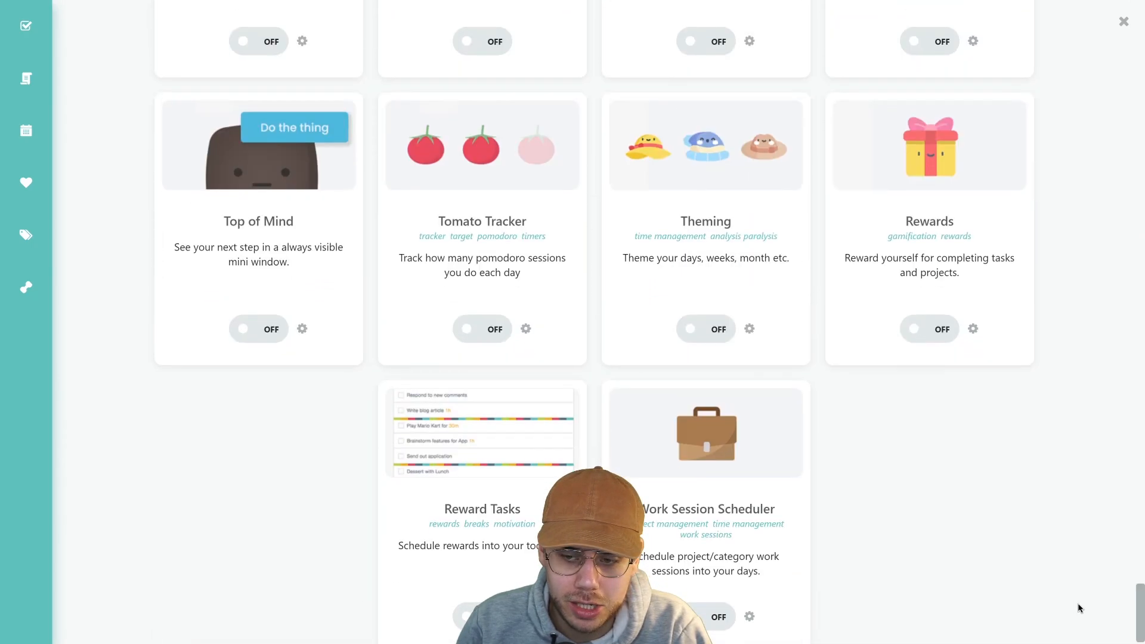
mouse_move(1080, 606)
mouse_down()
mouse_move(1104, 613)
mouse_move(1144, 11)
mouse_up()
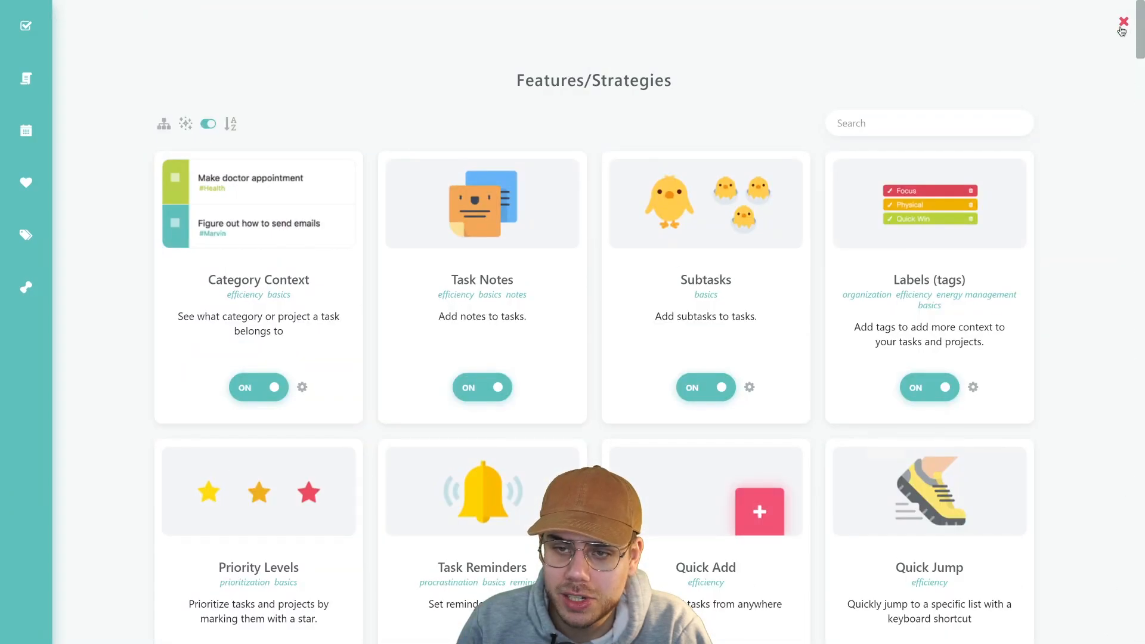
click(1100, 43)
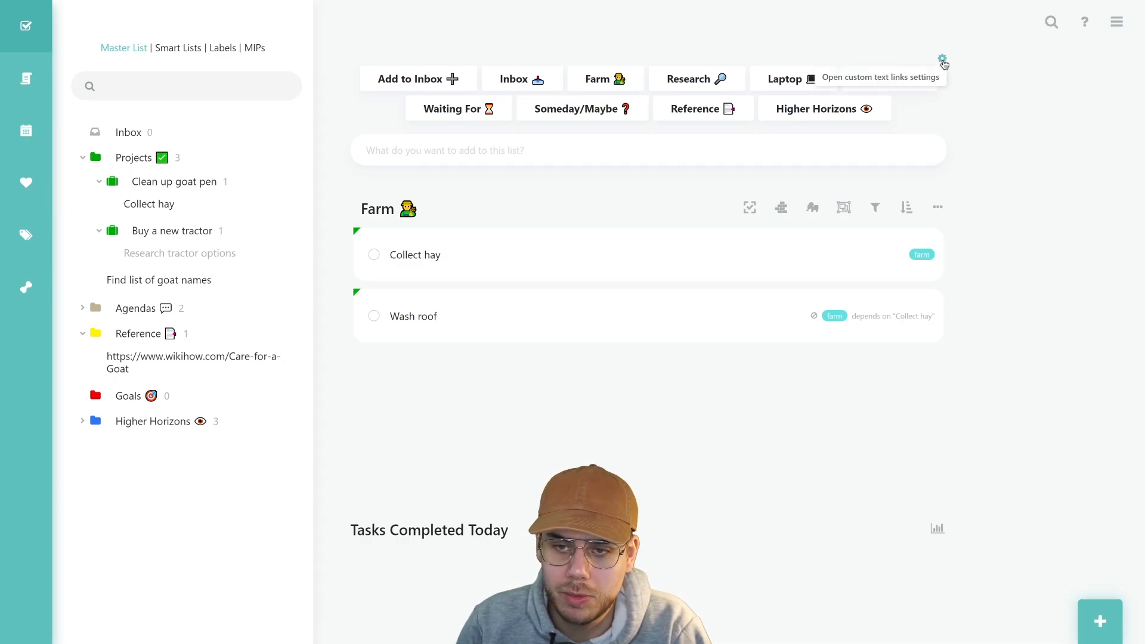
Open the Custom Text Links settings and select the Add to Inbox link label
click(943, 60)
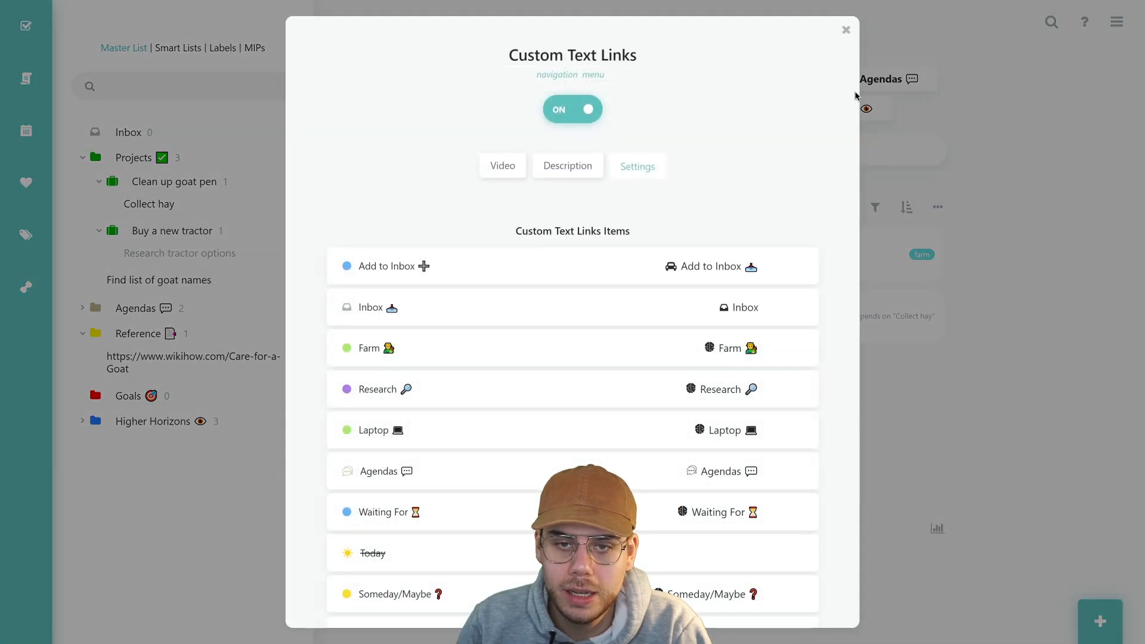
scroll(760, 135, down, 1)
scroll(428, 353, down, 3)
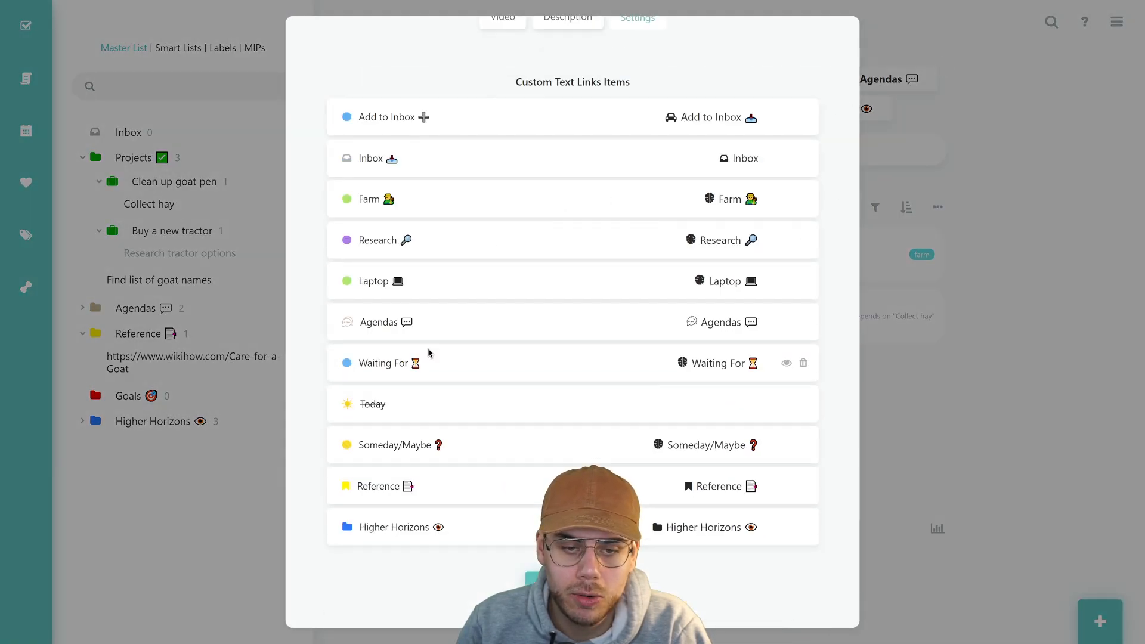
scroll(428, 353, up, 2)
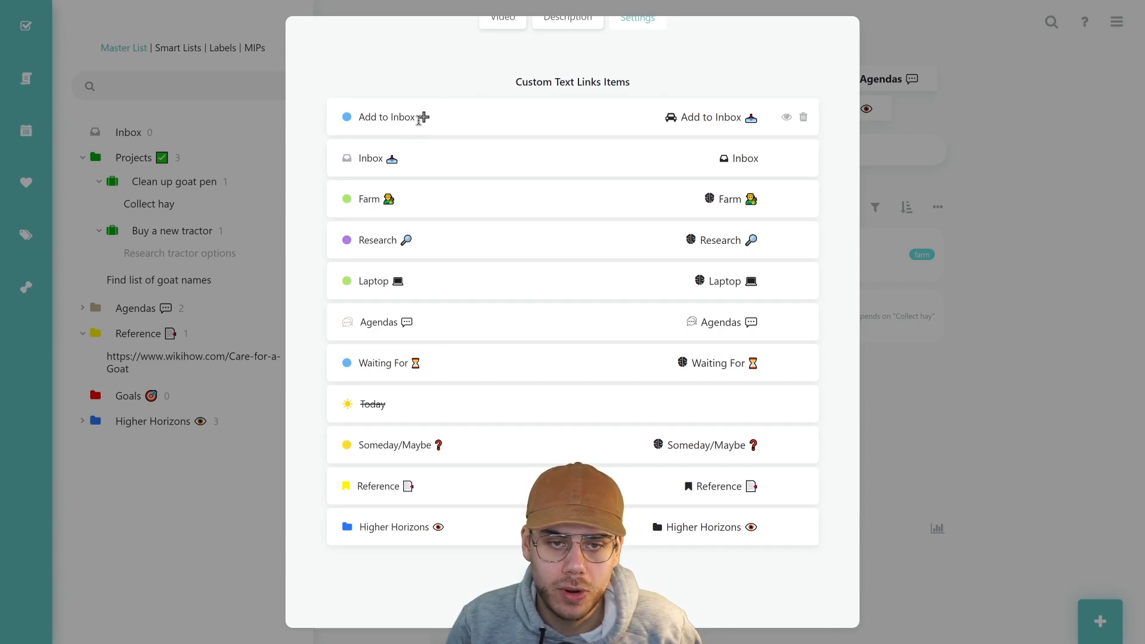
scroll(533, 197, up, 2)
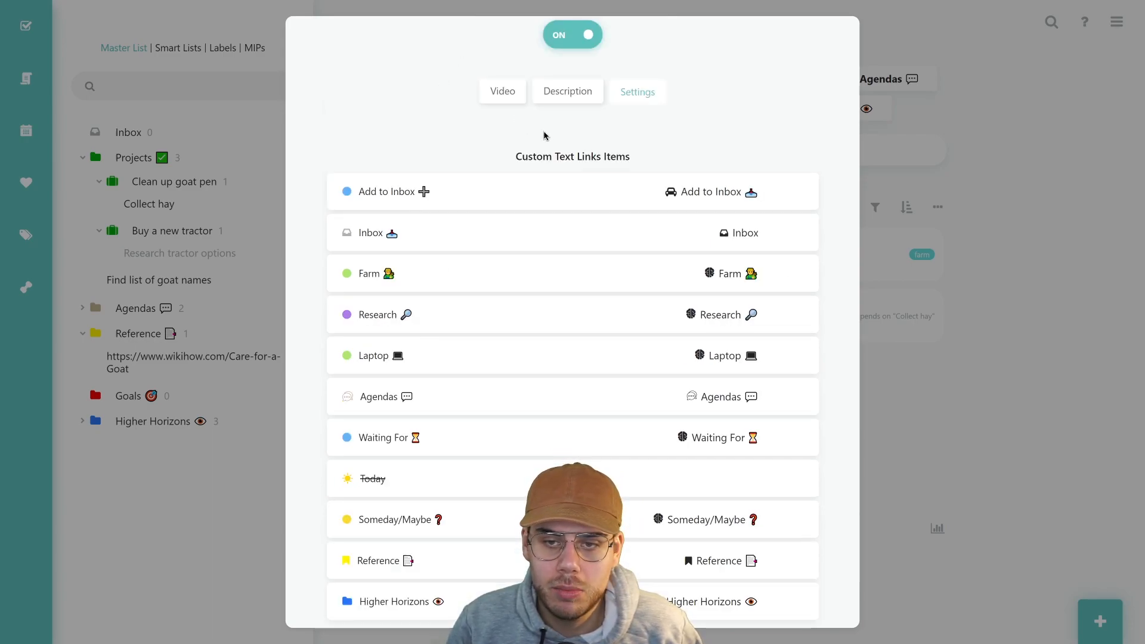
triple_click(534, 196)
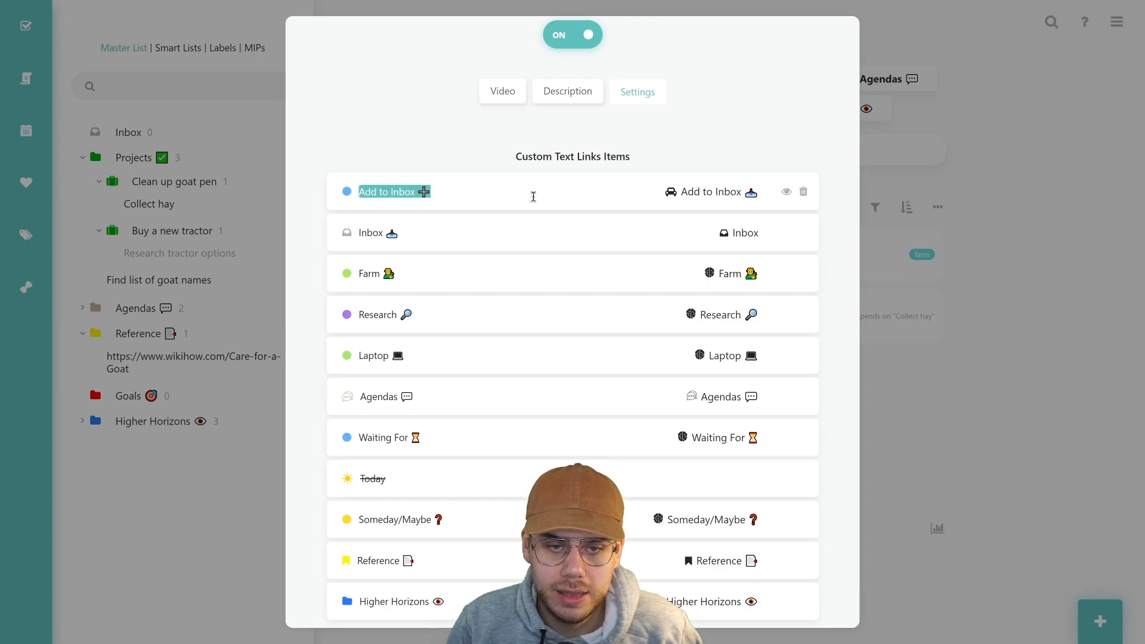
scroll(532, 196, down, 4)
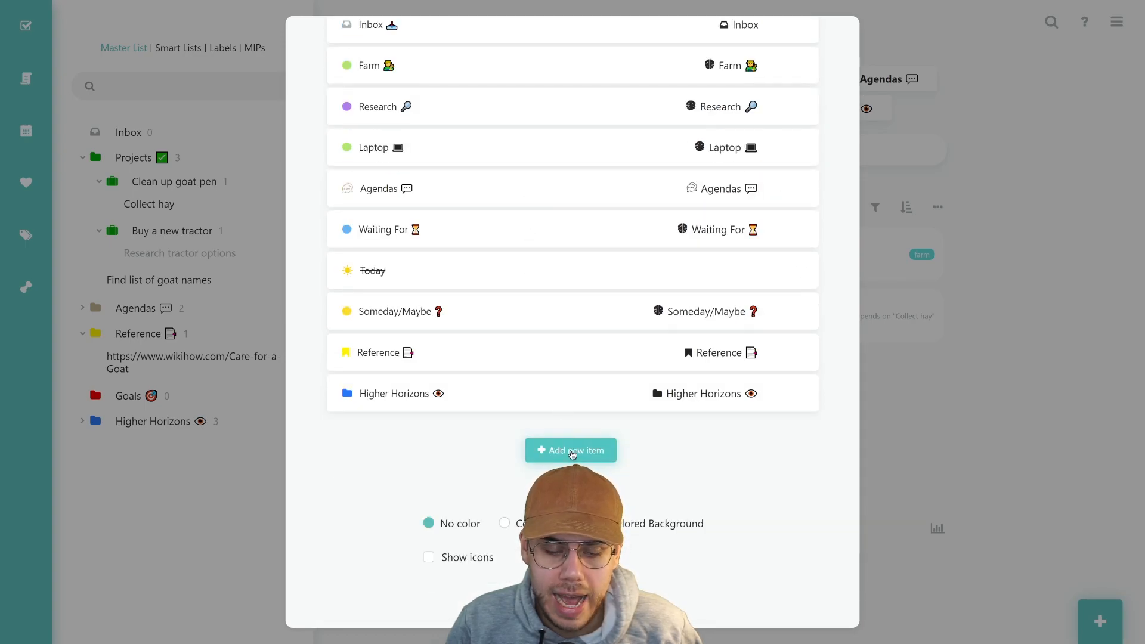
Add a new Fast Add Button item to the links bar and bring up its button picker
click(572, 451)
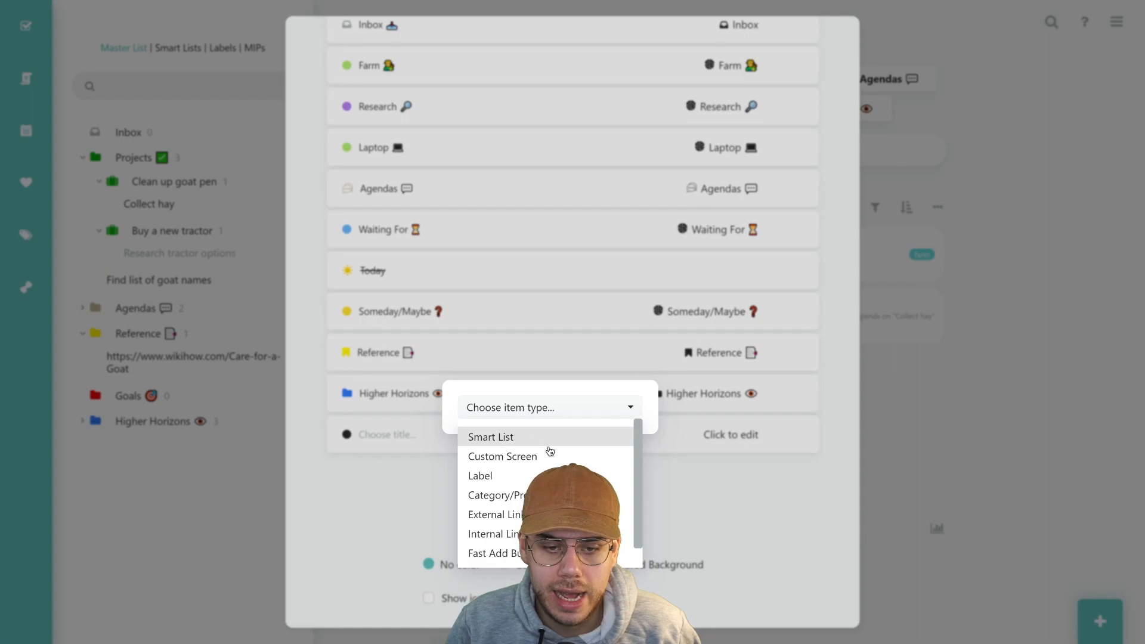
click(632, 462)
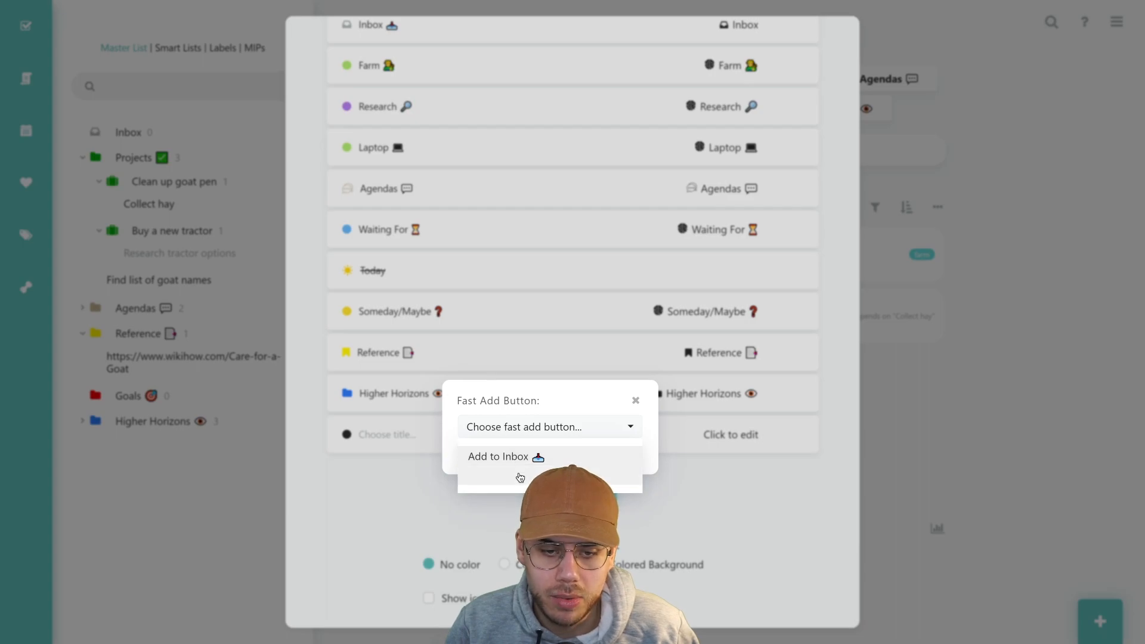
click(519, 477)
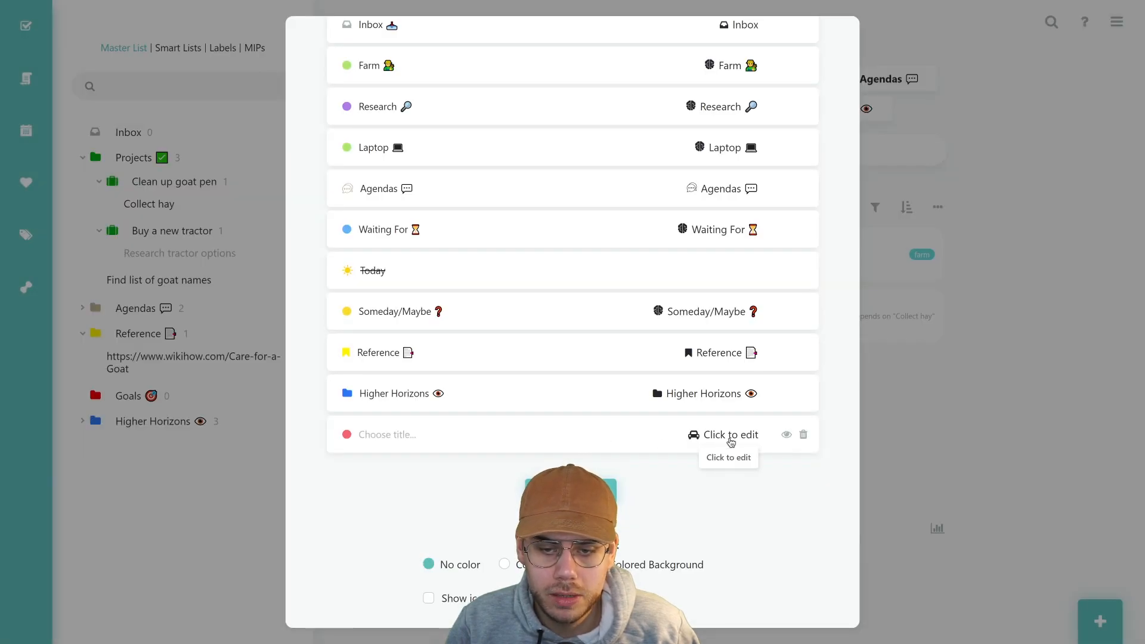
click(729, 440)
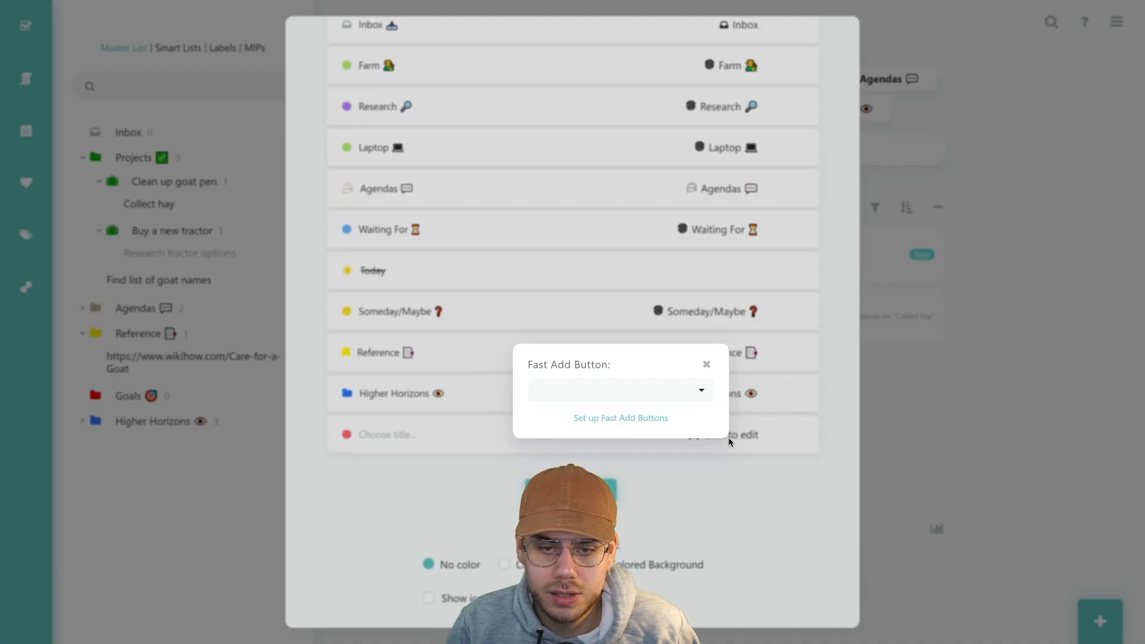
Open Fast Add Buttons setup and review the Add to Inbox button, its #Inbox action and shortcuts
click(656, 424)
scroll(653, 411, down, 1)
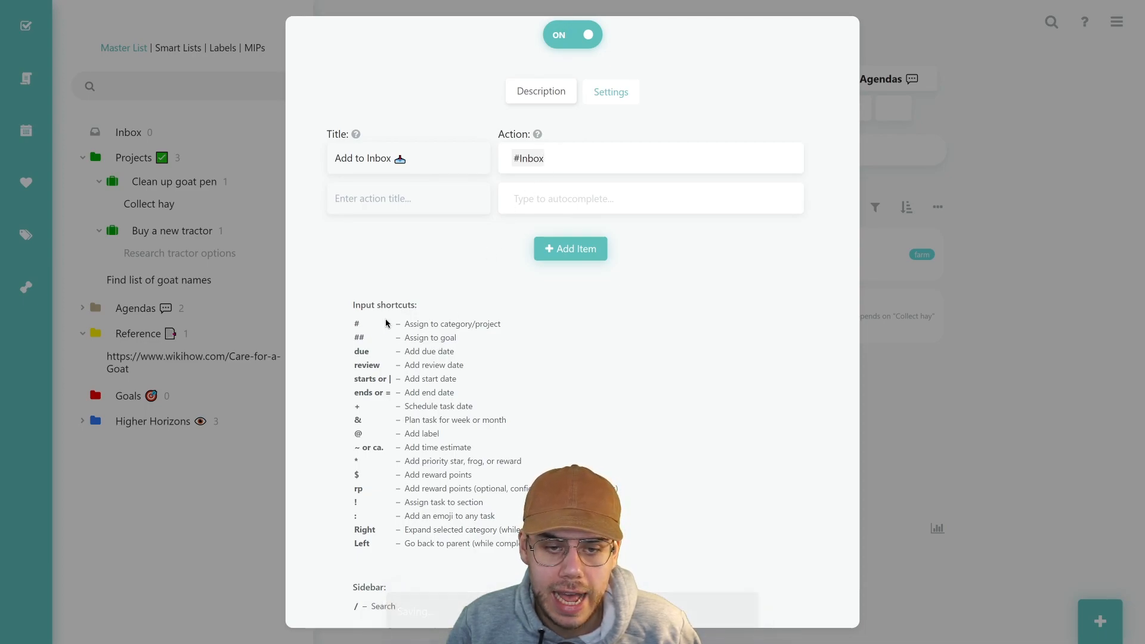
drag(383, 321, 456, 320)
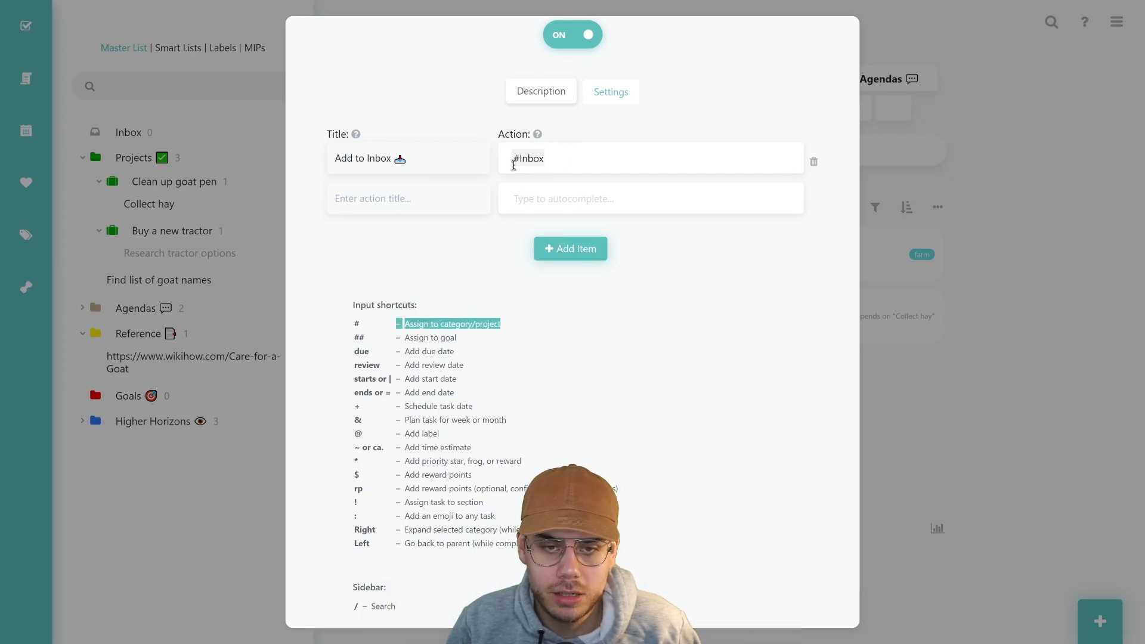
drag(440, 159, 332, 158)
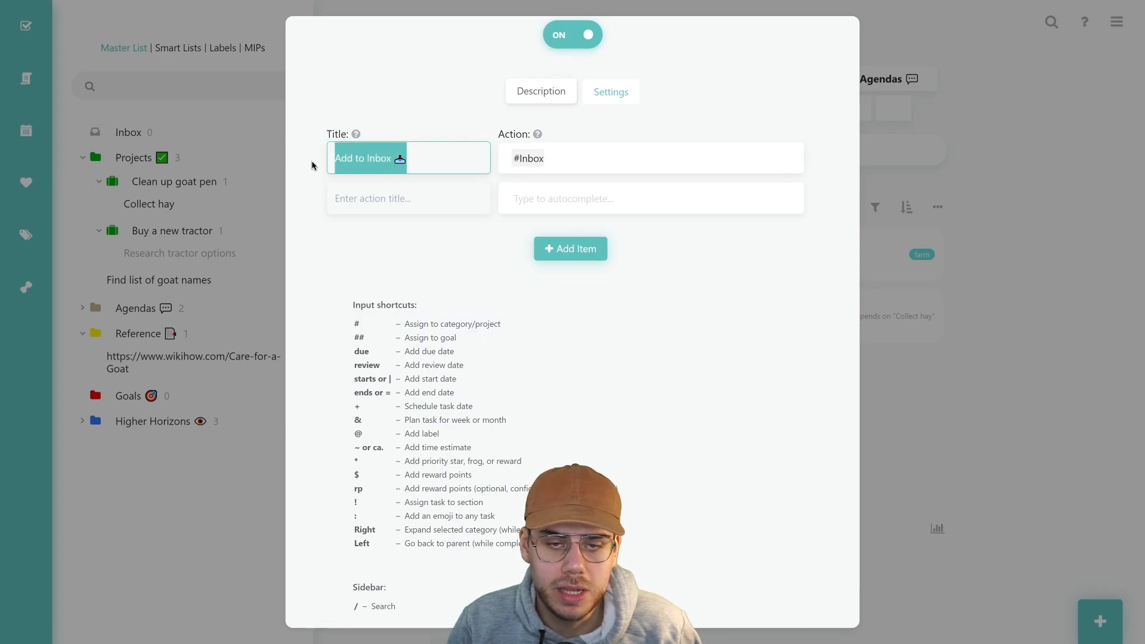
scroll(485, 249, down, 1)
scroll(488, 248, up, 2)
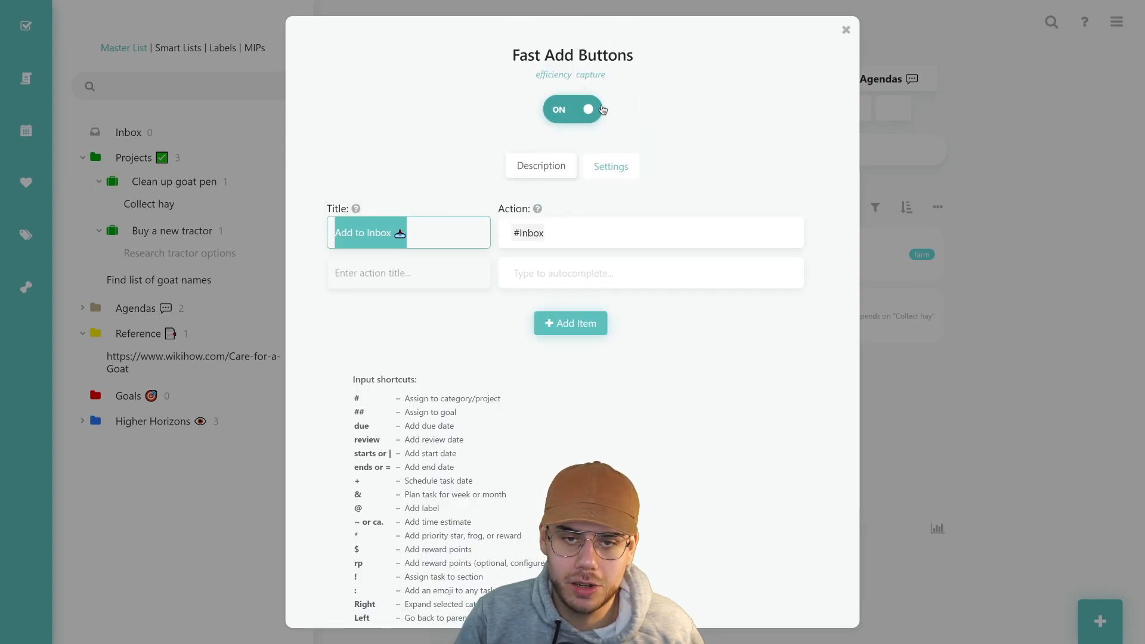
Close Fast Add Buttons, reopen Custom Text Links, and delete the empty untitled item
click(845, 34)
click(844, 34)
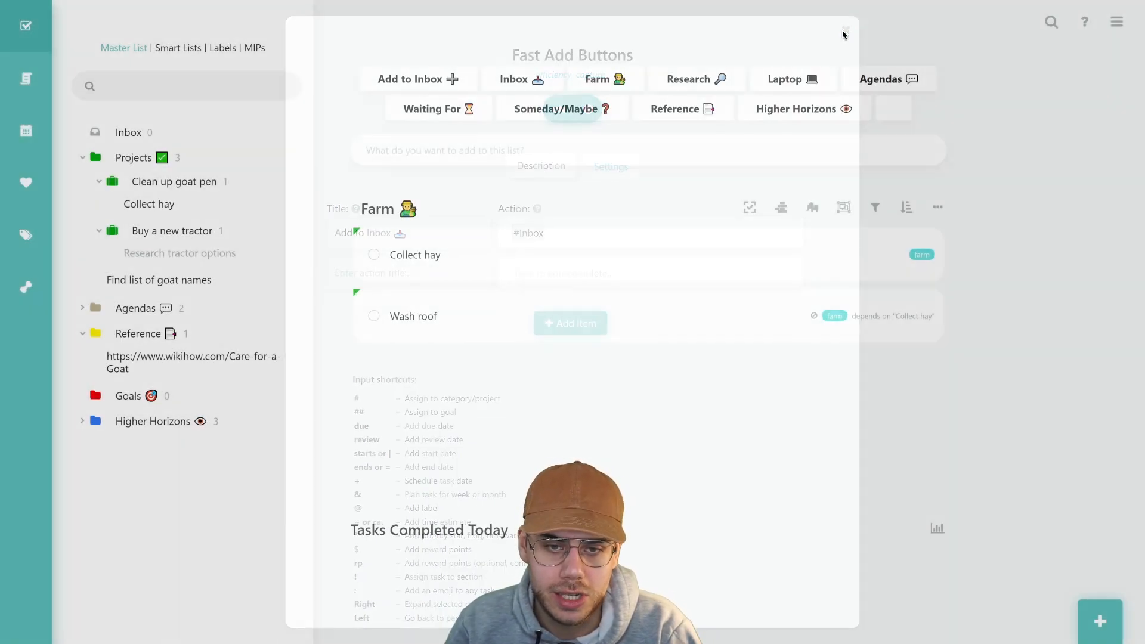
click(943, 59)
scroll(598, 327, down, 5)
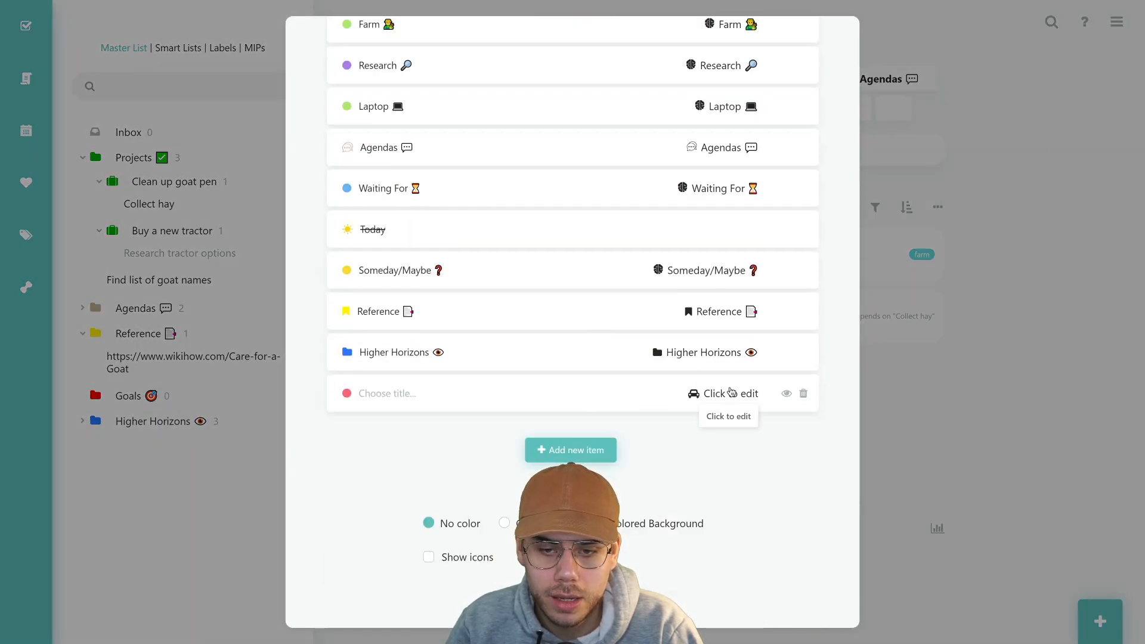
click(804, 393)
scroll(570, 304, up, 4)
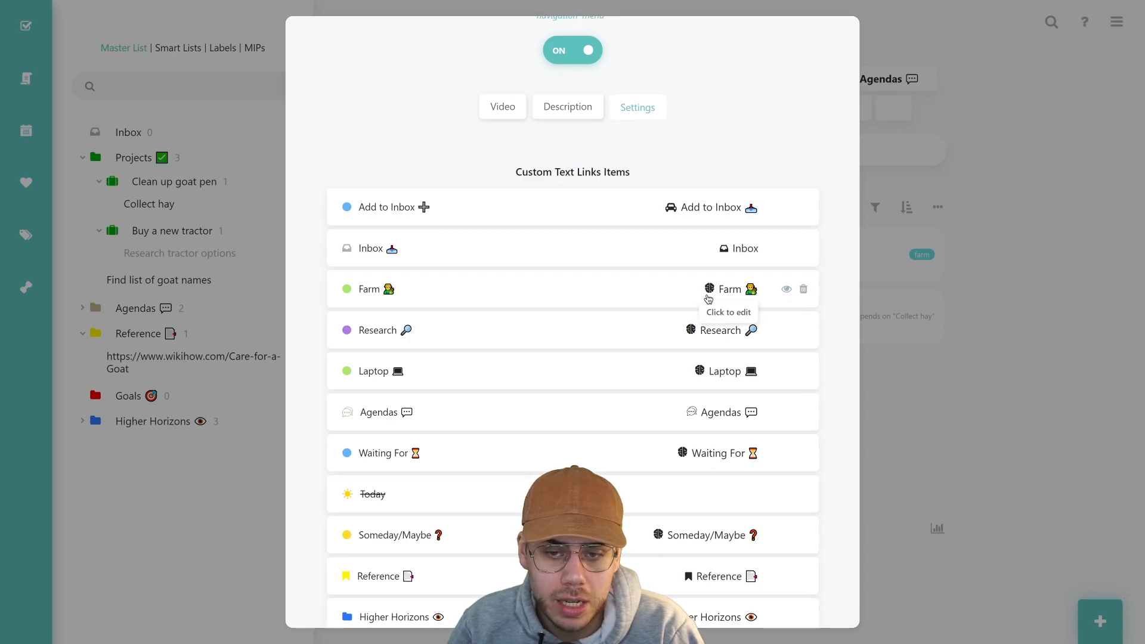
scroll(709, 290, down, 4)
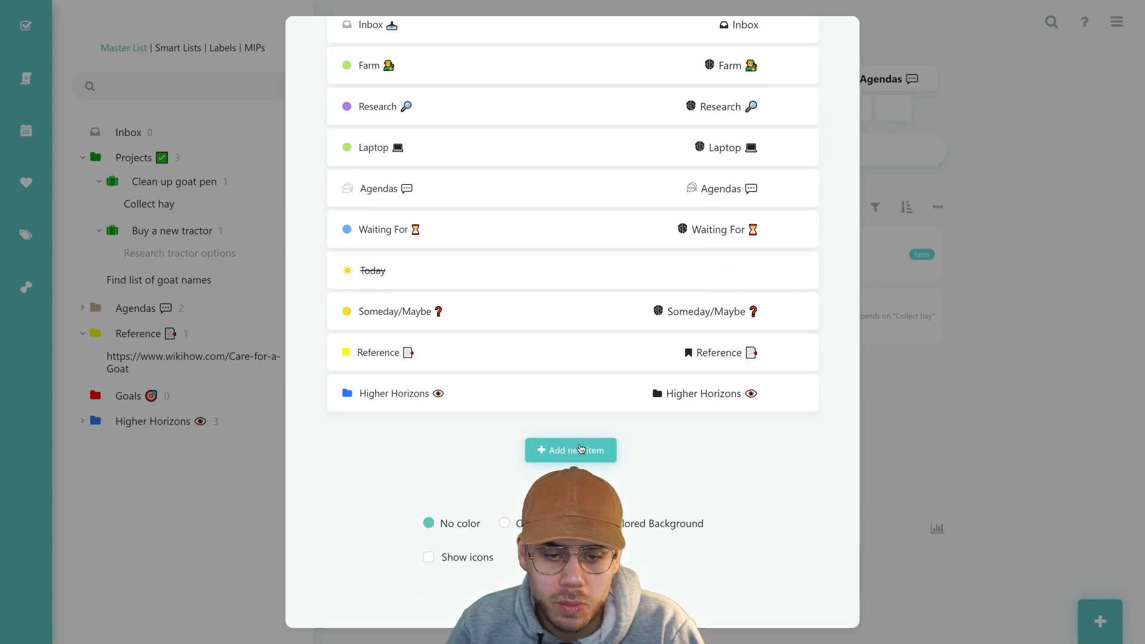
Add a new label link to Contexts:google and title it Google
click(570, 451)
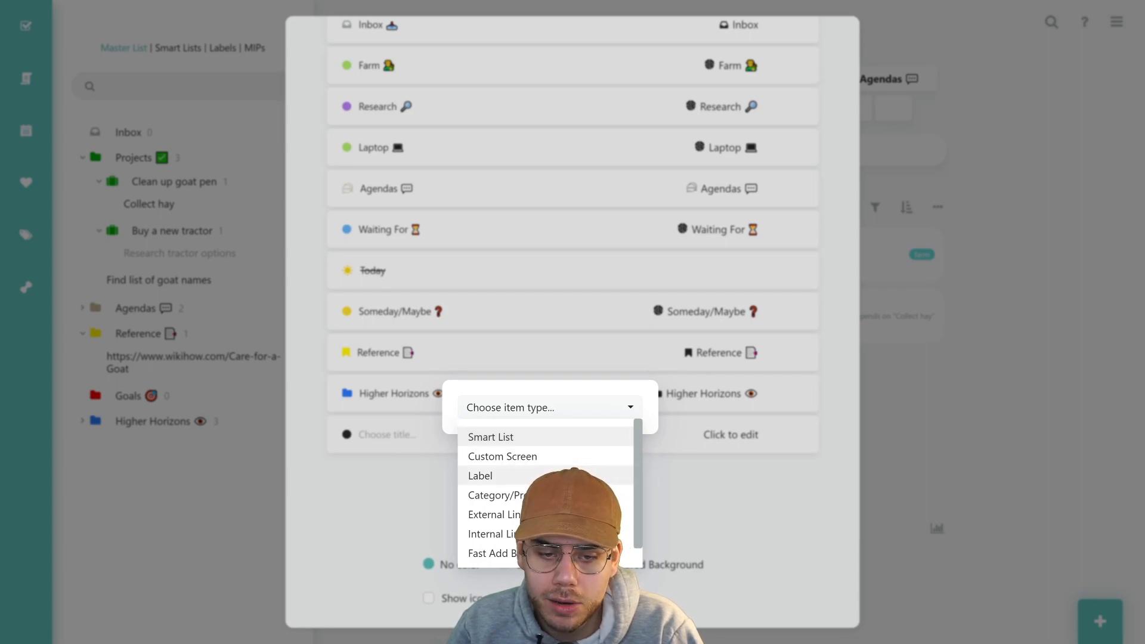
click(558, 476)
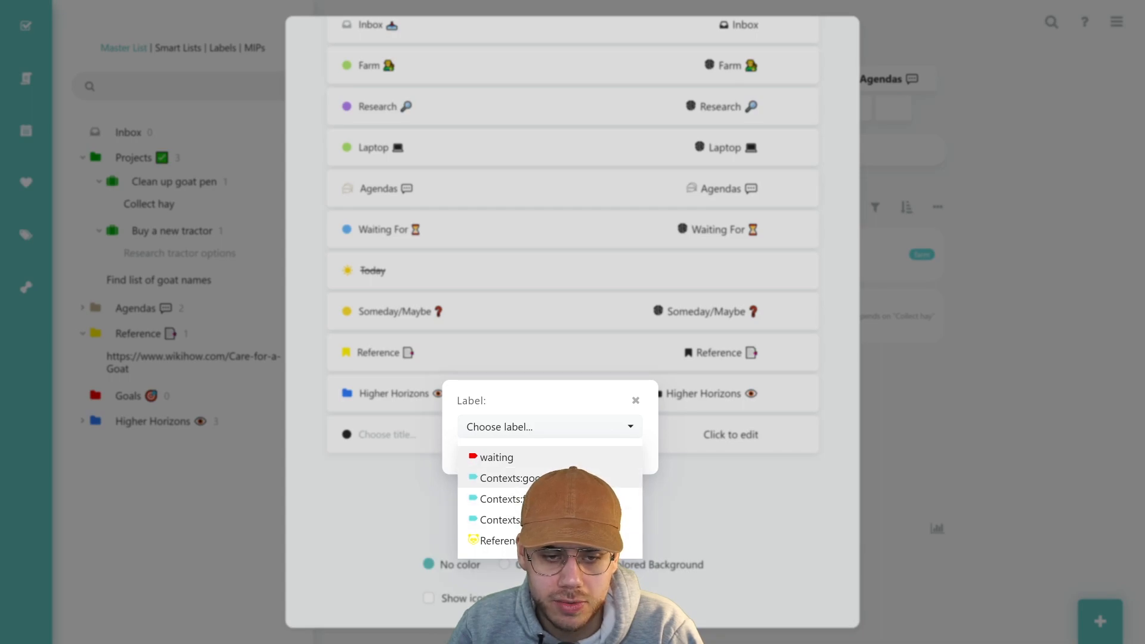
click(525, 477)
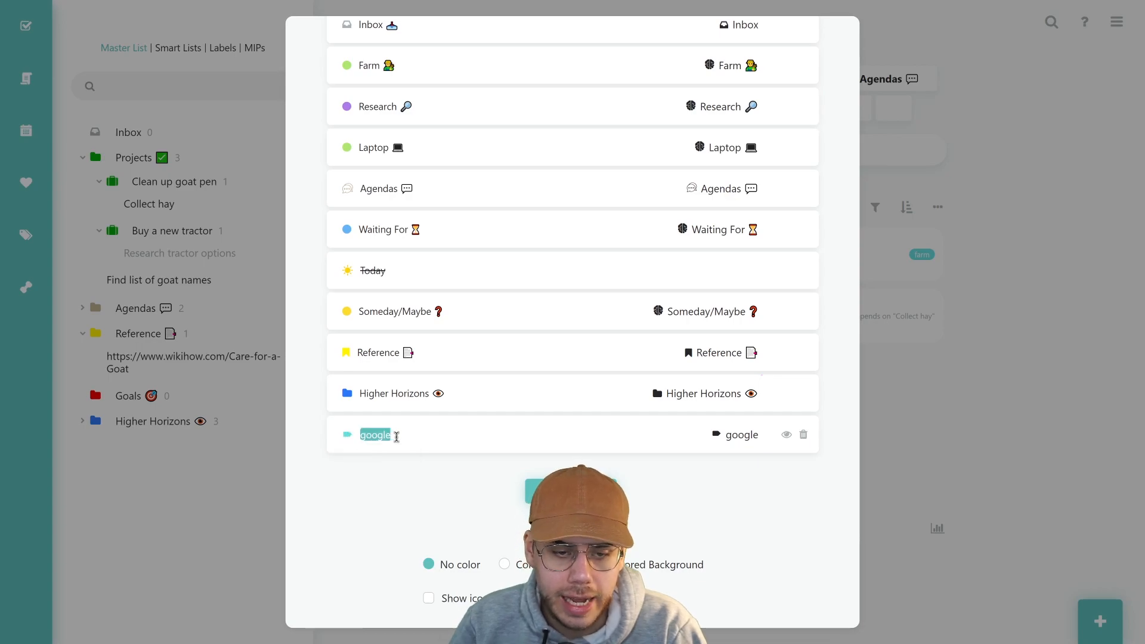
text(Google)
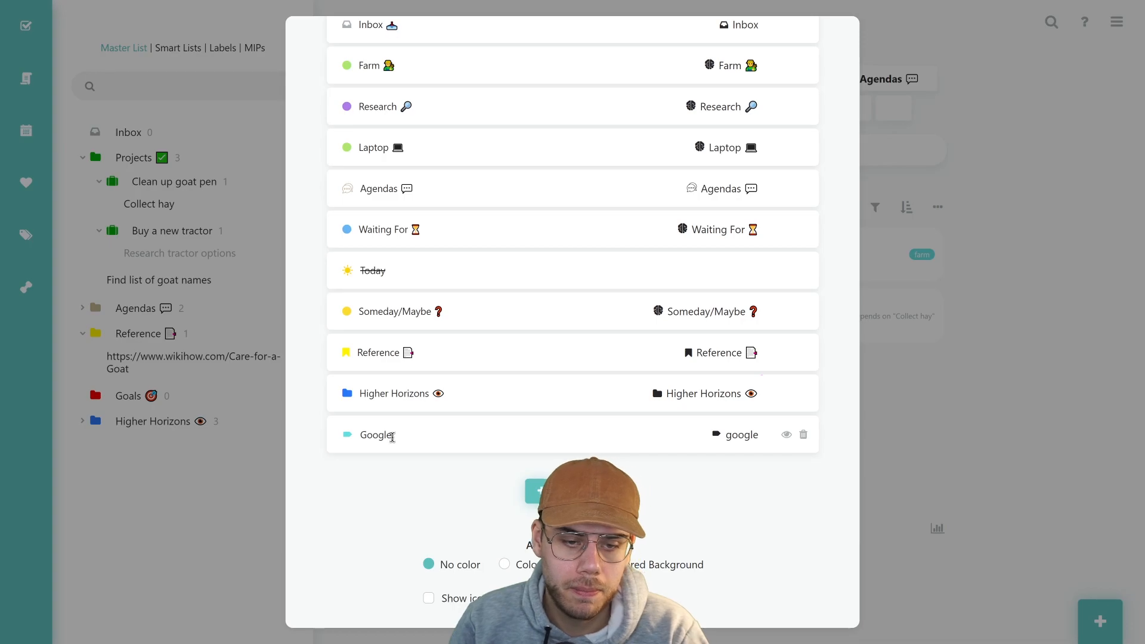
Give the Google link a magnifier icon found by filtering icons for 'search'
click(348, 435)
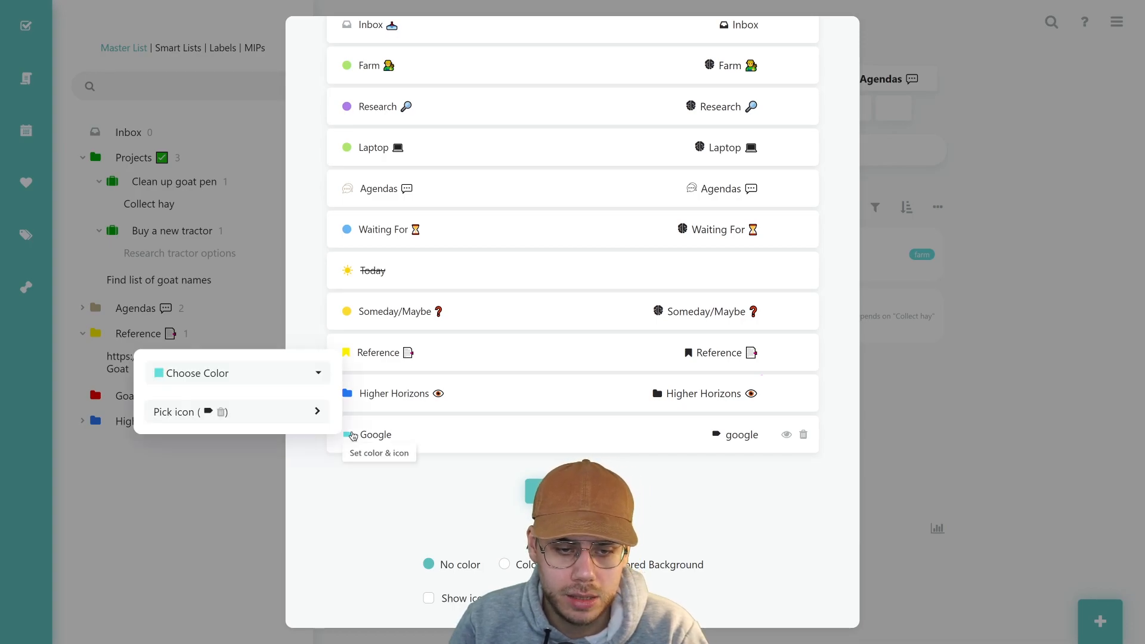
click(298, 378)
click(298, 378)
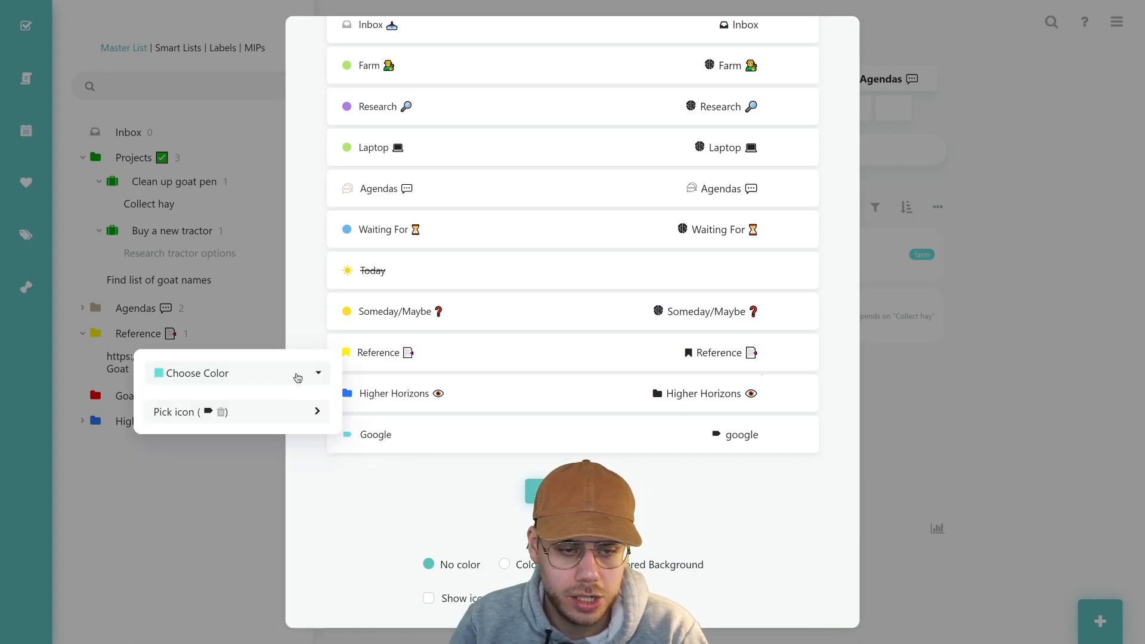
click(263, 411)
click(466, 203)
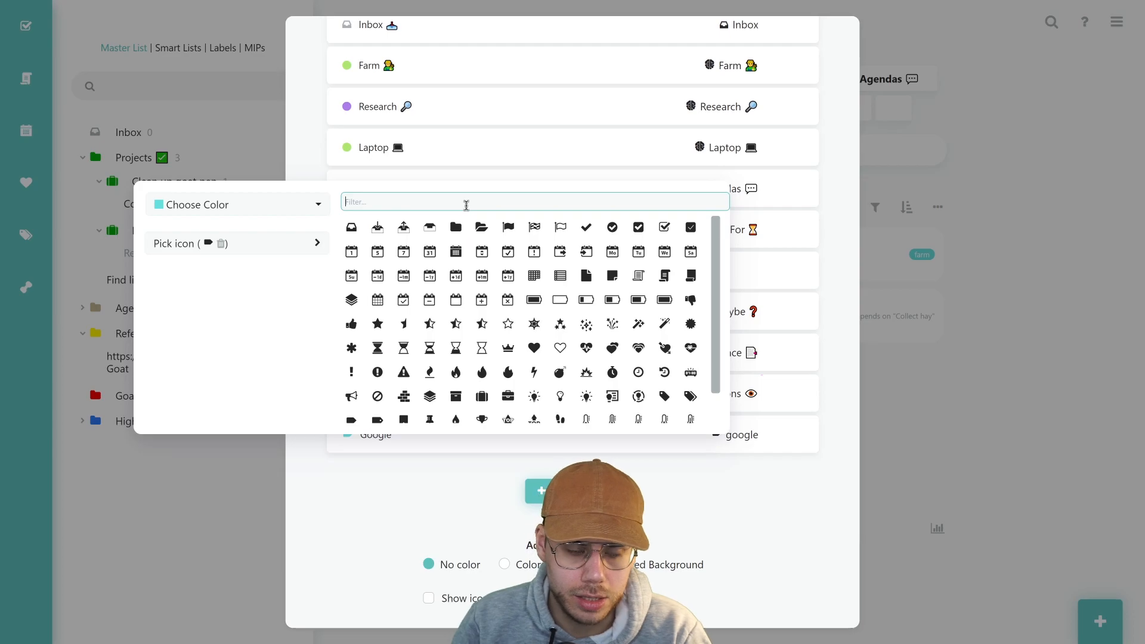
text(search)
click(495, 228)
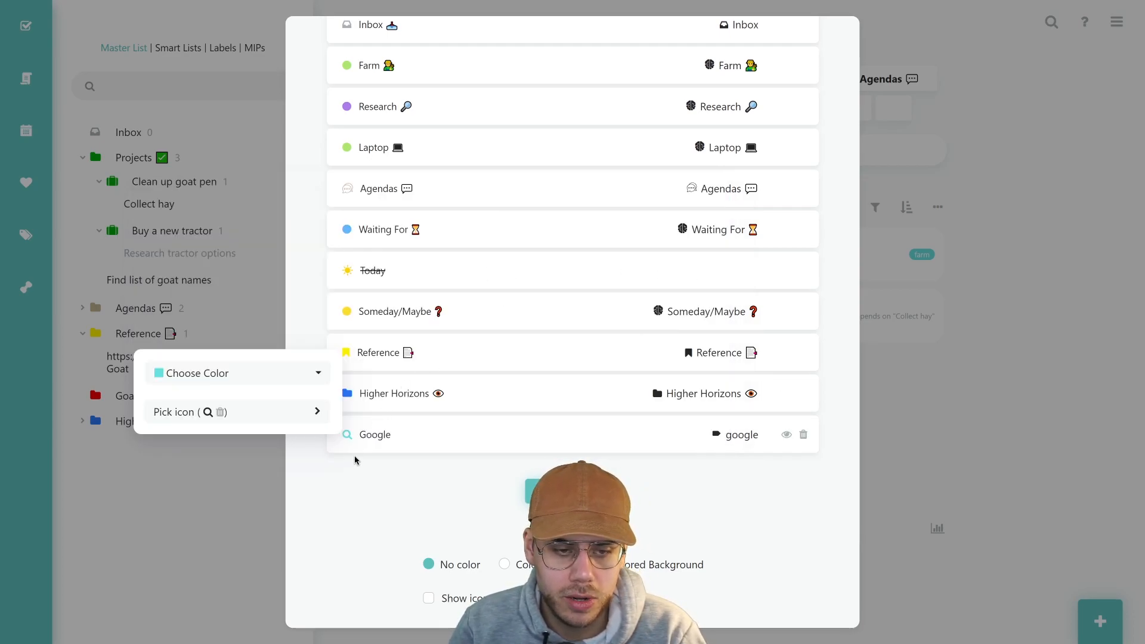
click(414, 500)
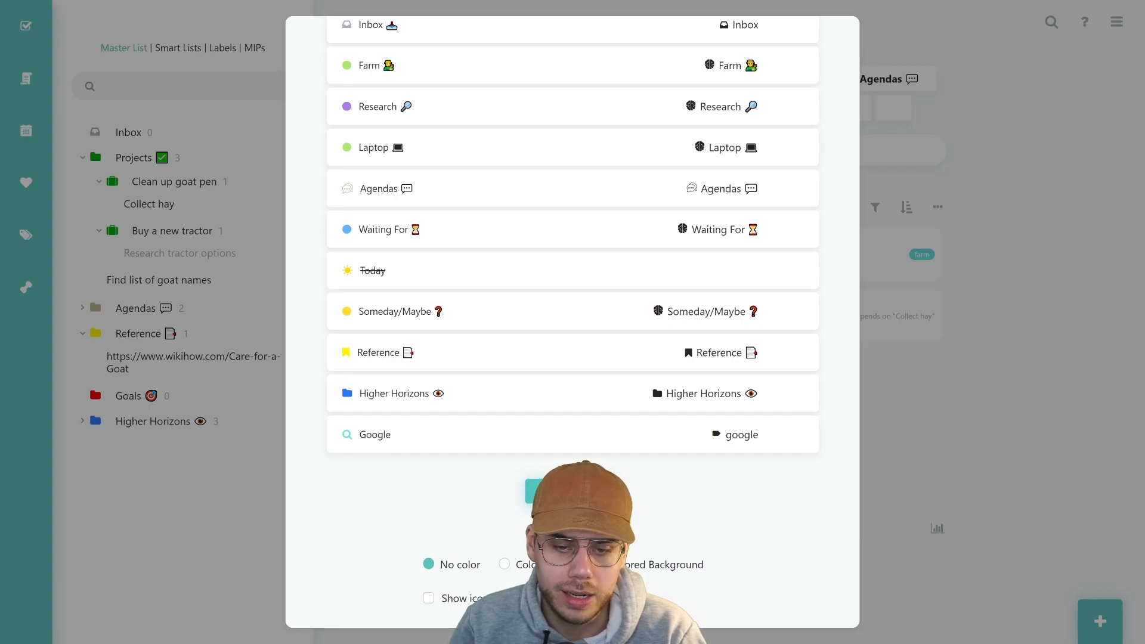
scroll(750, 211, up, 3)
scroll(704, 280, down, 3)
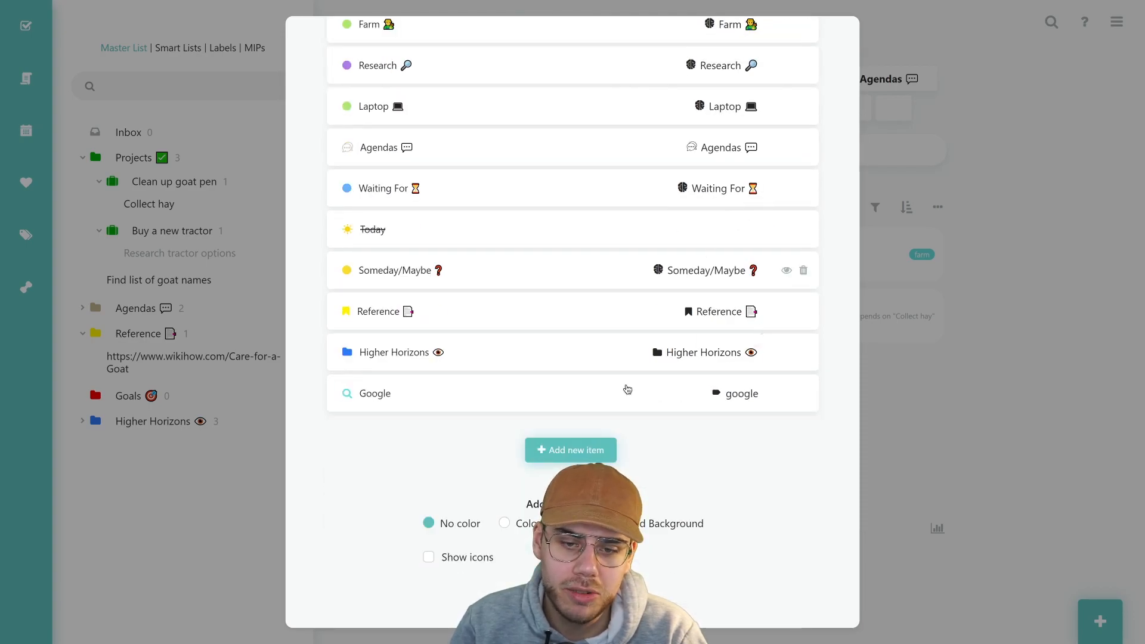
Start a new Smart List link on the links bar, then go to the Smart Lists setup page
click(587, 459)
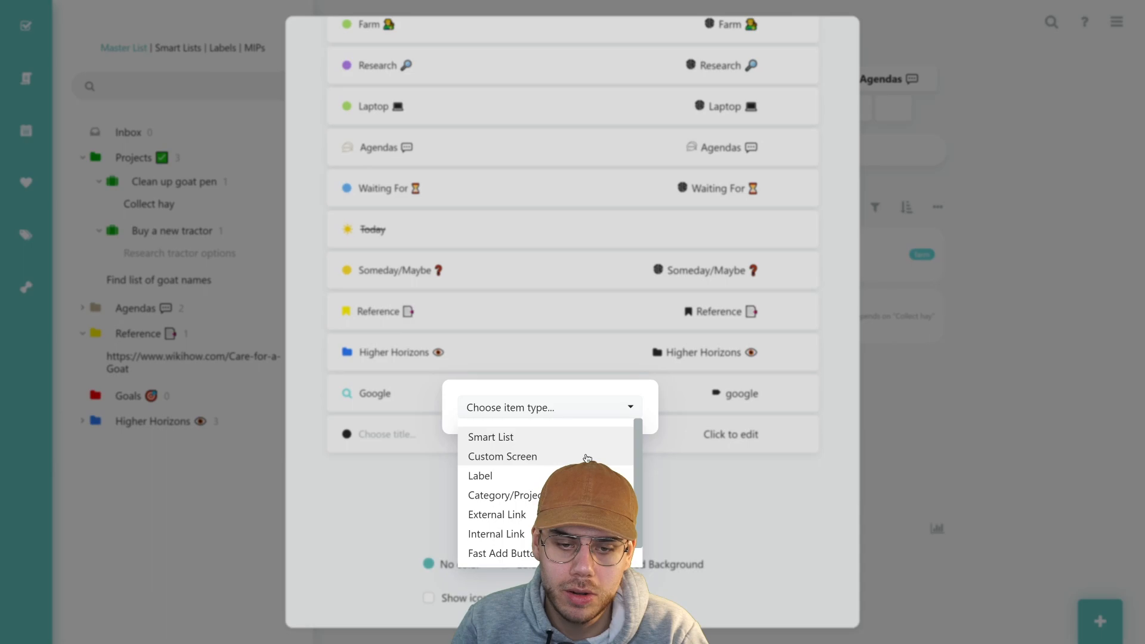
click(505, 441)
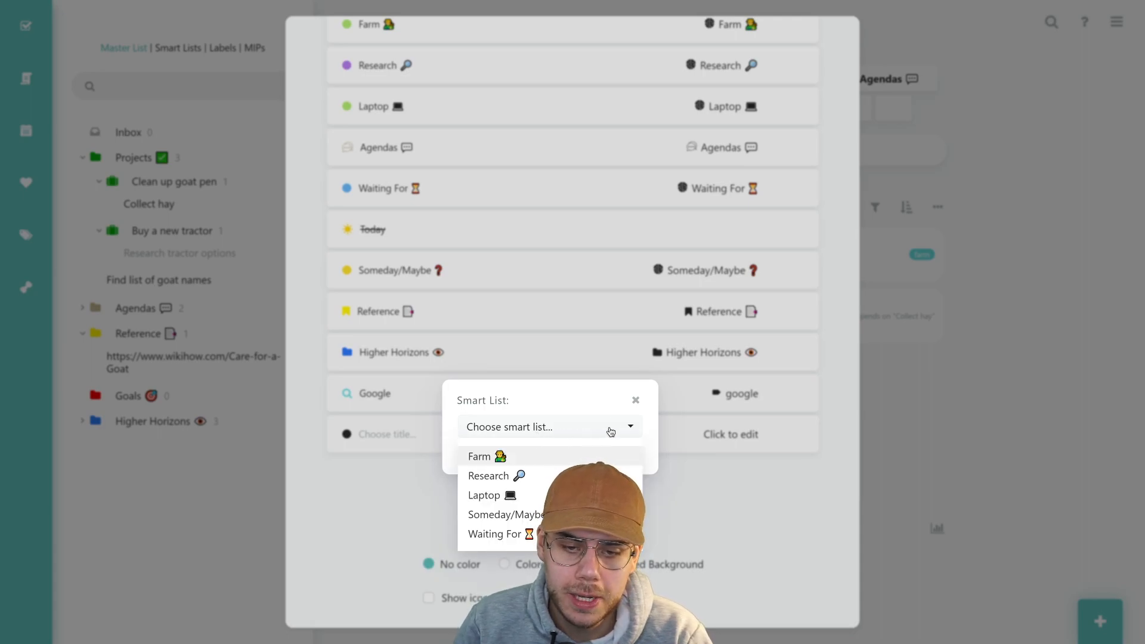
click(600, 399)
click(570, 457)
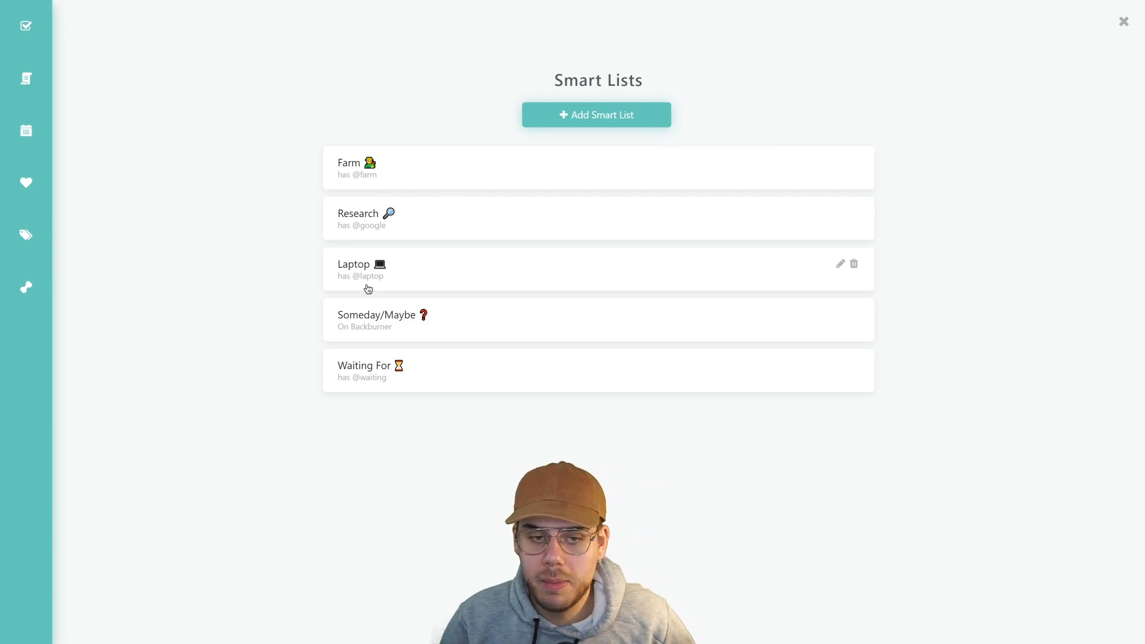
Review the Laptop smart list's filters, leaving the time estimate filter unchanged
click(839, 263)
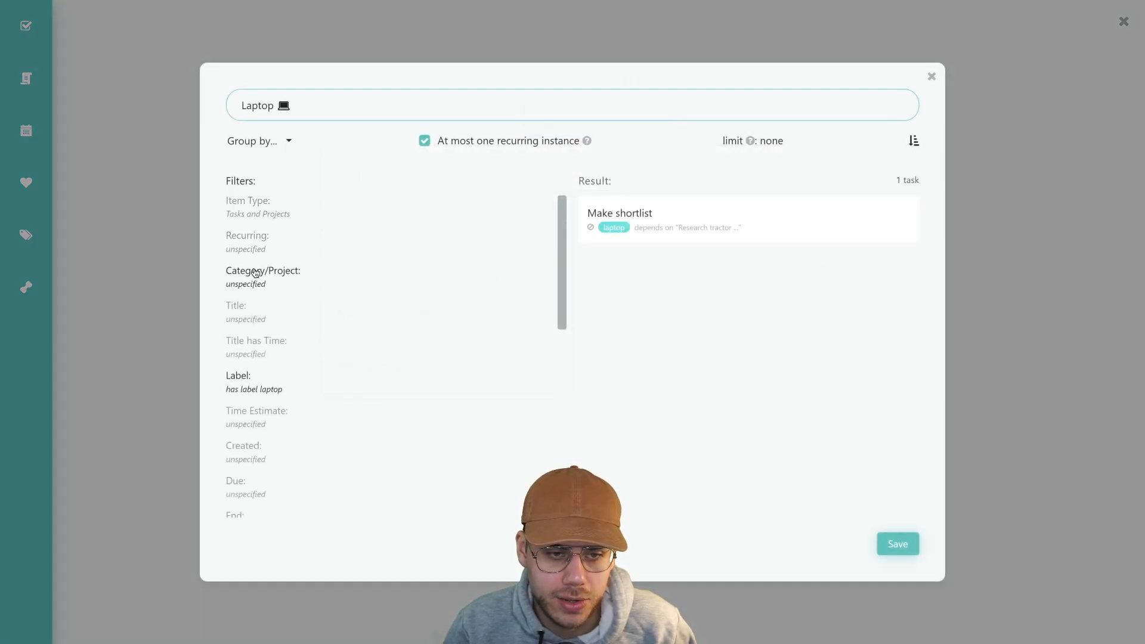
scroll(266, 272, down, 1)
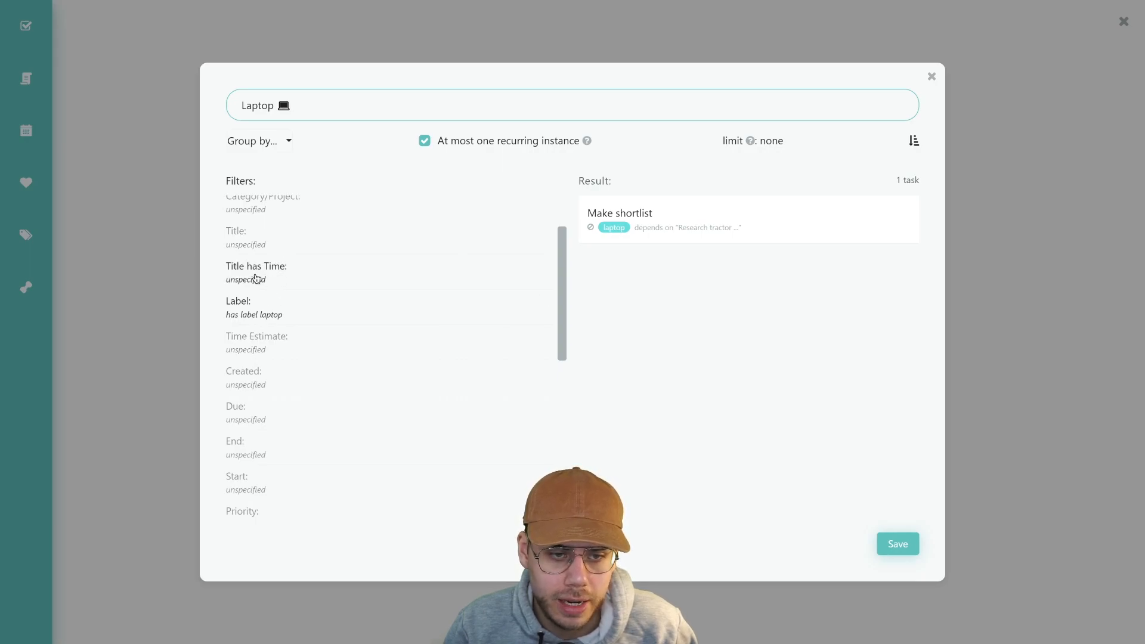
scroll(269, 277, down, 1)
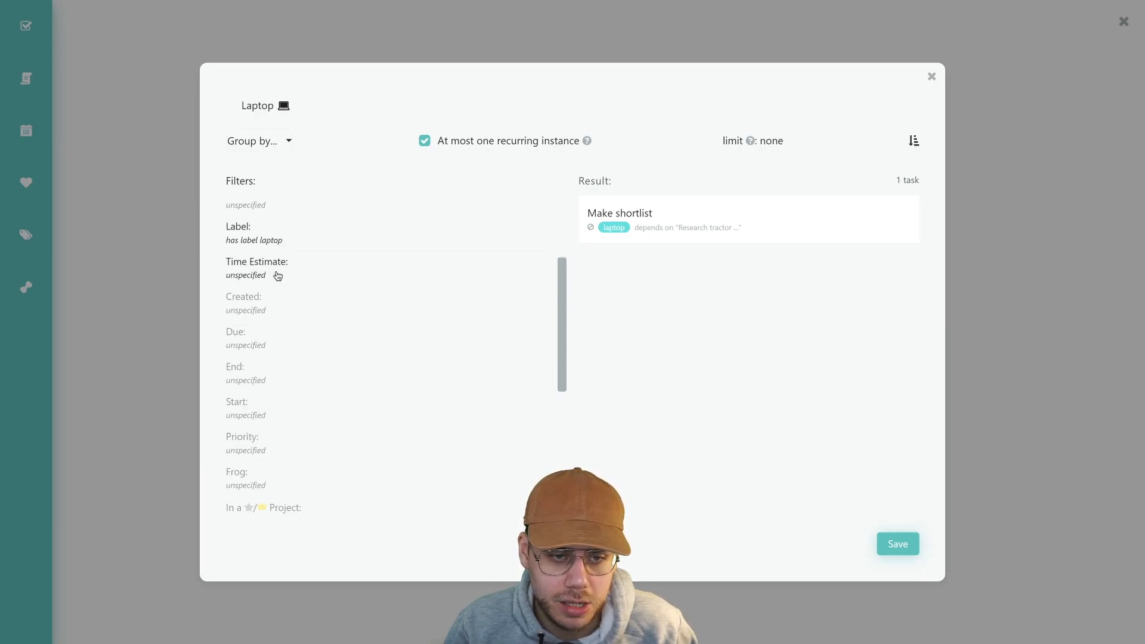
click(278, 274)
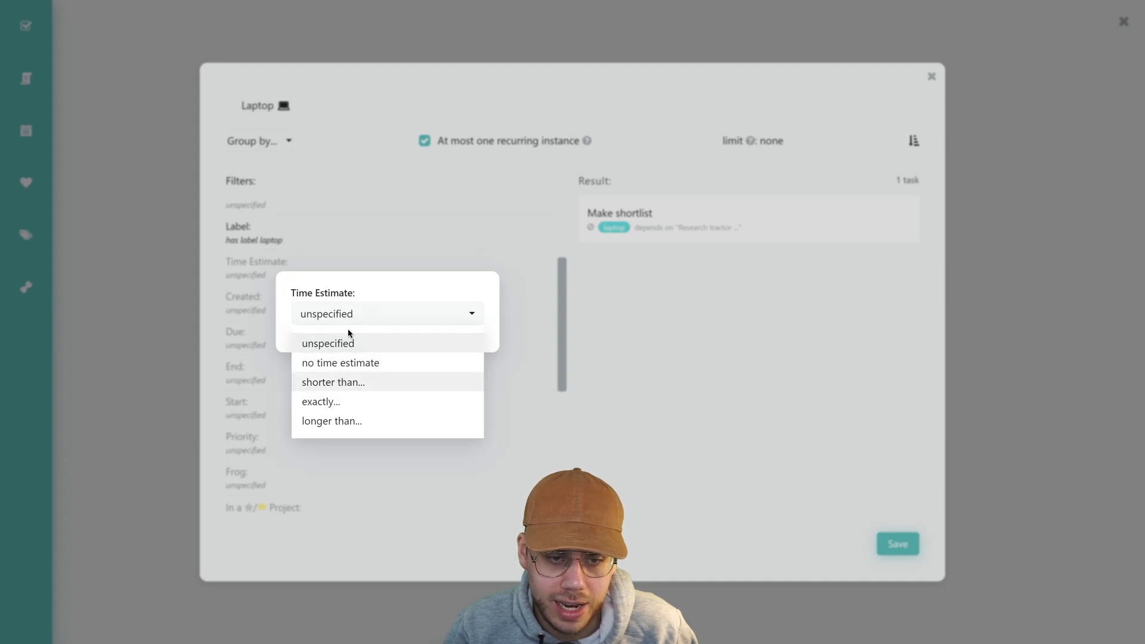
click(246, 283)
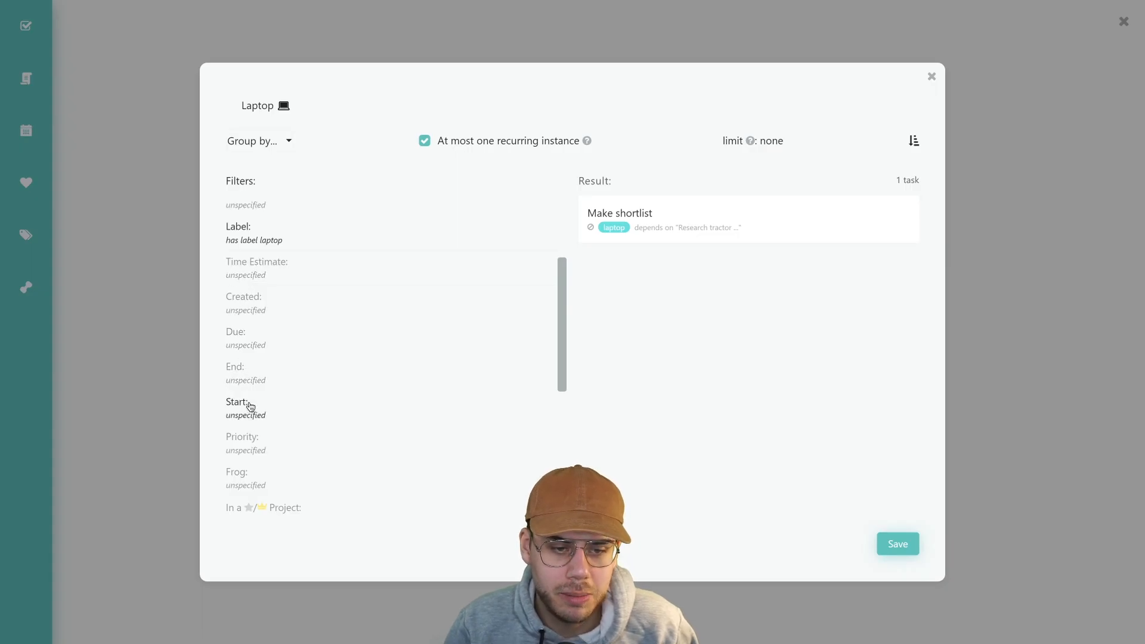
scroll(253, 441, down, 2)
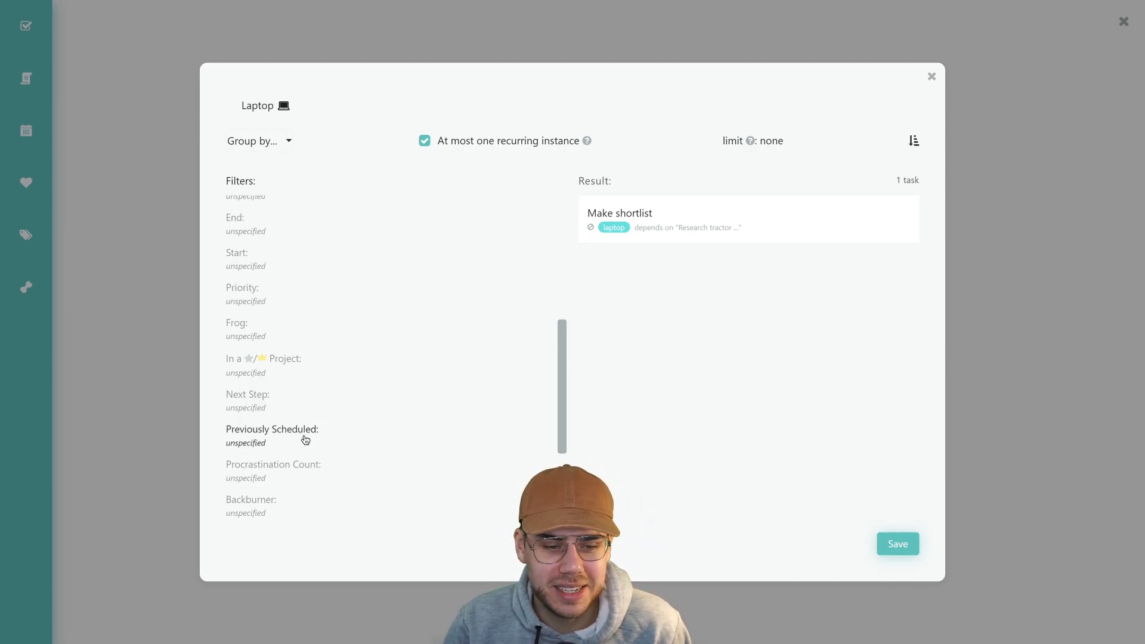
scroll(305, 441, down, 1)
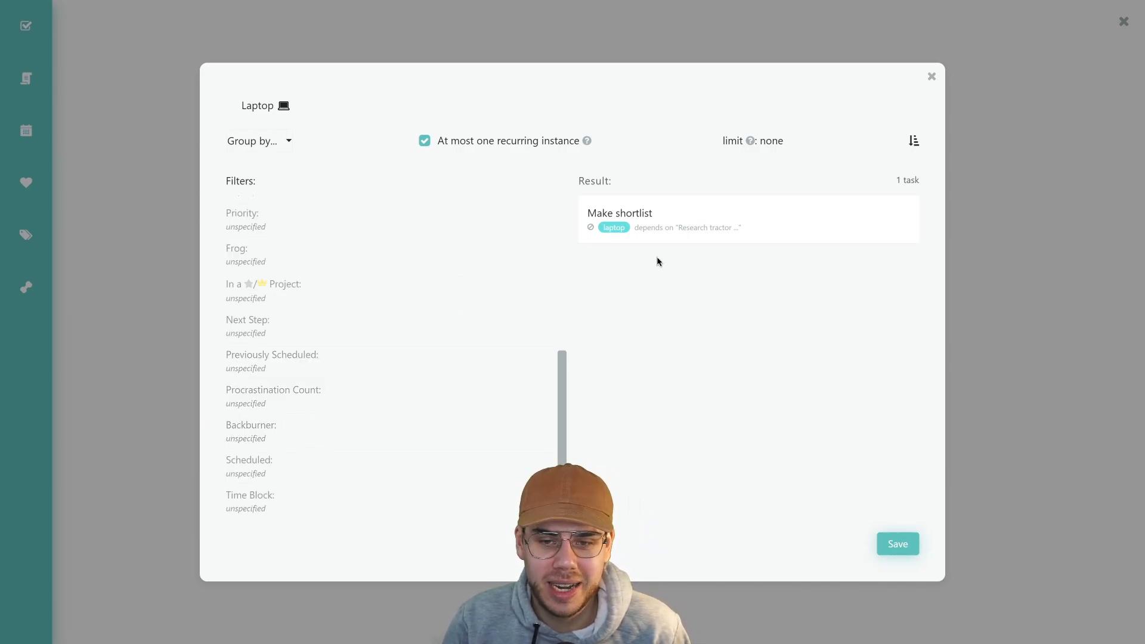
click(932, 77)
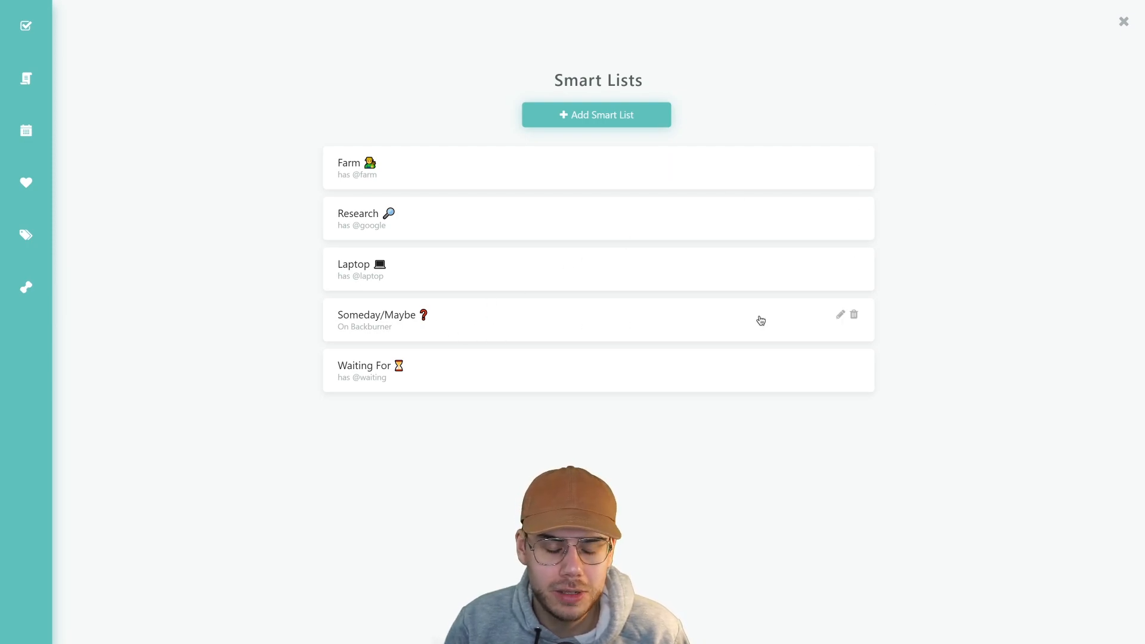
Confirm Someday/Maybe filters on Backburner: On Backburner, then leave the Smart Lists page
click(842, 317)
scroll(251, 340, down, 1)
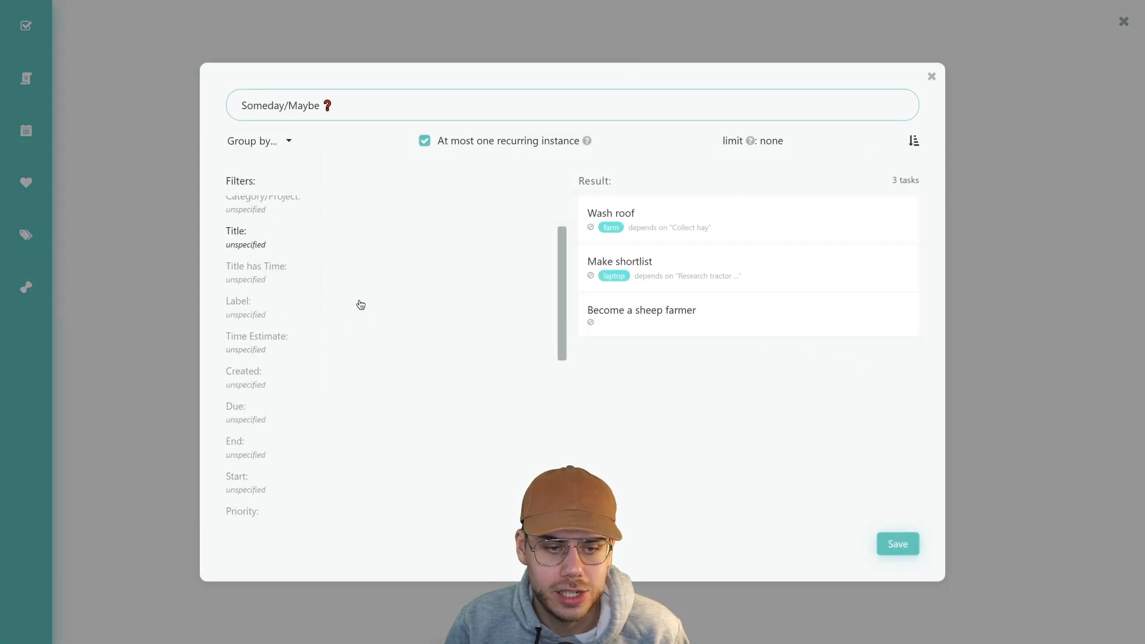
scroll(361, 304, down, 6)
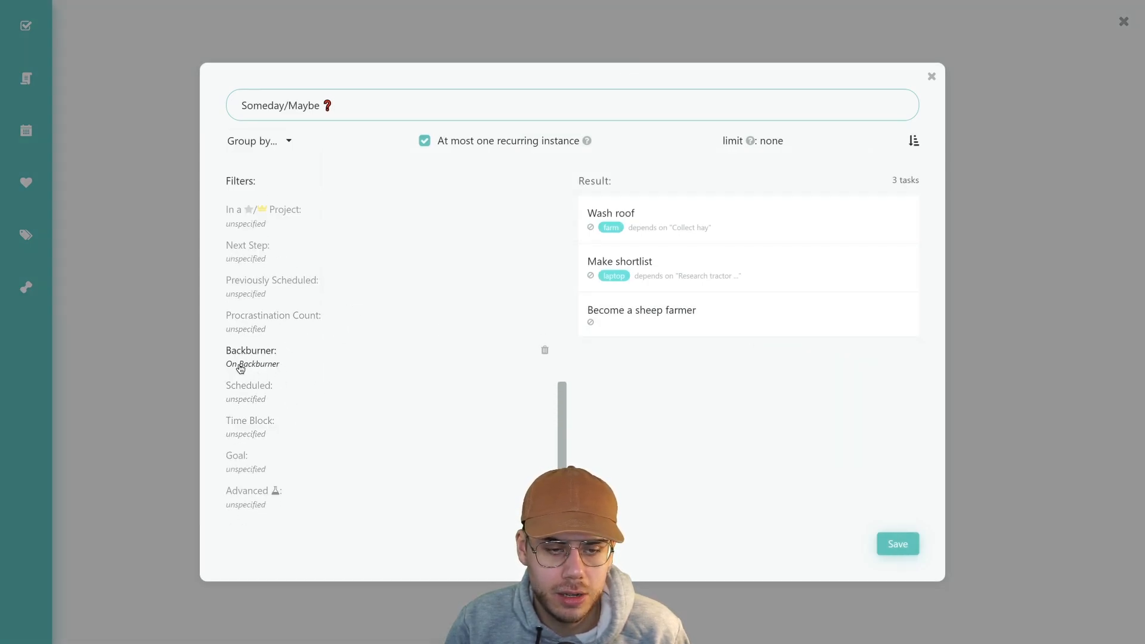
click(933, 78)
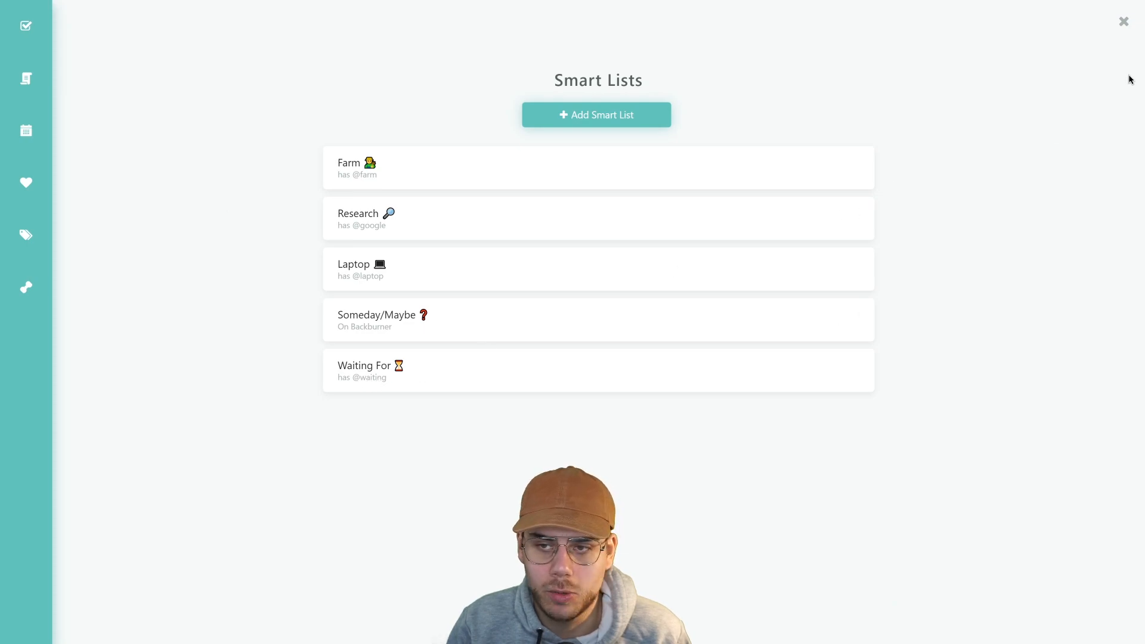
click(1124, 22)
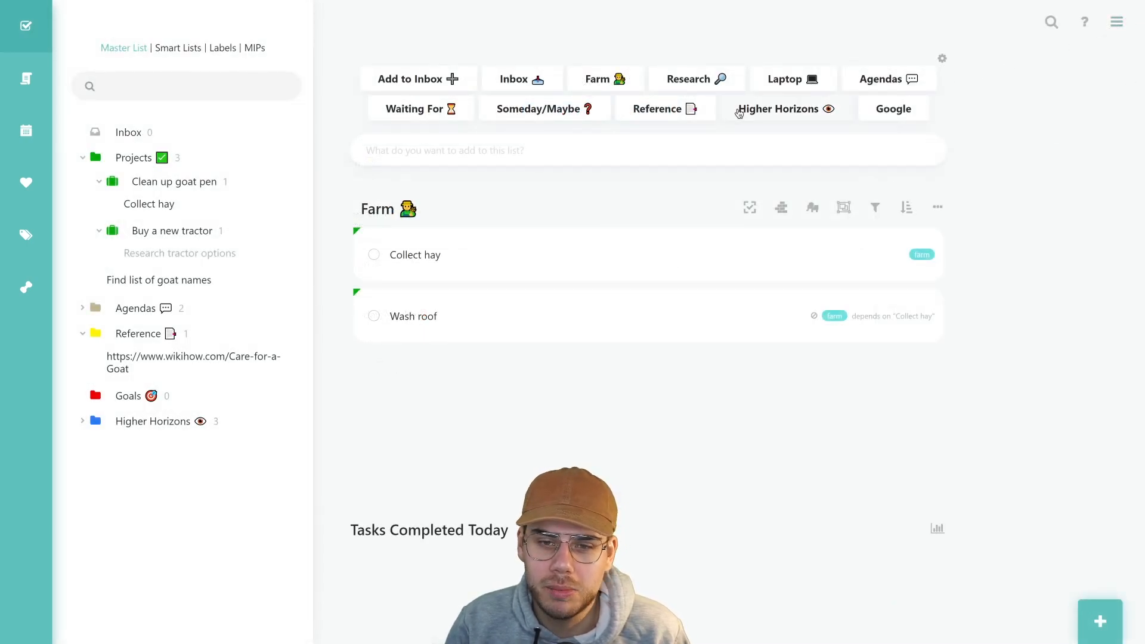
Show the Reference list, abandon a new Master List category, and reopen custom text links settings
click(640, 118)
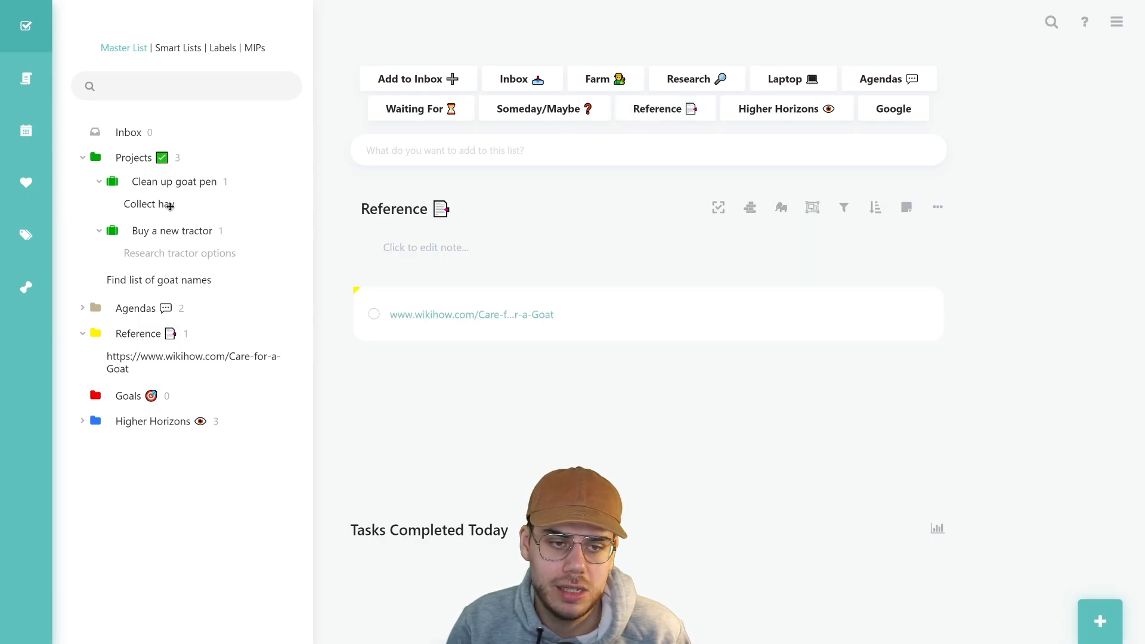
click(26, 78)
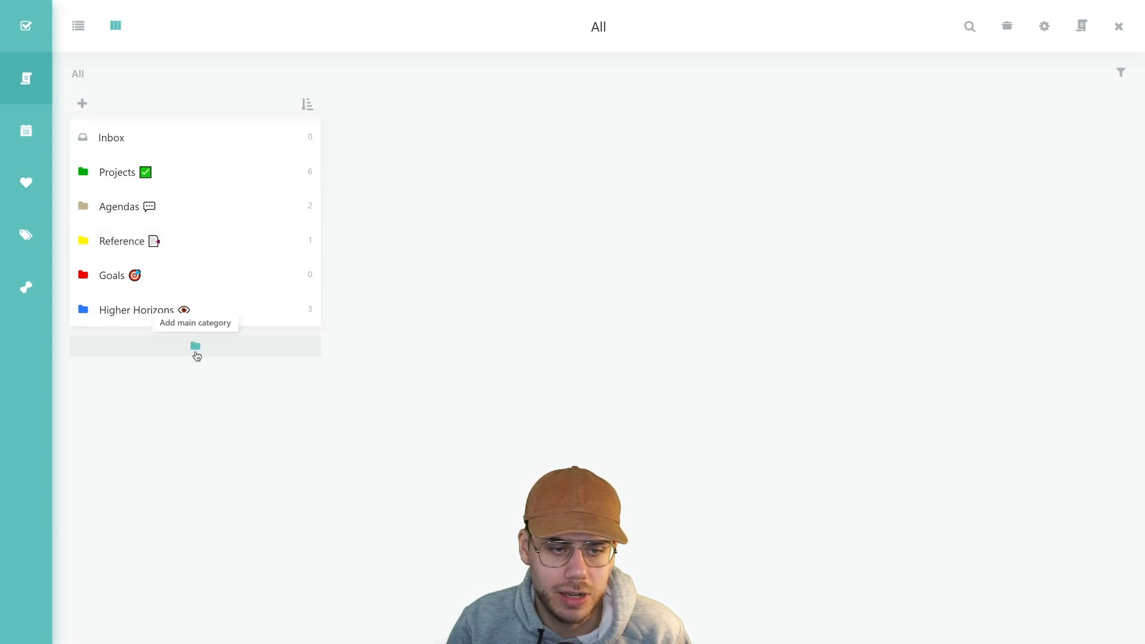
click(197, 356)
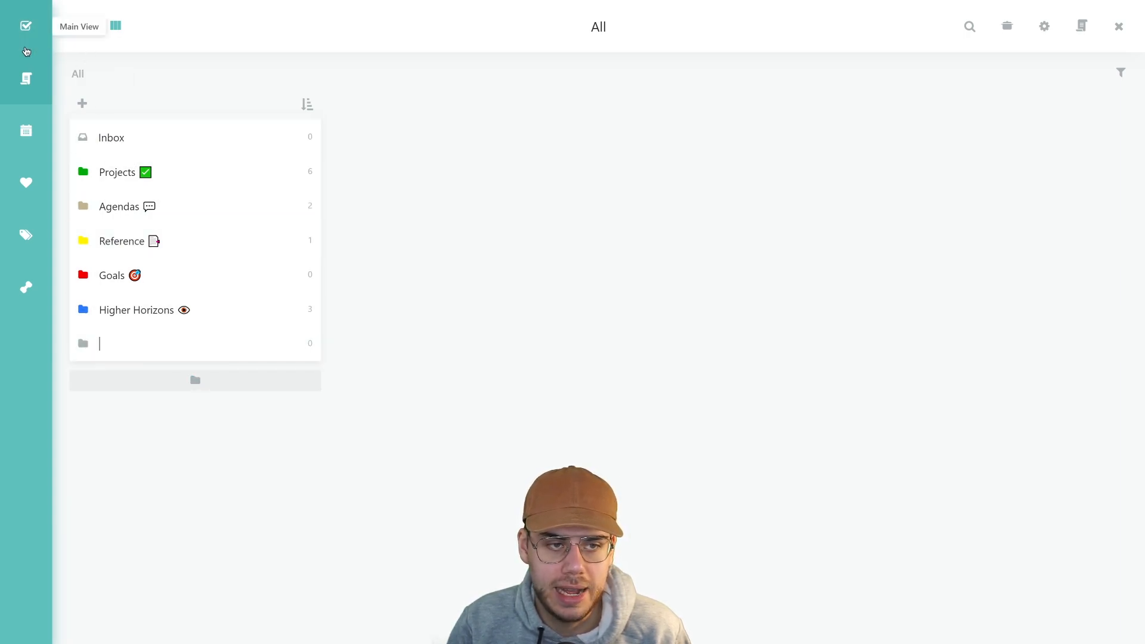
click(26, 33)
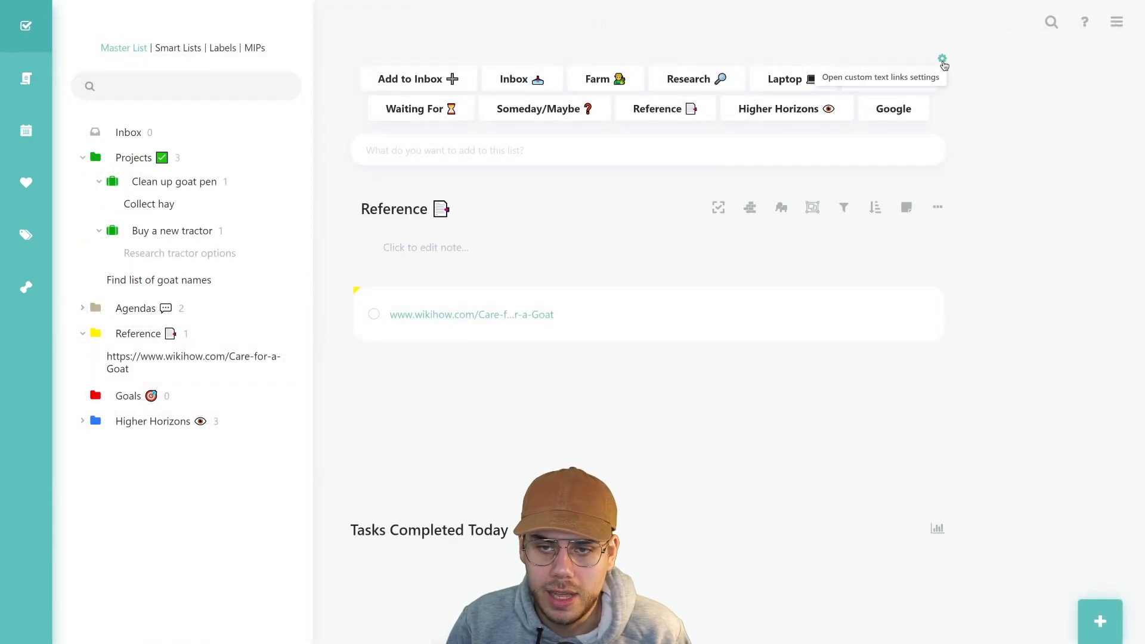
click(943, 61)
Try adding a Category/Project link item, then dismiss the link type chooser
scroll(616, 396, down, 5)
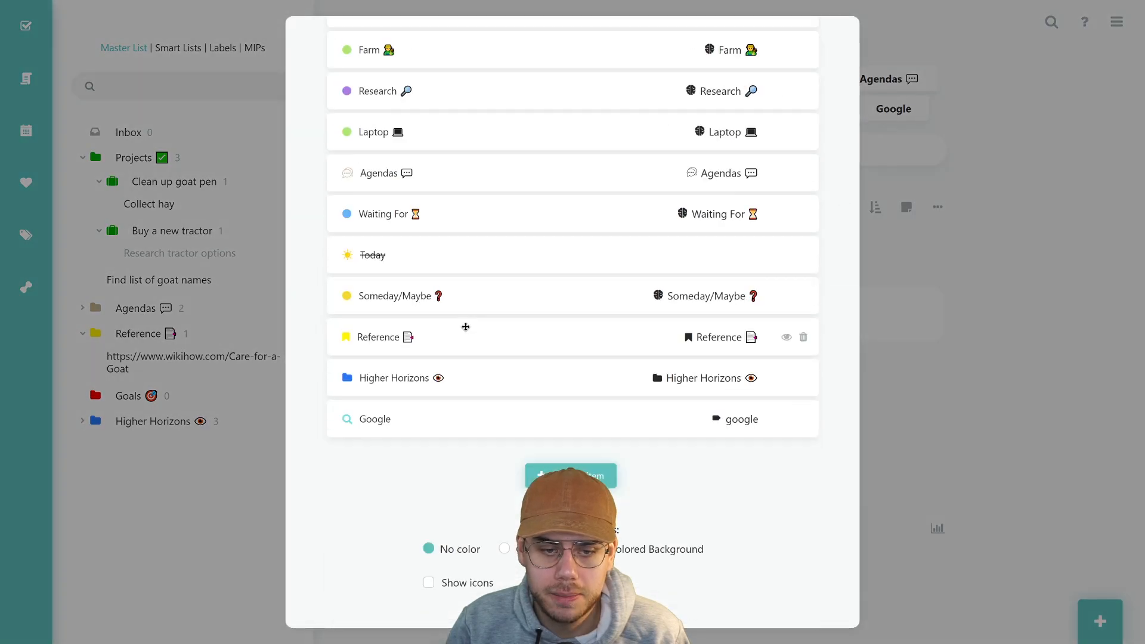
click(573, 475)
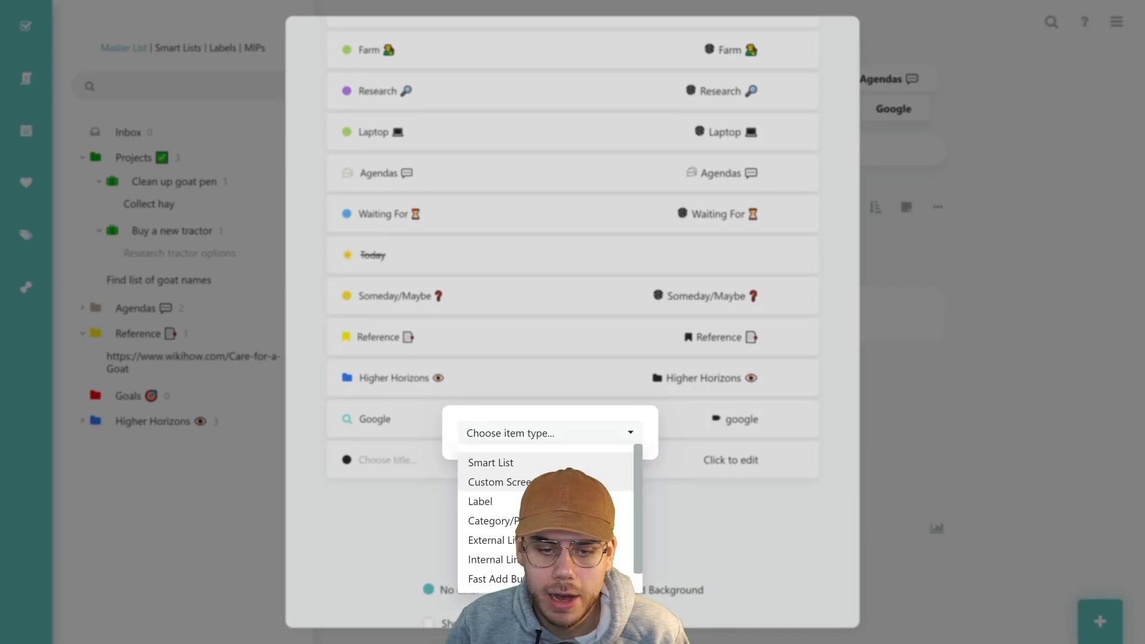
scroll(545, 477, down, 1)
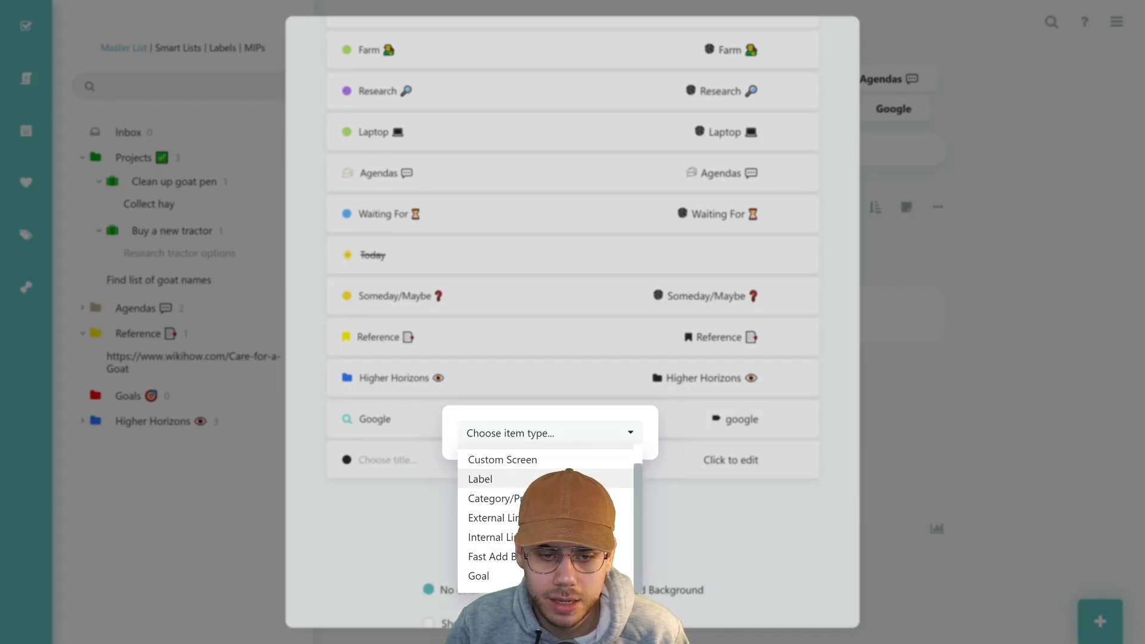
click(495, 498)
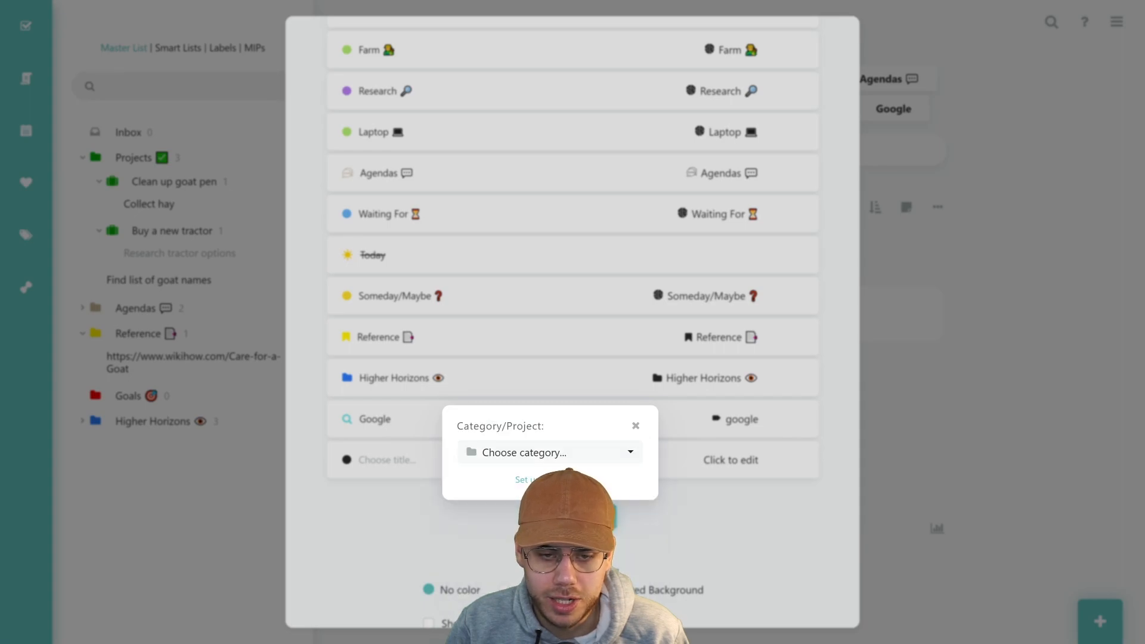
click(635, 426)
scroll(537, 525, down, 1)
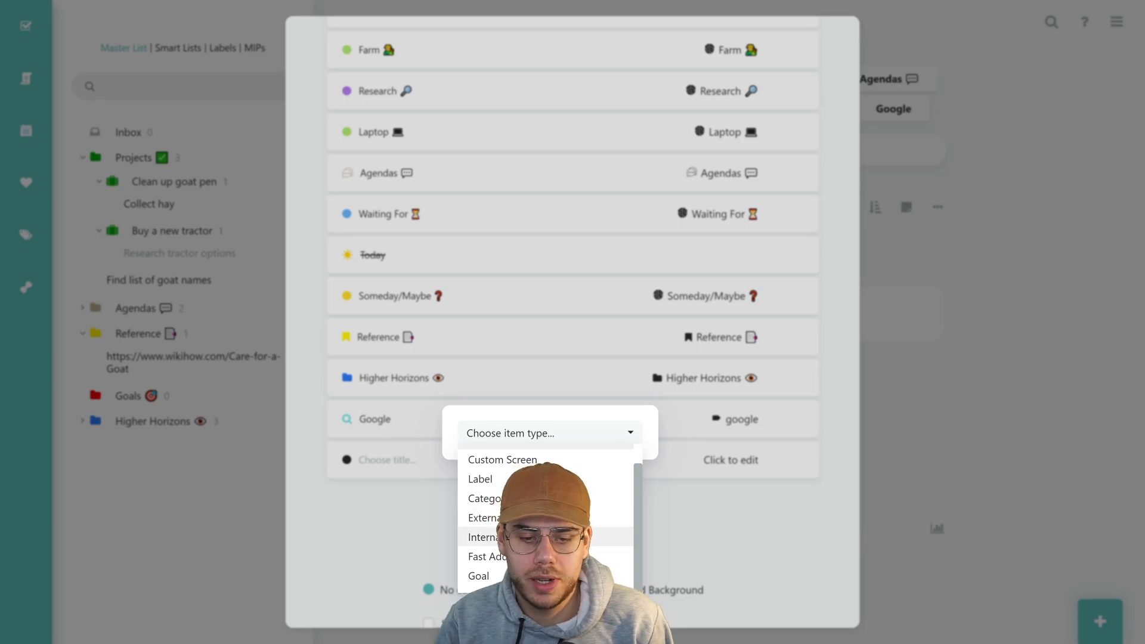
click(679, 536)
Delete the Google link and the blank link, then close the custom text links settings
click(806, 420)
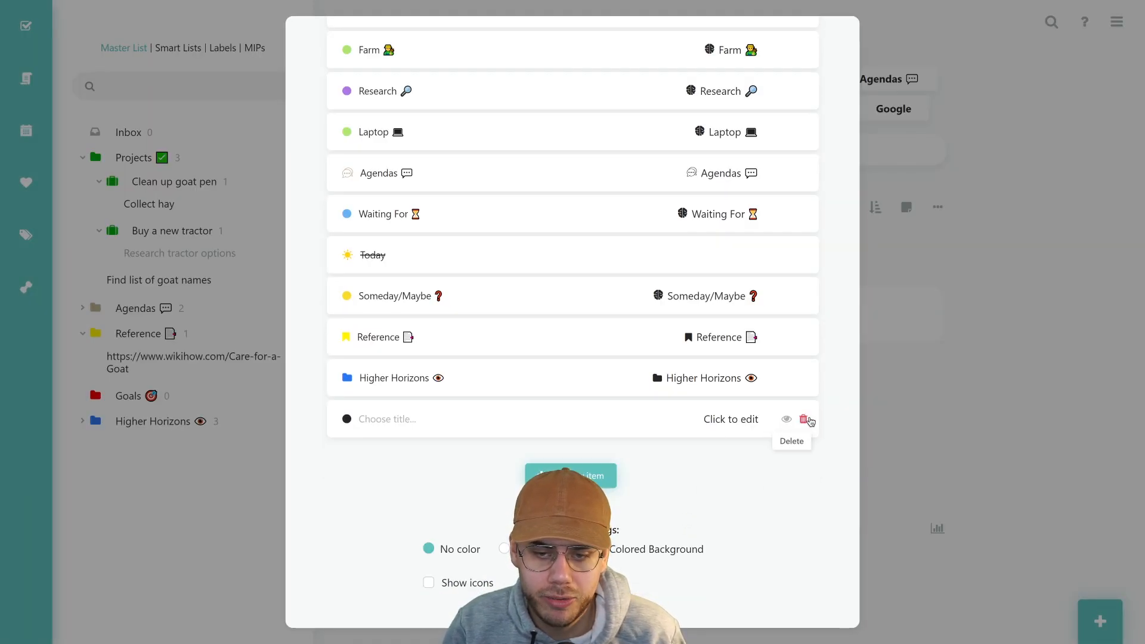
click(805, 420)
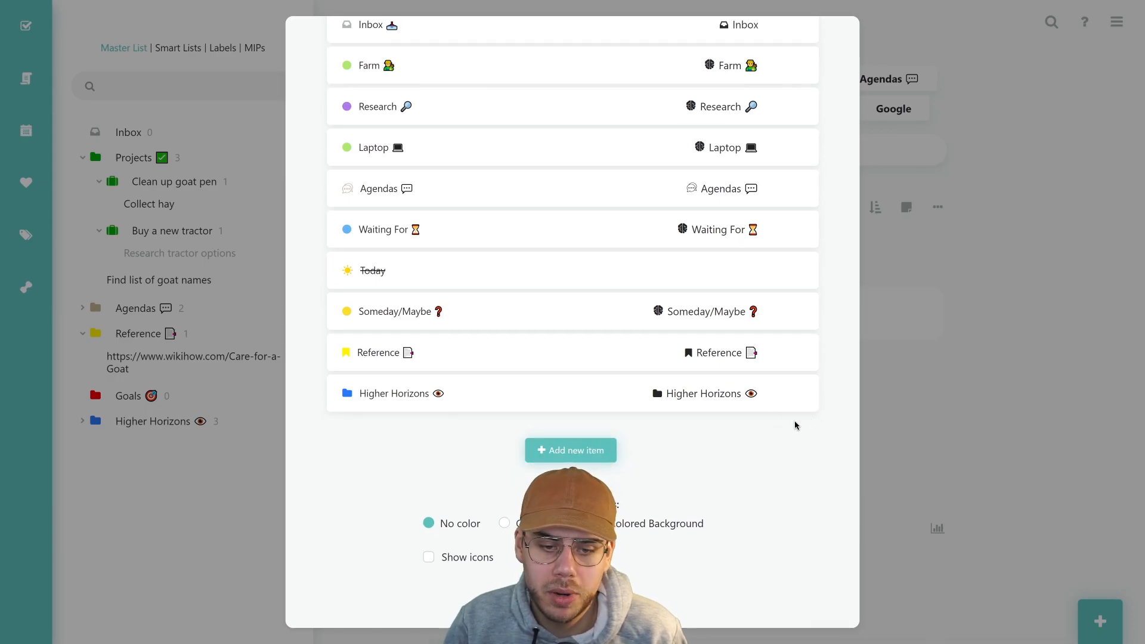
scroll(810, 420, up, 5)
scroll(810, 421, down, 4)
scroll(453, 576, down, 1)
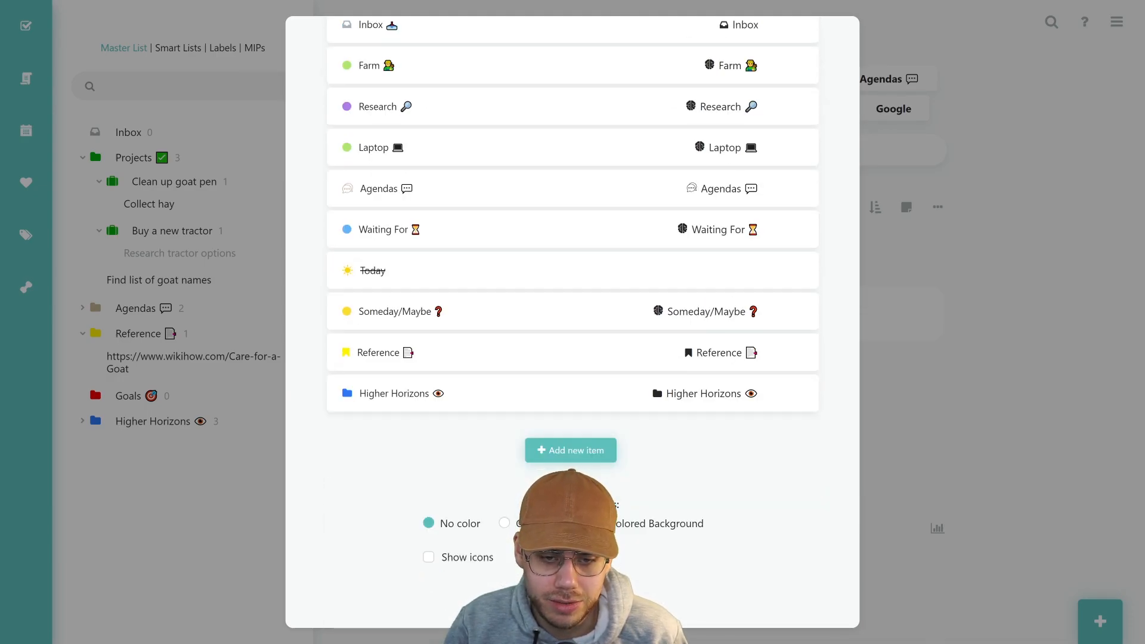
scroll(660, 501, up, 5)
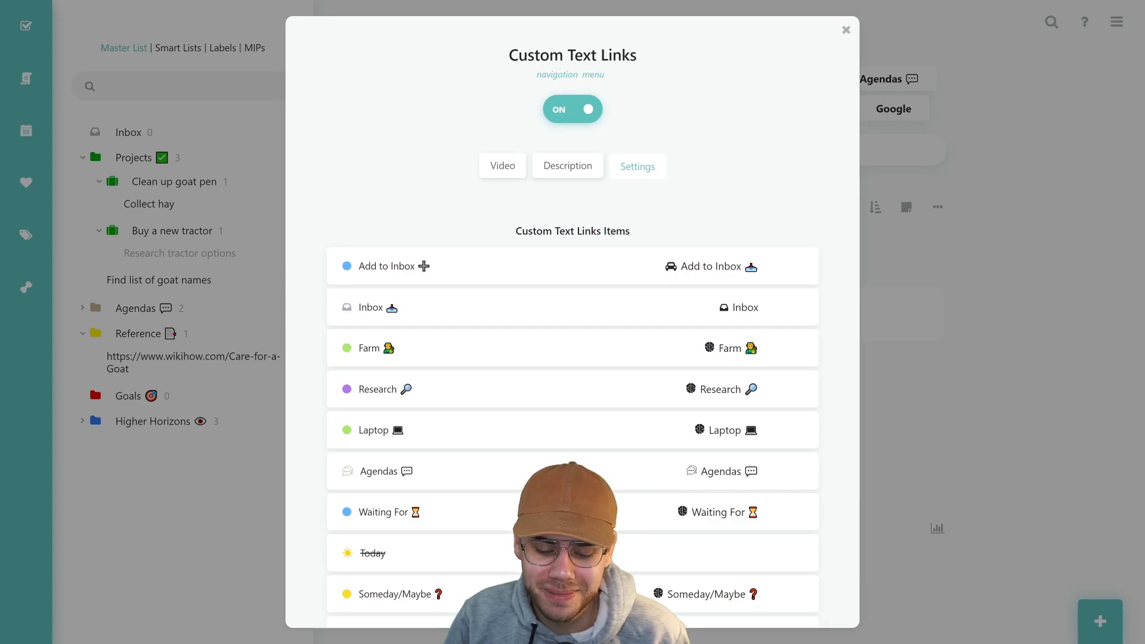
click(846, 30)
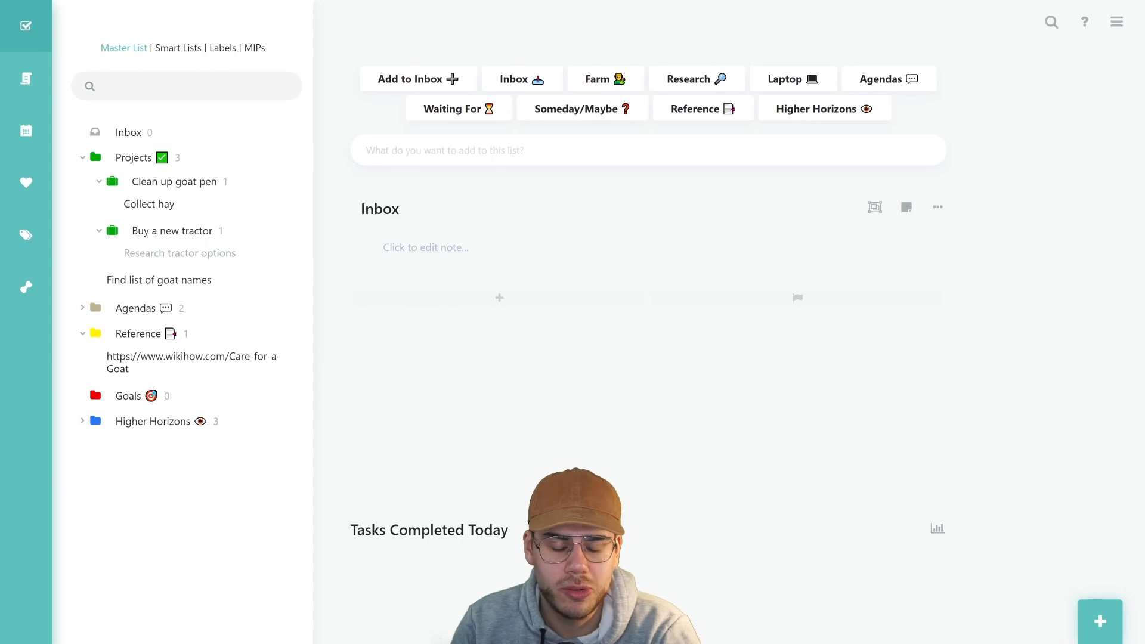
Show the Farm list and launch the procrastination wizard from the ! icon on Collect hay
click(1116, 22)
click(1117, 21)
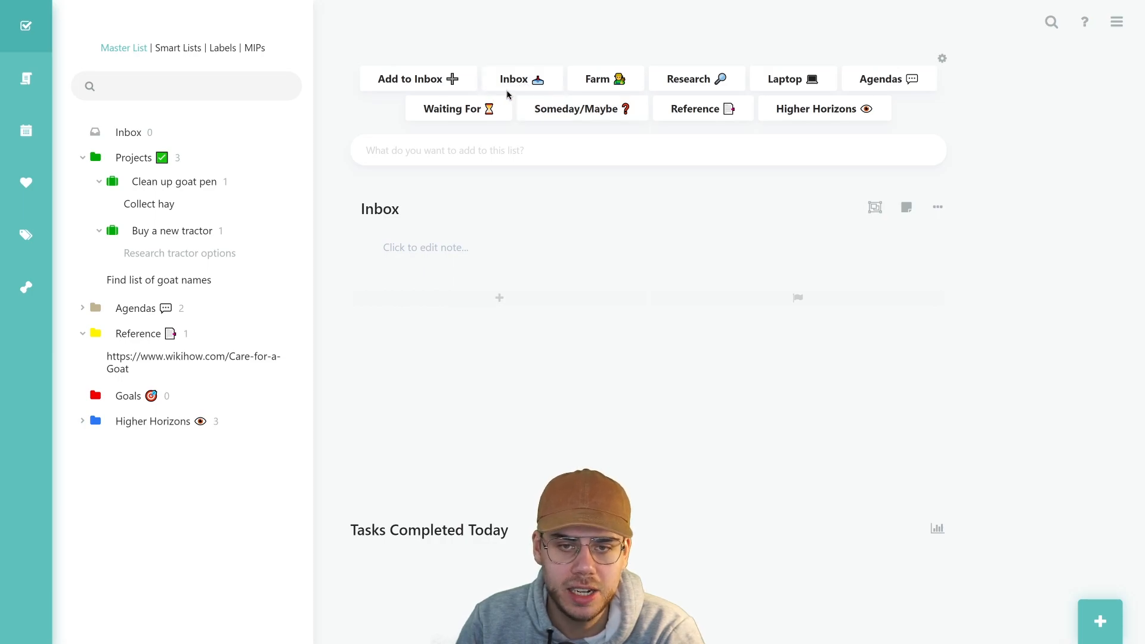
click(603, 86)
mouse_move(530, 255)
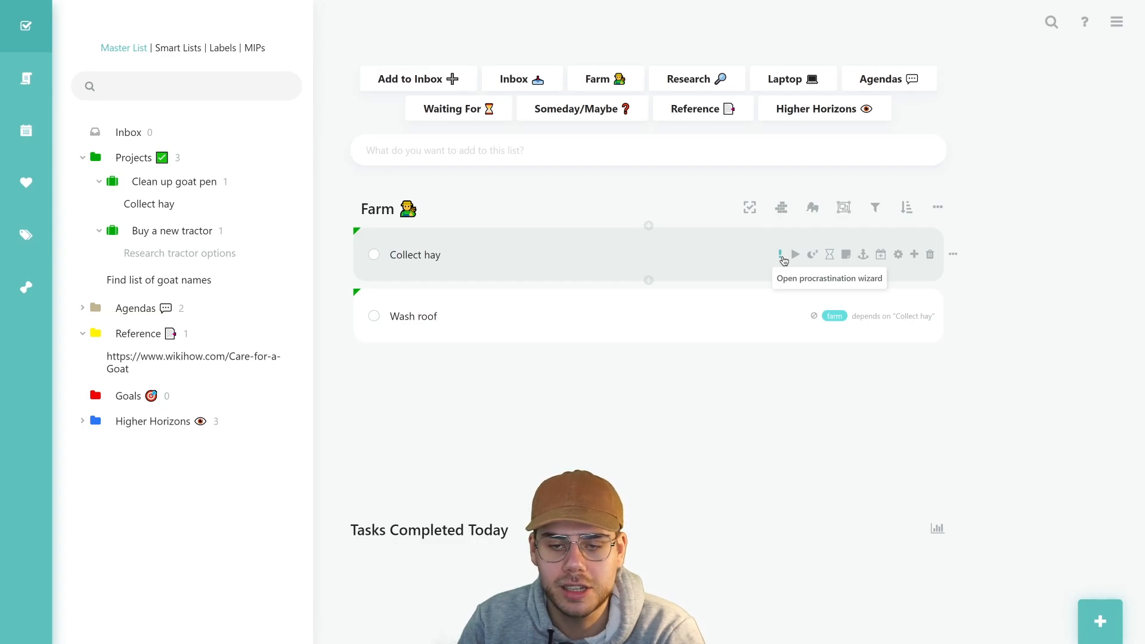
click(782, 256)
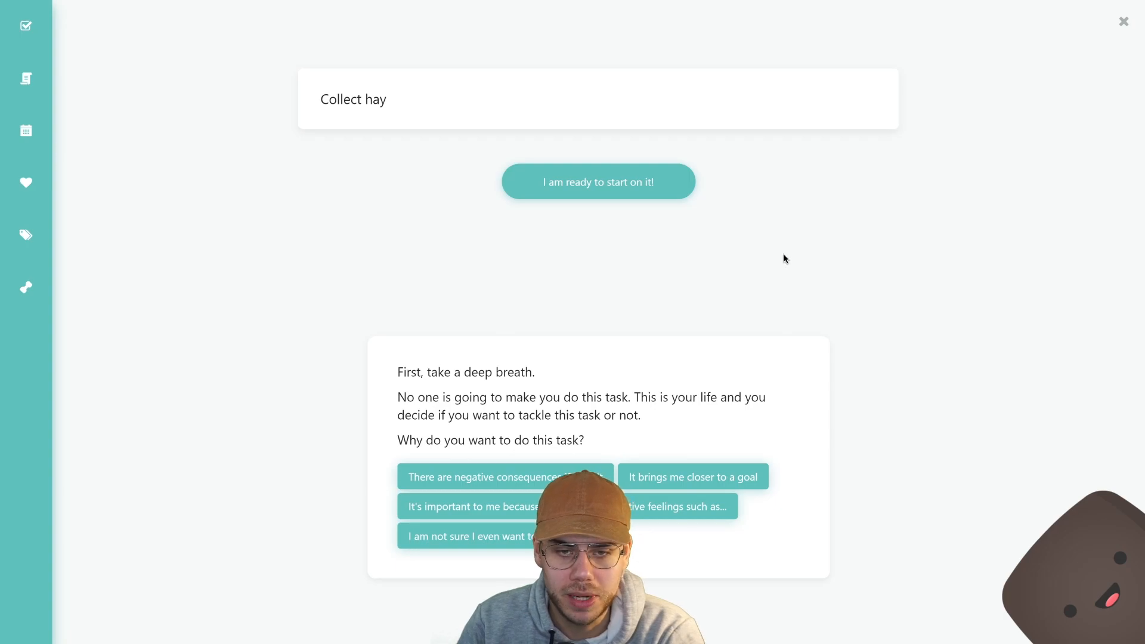
Answer why Collect hay matters in the wizard, then close it back to the Farm list
drag(403, 371, 614, 427)
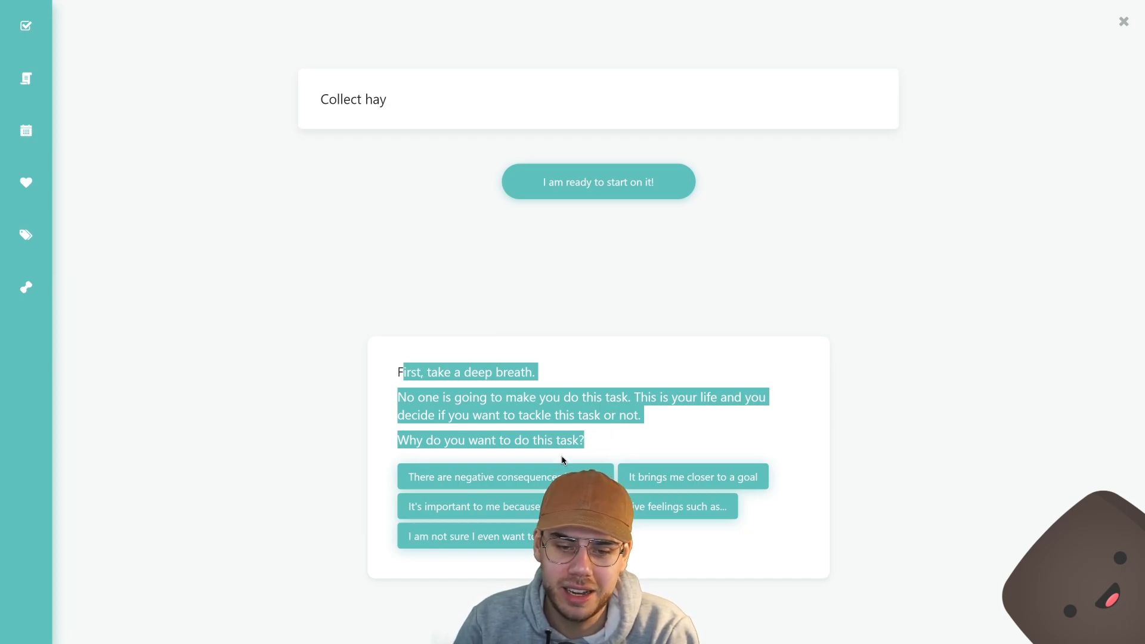
click(637, 433)
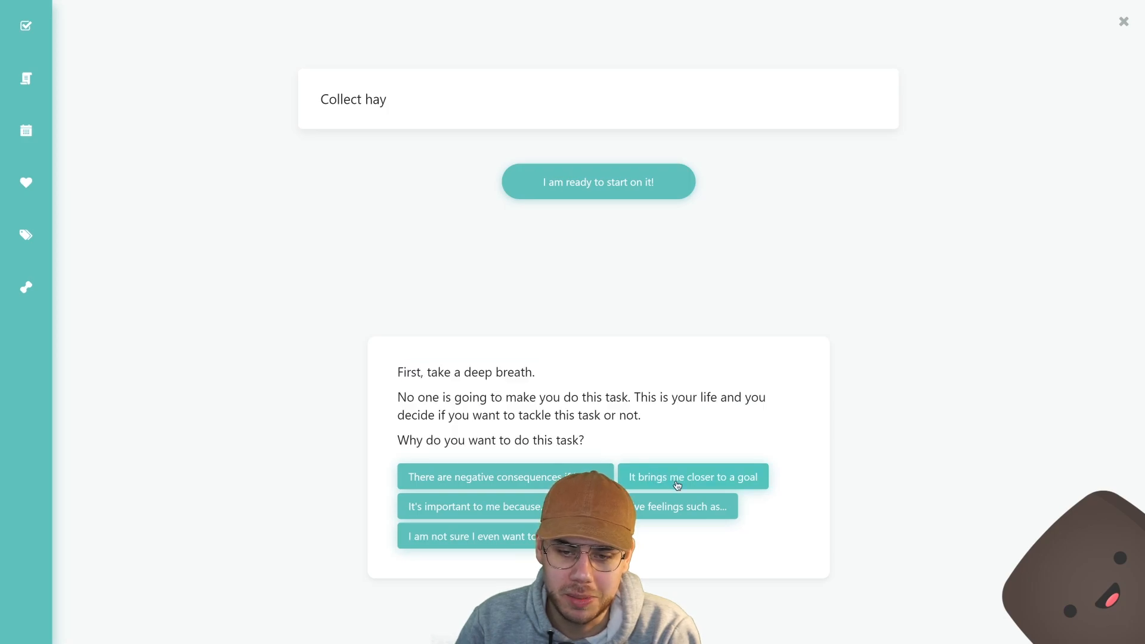
click(642, 507)
drag(451, 413, 491, 456)
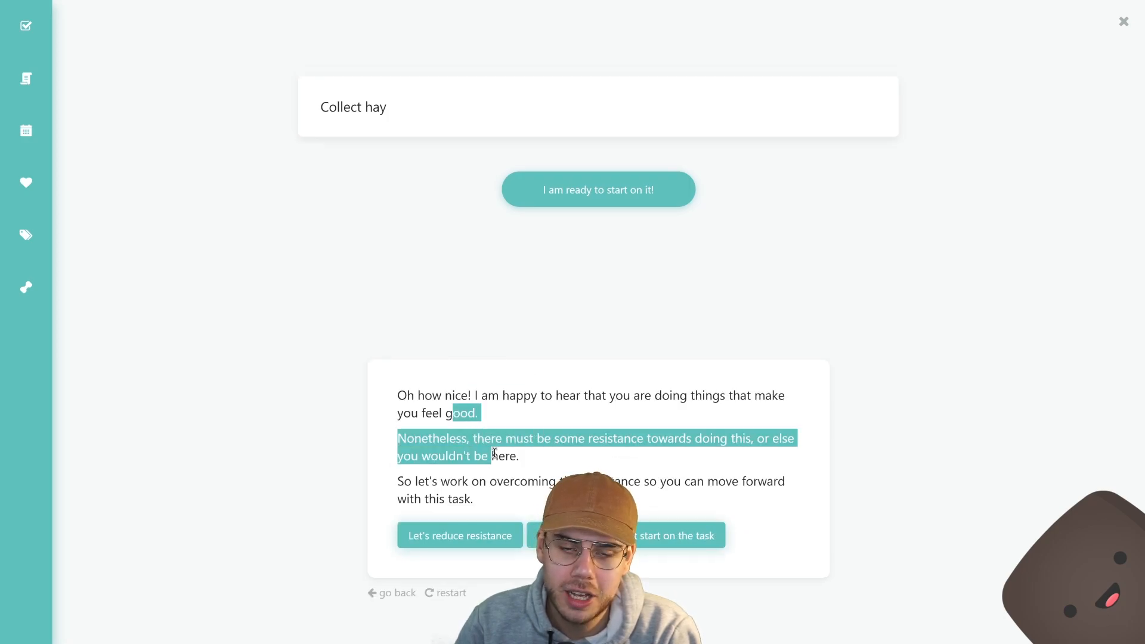
click(1125, 23)
mouse_move(672, 319)
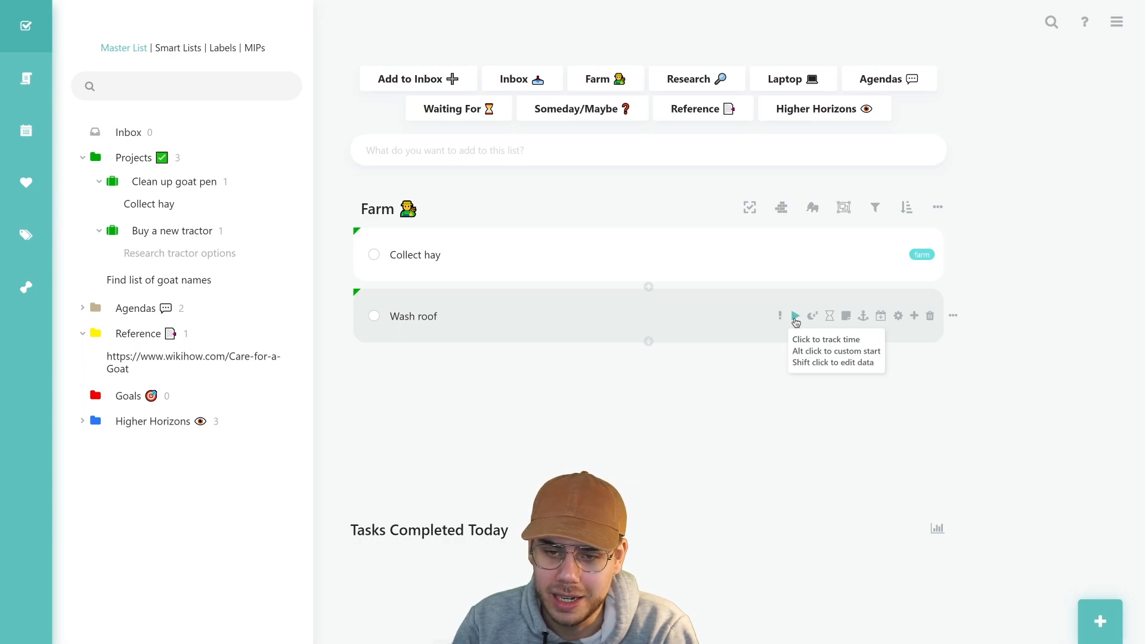
Inspect Wash roof's details (farm label, depends on Collect hay), then bring up the main menu
click(894, 318)
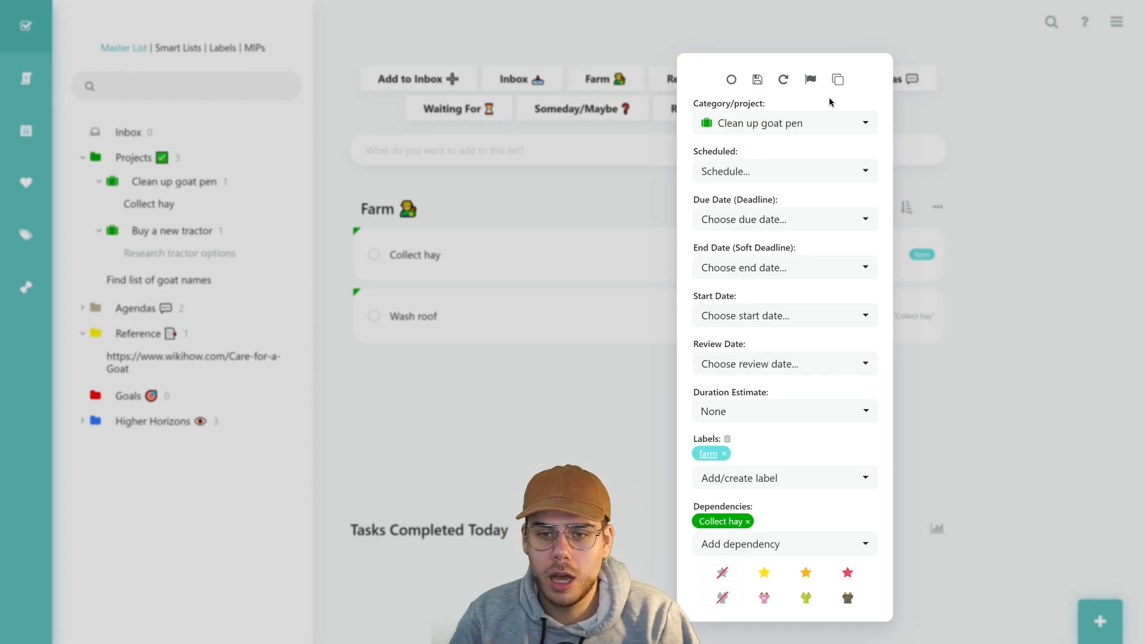
click(1050, 105)
click(1113, 24)
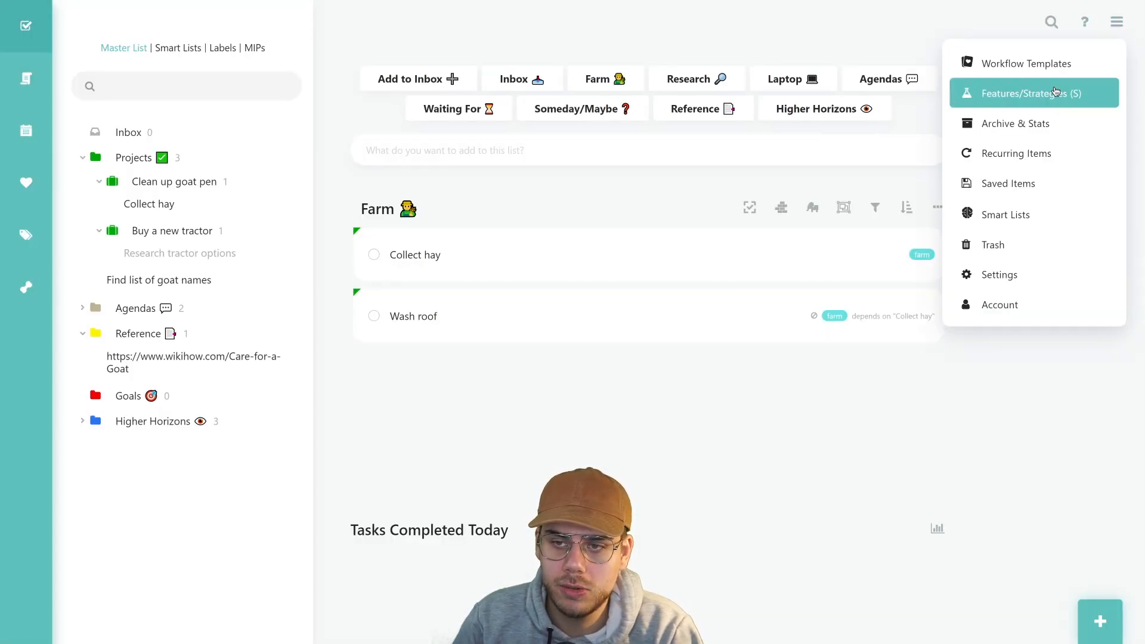
Search Features/Strategies for 'attachmen' and try enabling Attachments, which stays off
click(1008, 97)
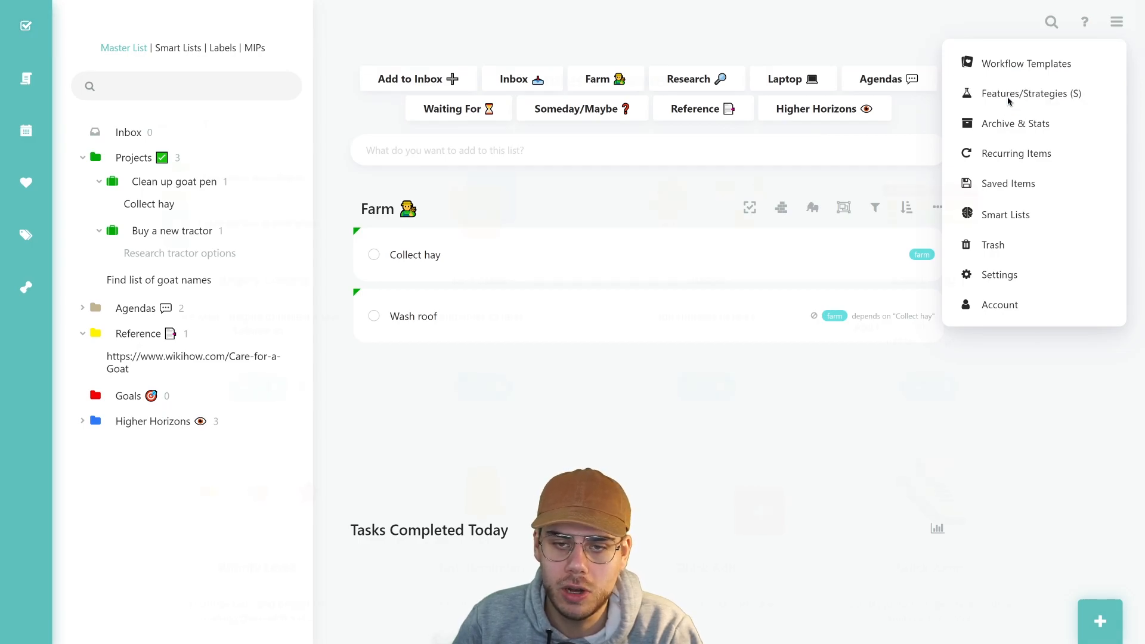
scroll(1044, 191, down, 20)
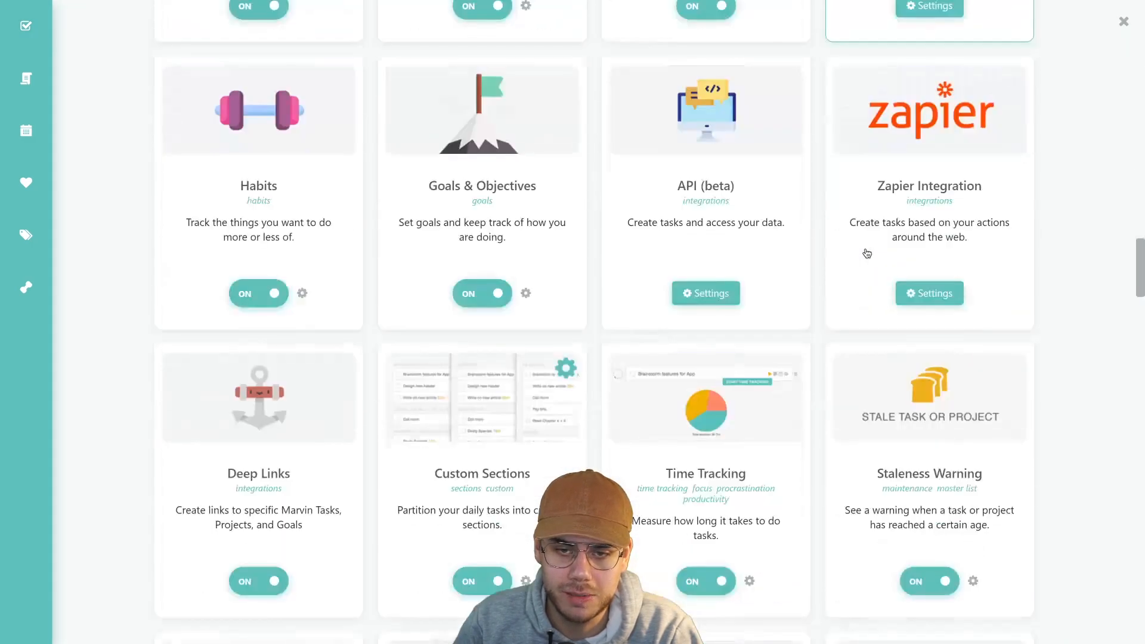
scroll(1139, 310, up, 20)
click(941, 94)
text(attachments)
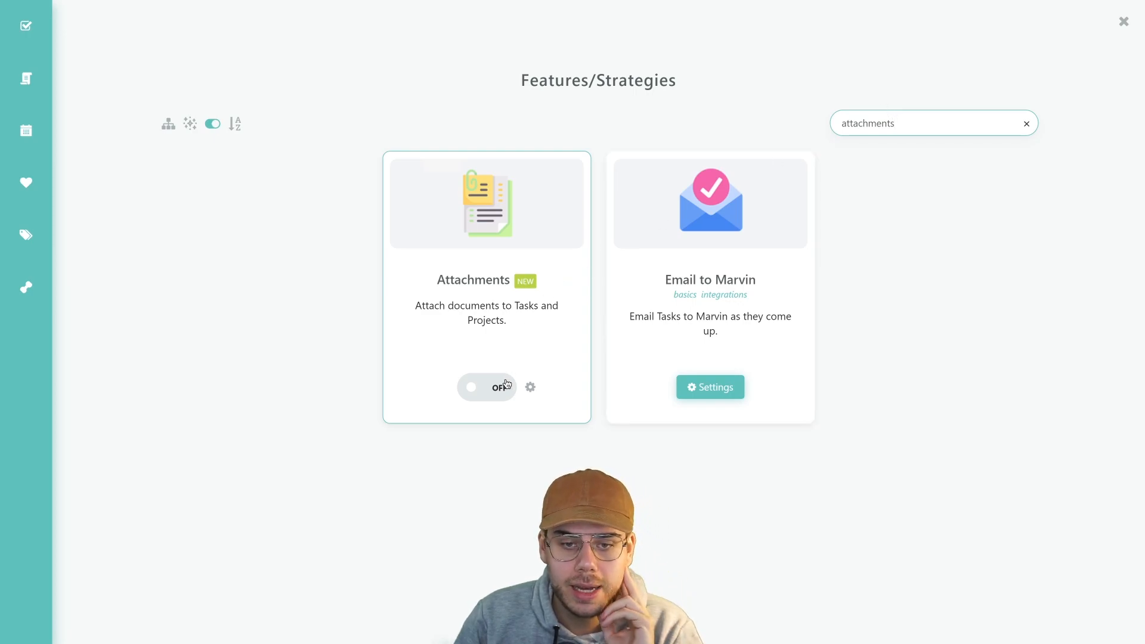
click(479, 395)
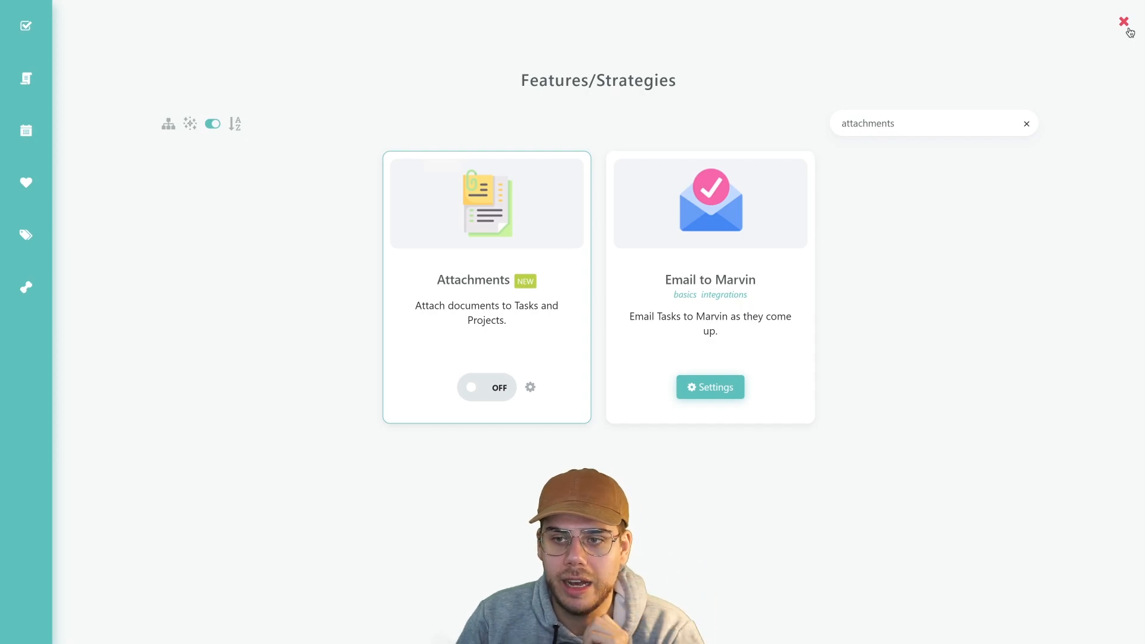
Open Settings and scroll through Interactions options such as Undo/Redo, confirm-deletion and Trash
click(1124, 22)
click(1117, 22)
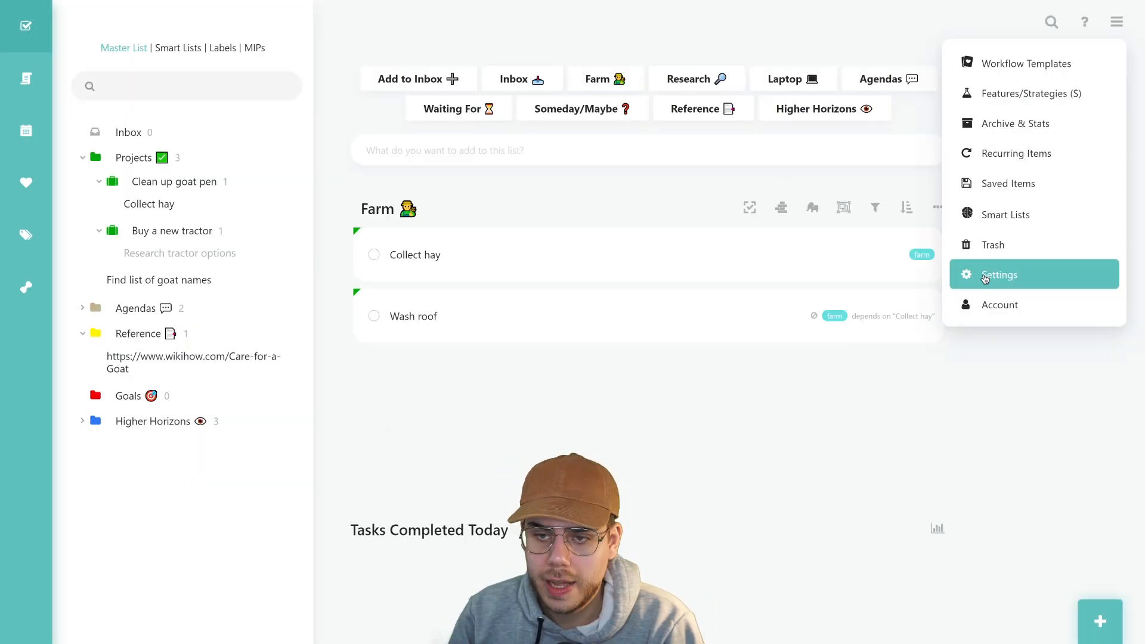
click(985, 279)
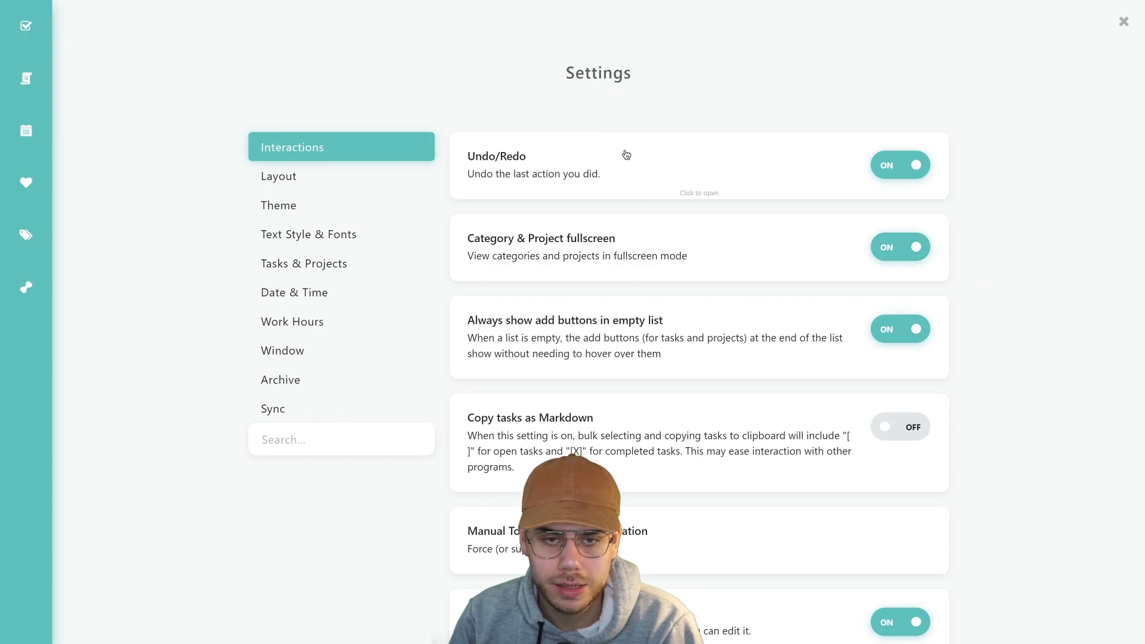
scroll(627, 155, down, 1)
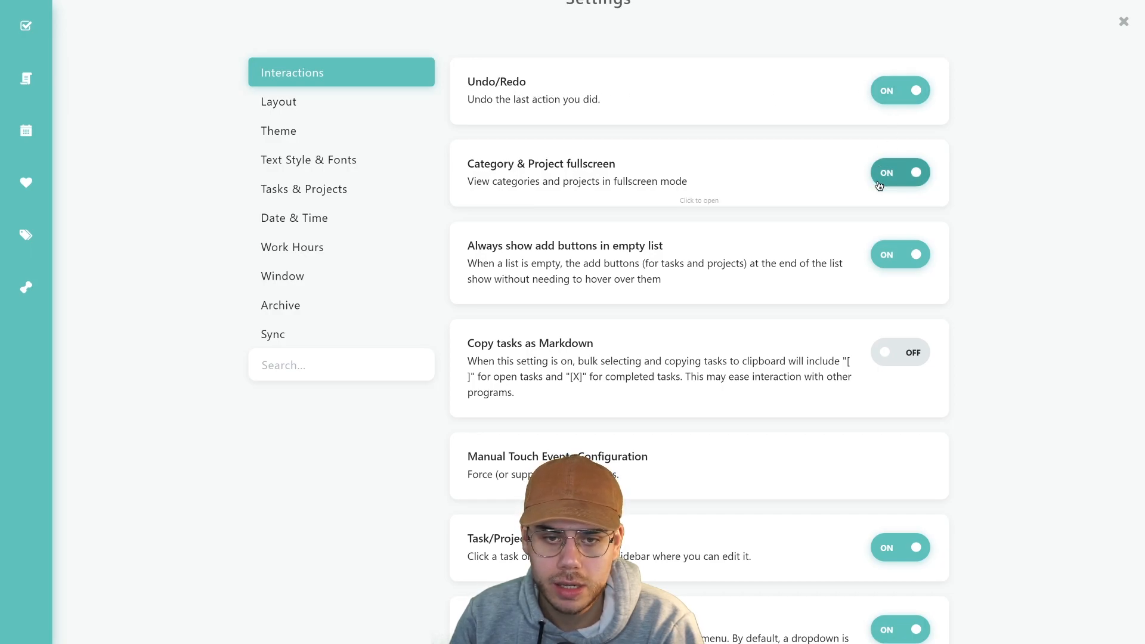
scroll(879, 186, down, 1)
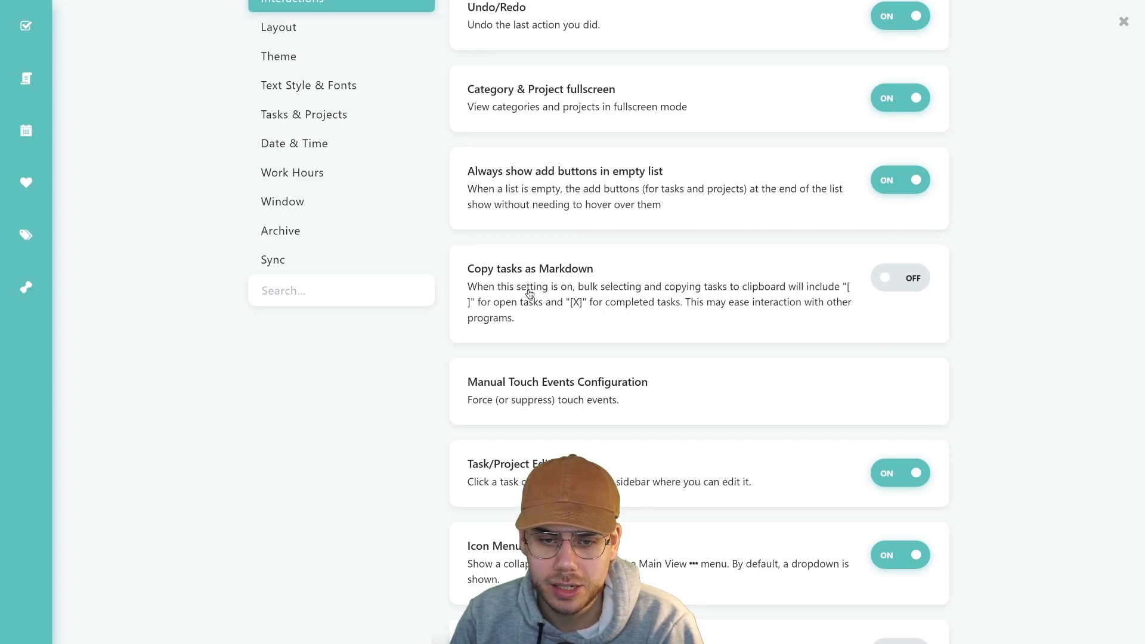
scroll(960, 298, down, 4)
scroll(950, 298, down, 10)
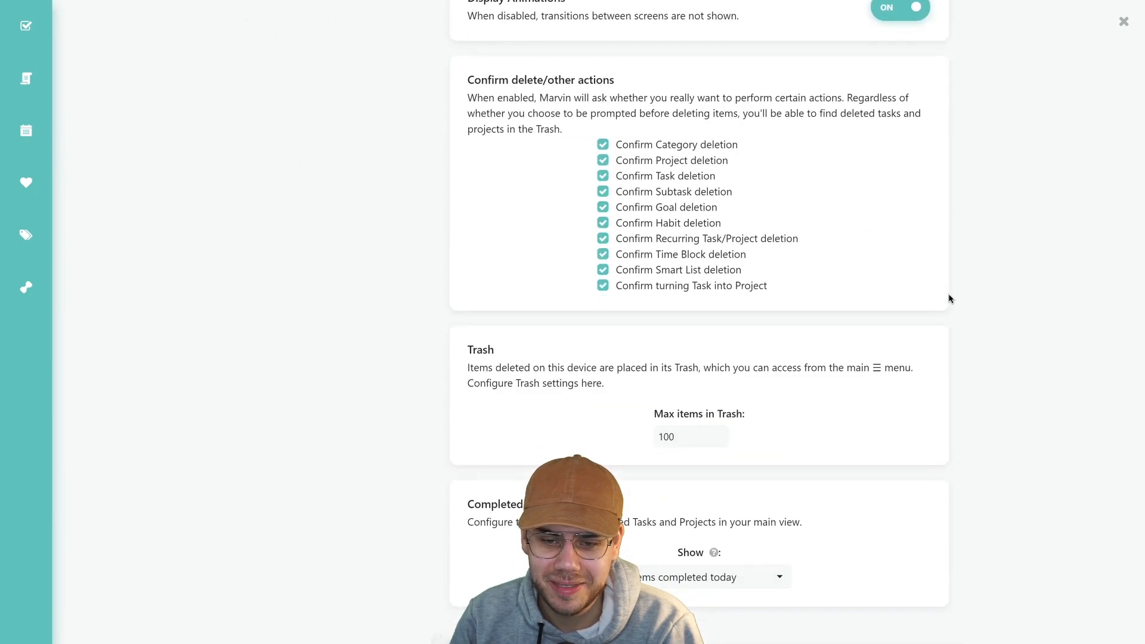
scroll(950, 298, up, 7)
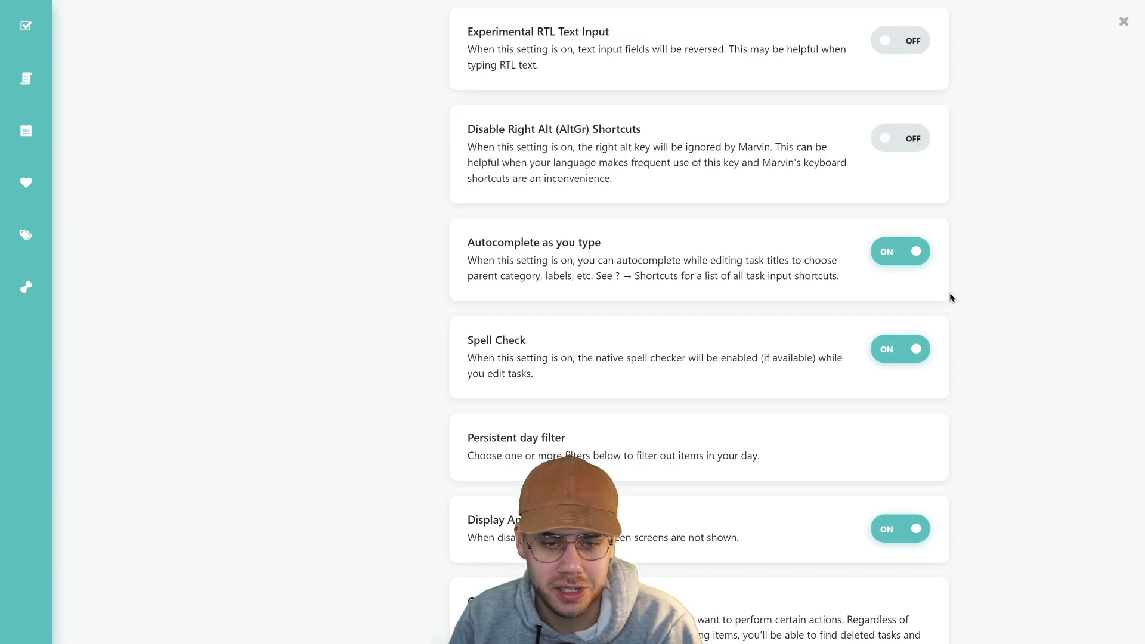
scroll(950, 299, down, 7)
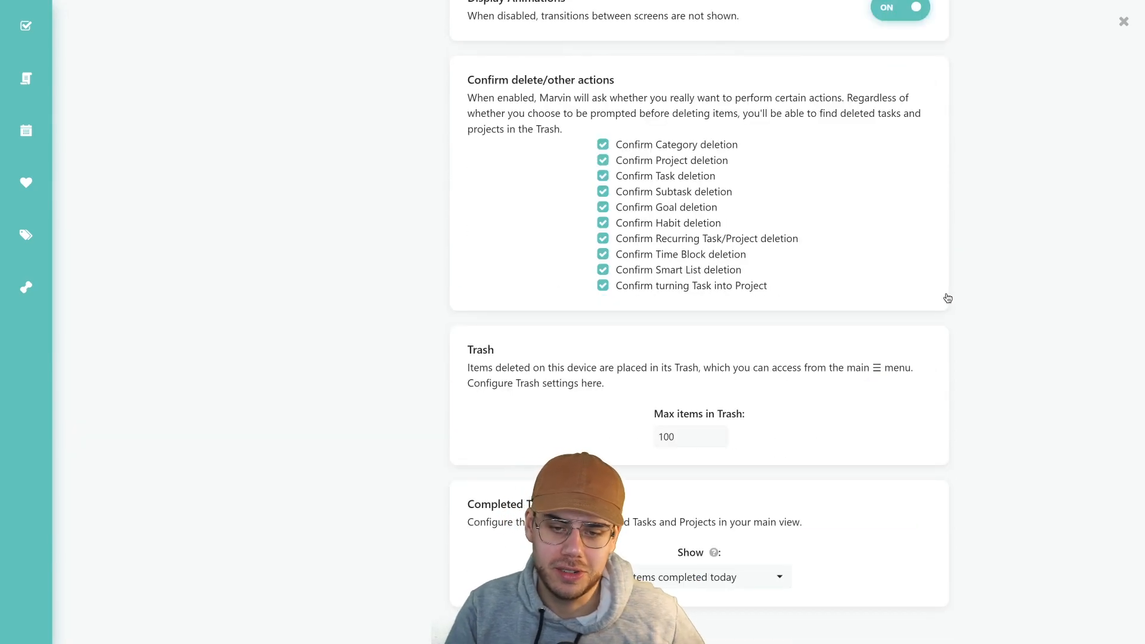
scroll(947, 298, up, 12)
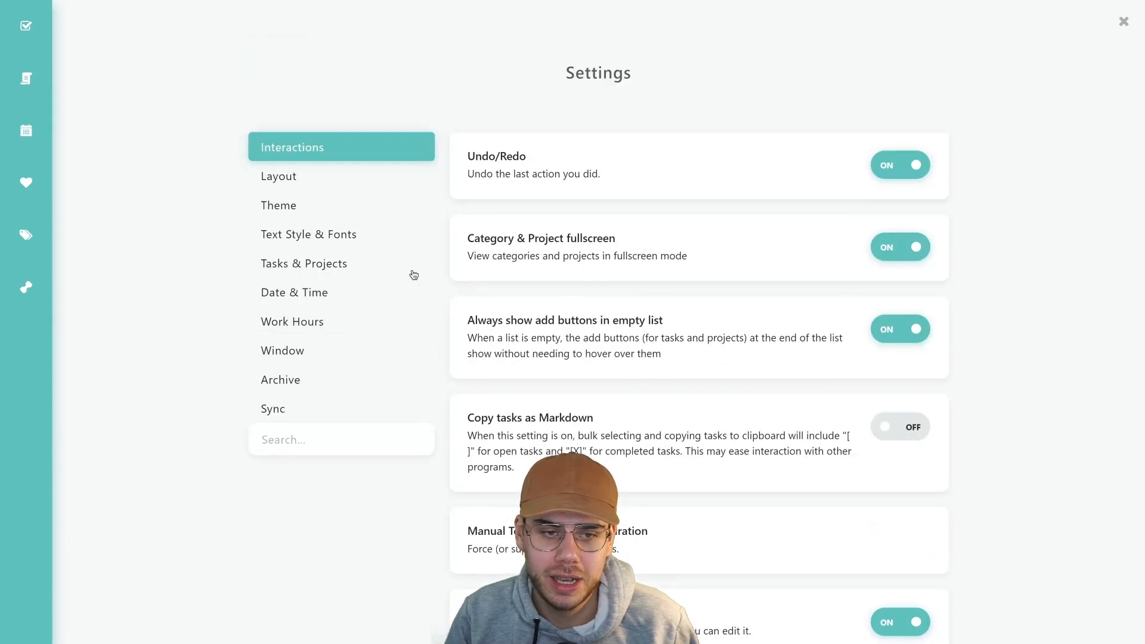
Pick the dark Silver theme under Layout > Theme, then view Text Style & Fonts
click(324, 187)
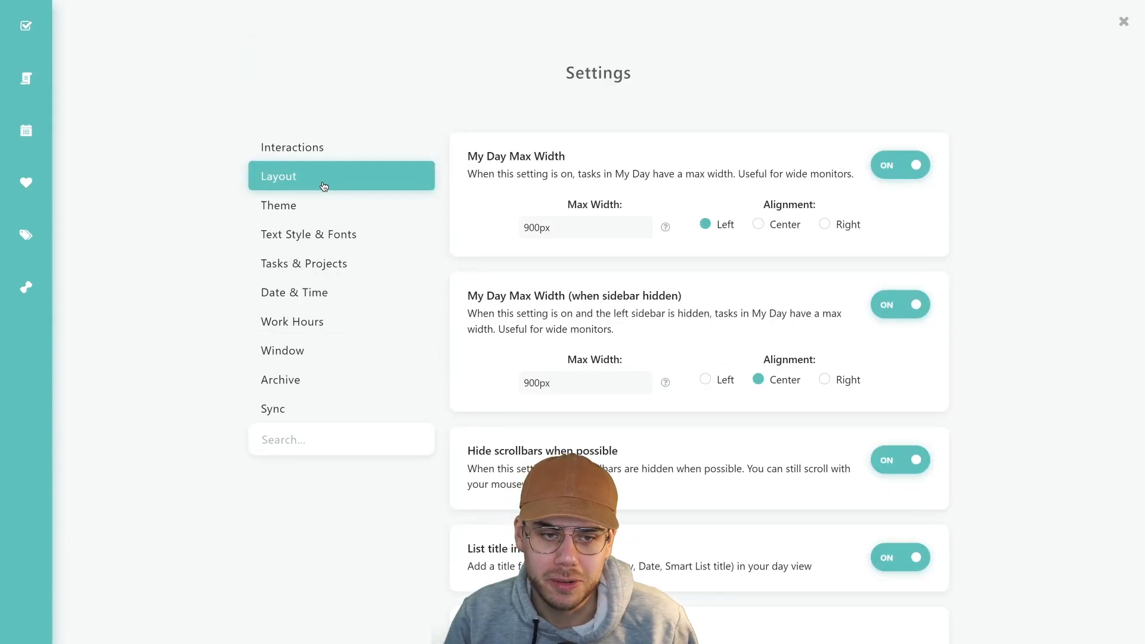
scroll(572, 234, down, 1)
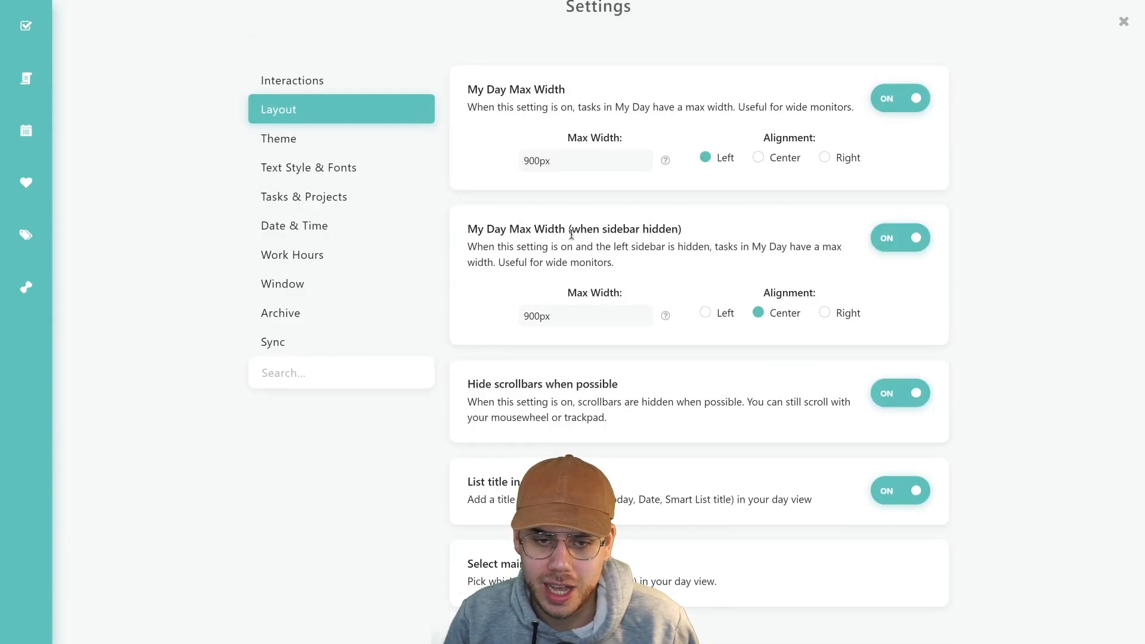
click(314, 133)
scroll(632, 226, down, 12)
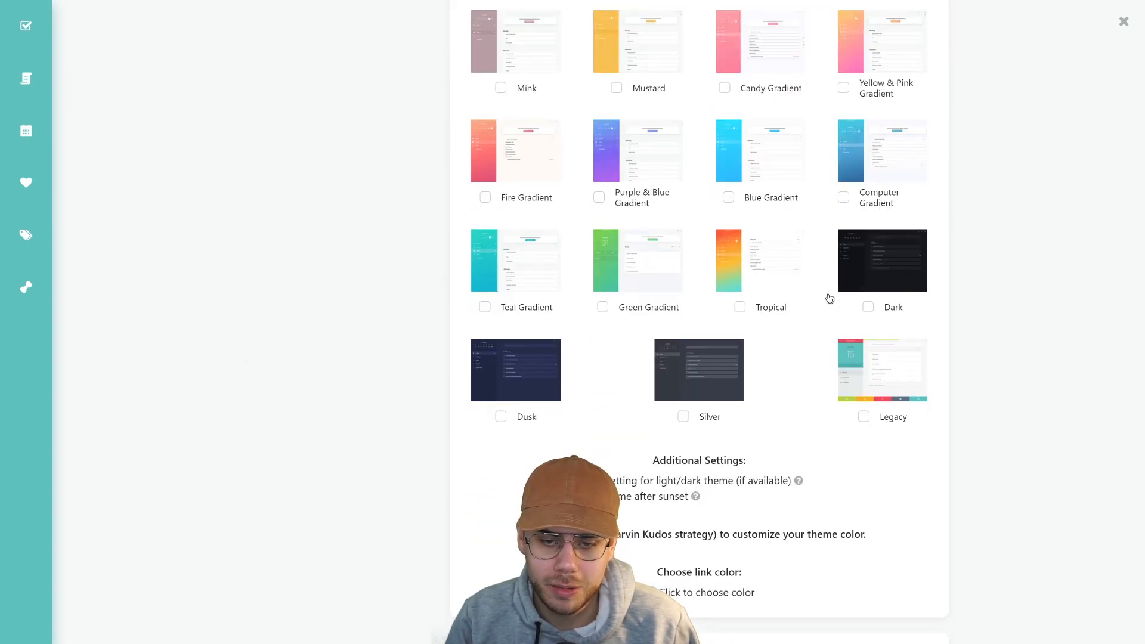
click(699, 378)
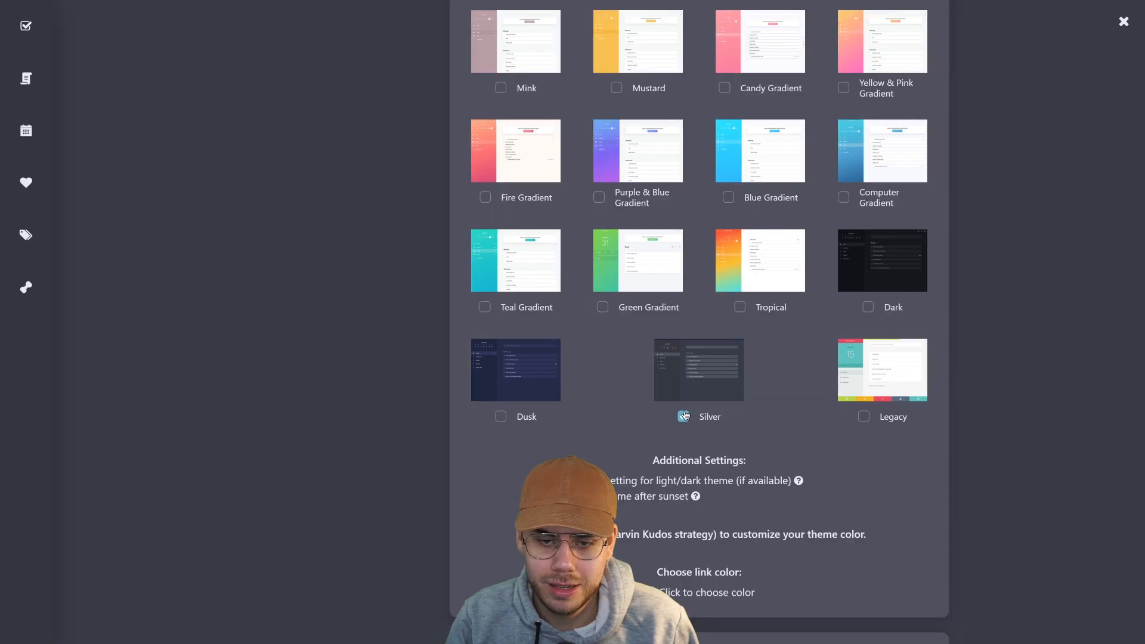
scroll(690, 320, up, 13)
click(327, 238)
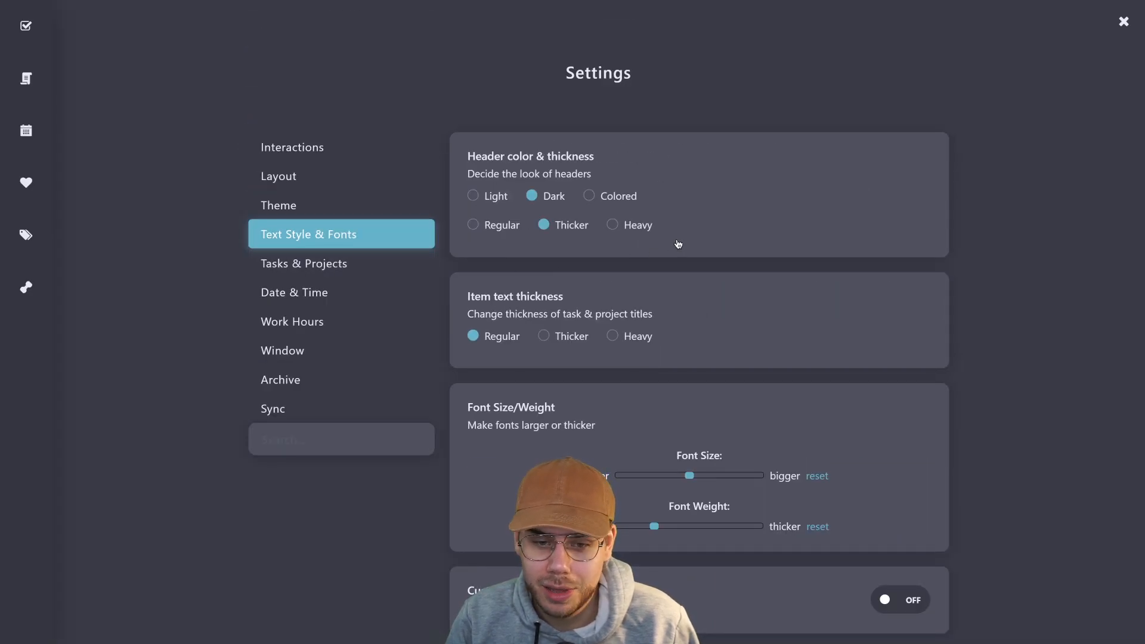
Scroll through the Tasks & Projects settings page
scroll(678, 245, down, 1)
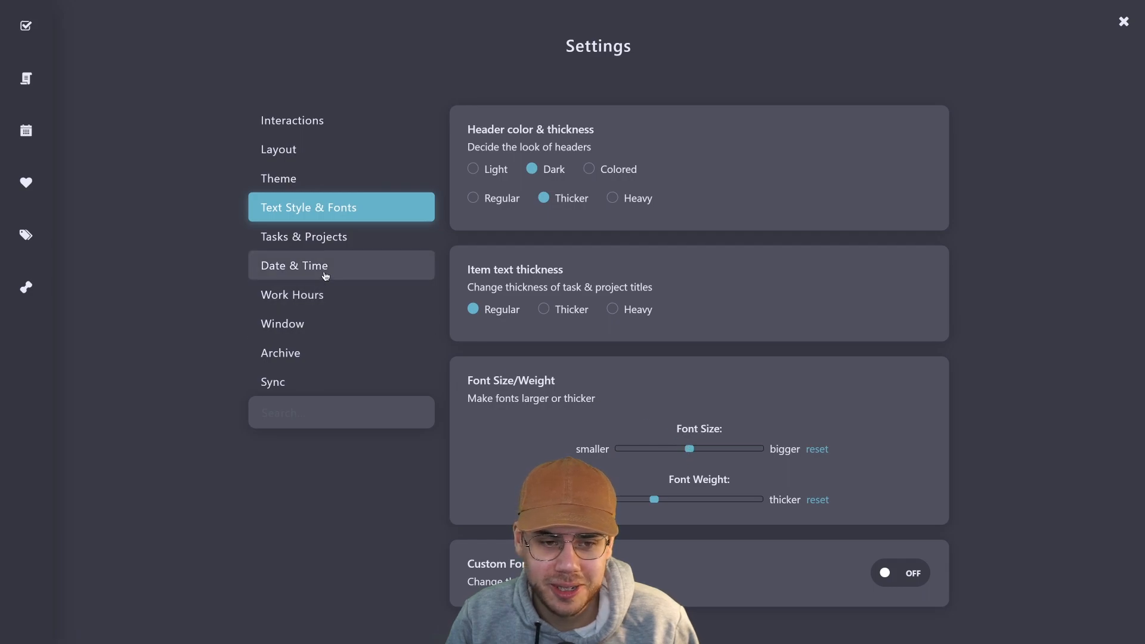
click(335, 246)
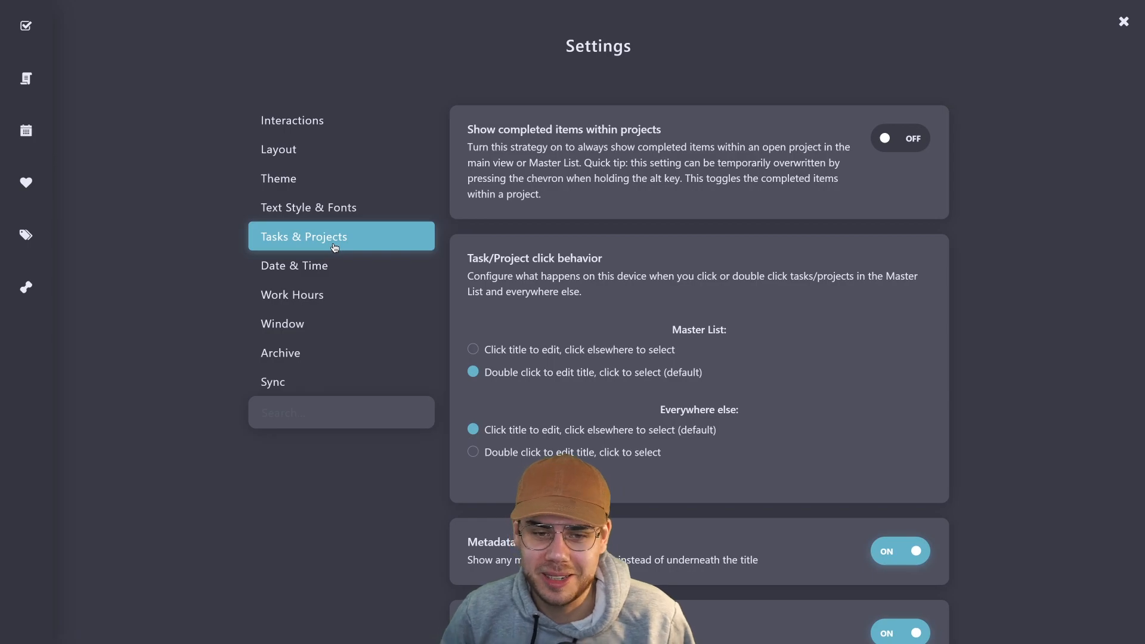
scroll(704, 282, down, 10)
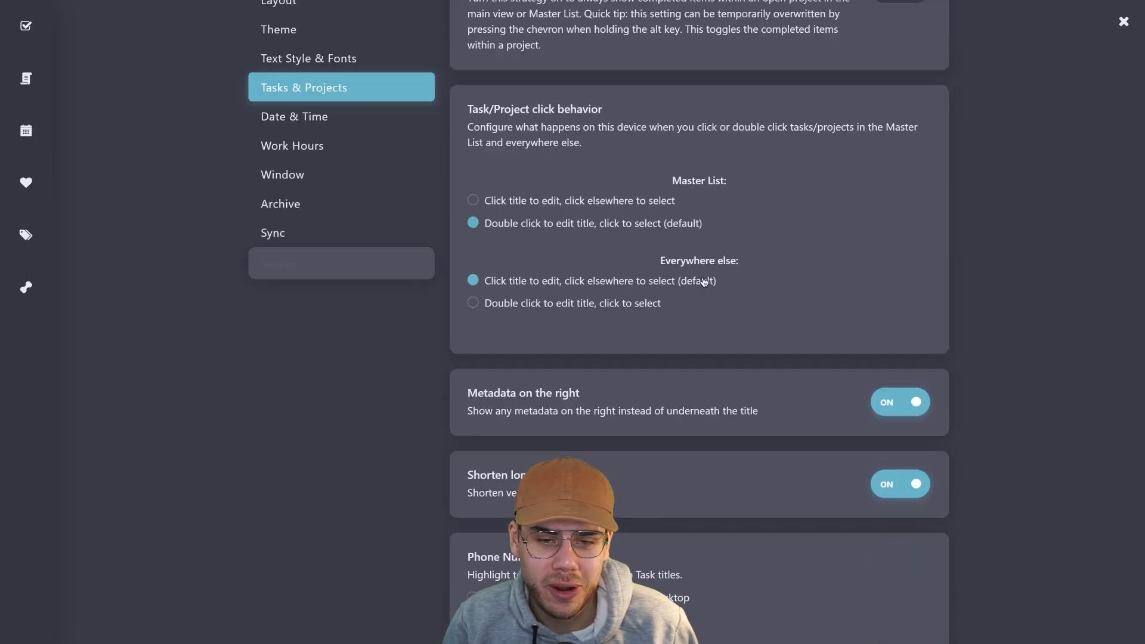
scroll(704, 281, down, 15)
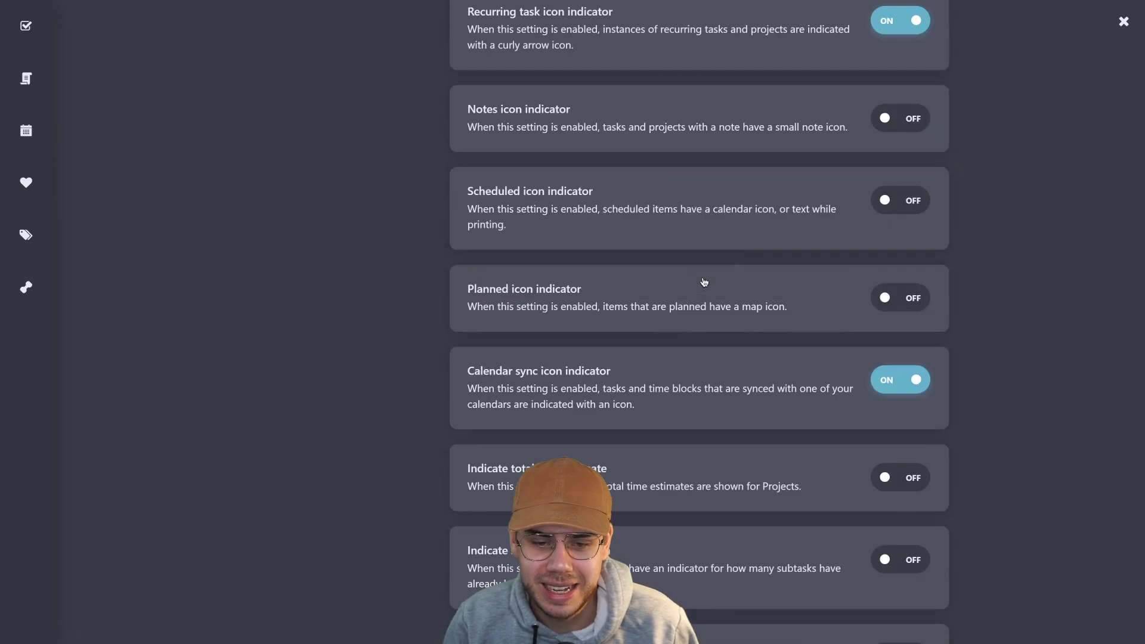
scroll(704, 281, up, 12)
scroll(705, 282, up, 10)
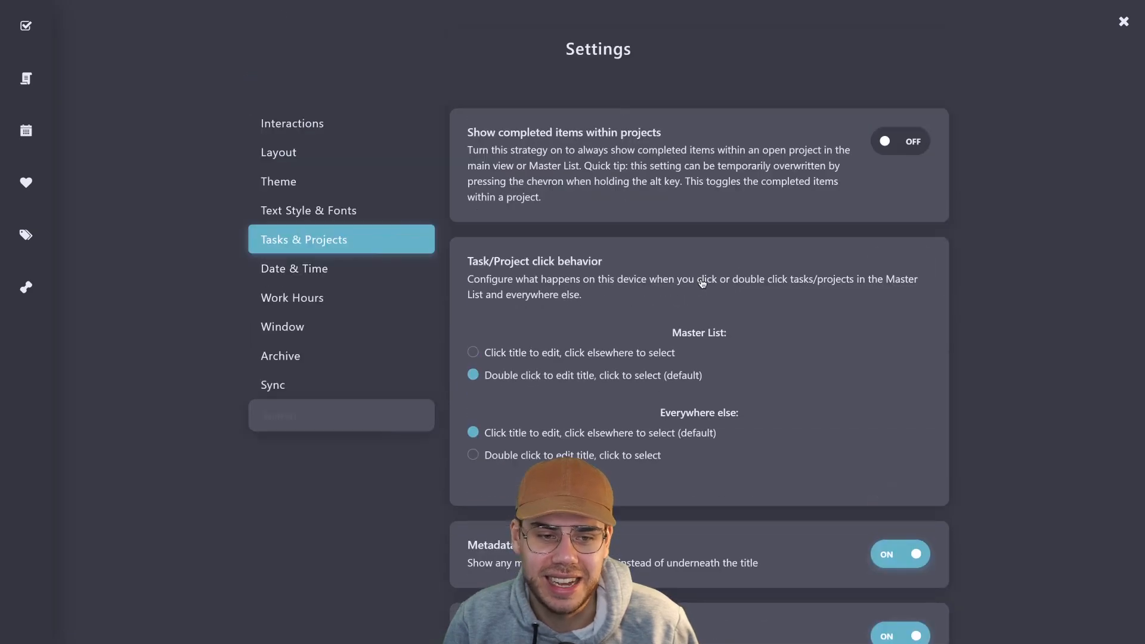
Review the Date & Time, Work Hours, Window, Archive and Sync settings, then return to Interactions and close Settings
click(386, 292)
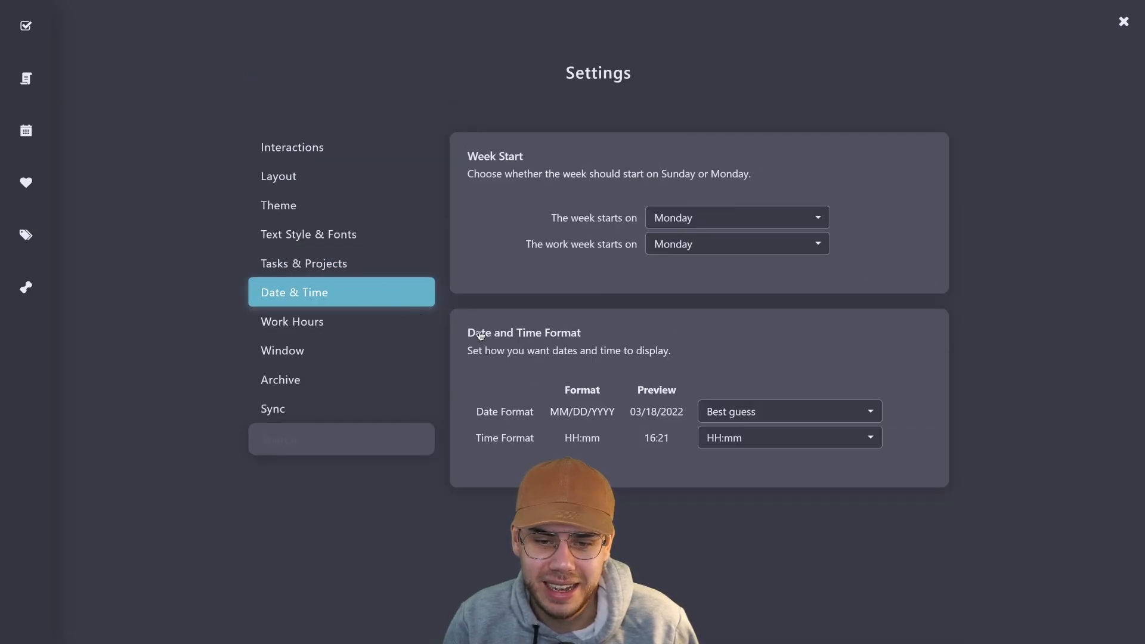
click(352, 323)
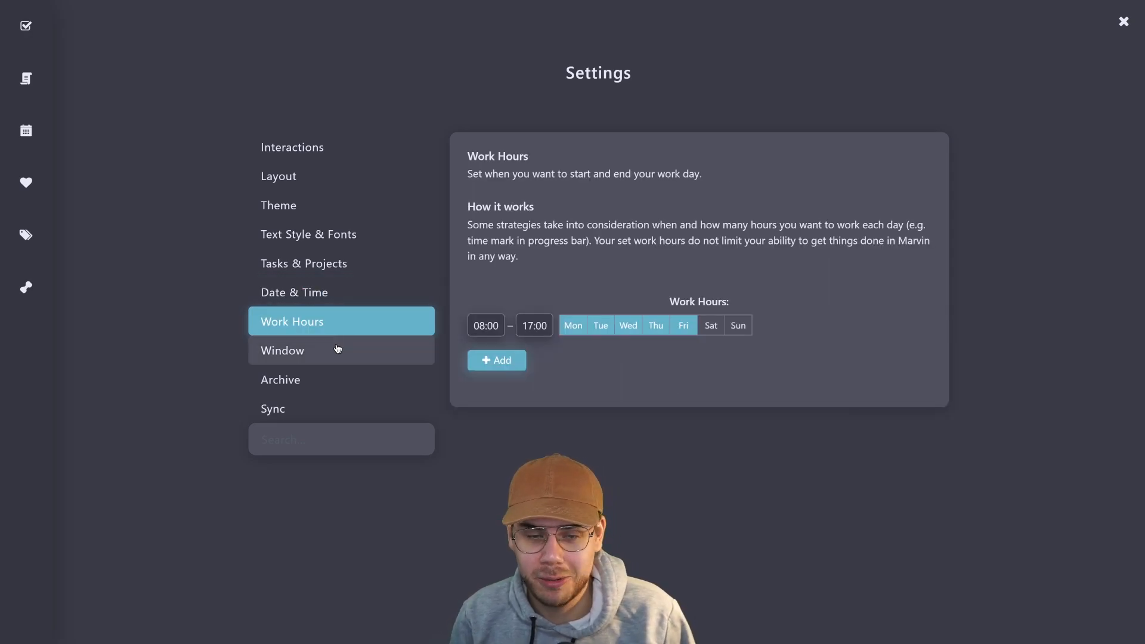
click(338, 350)
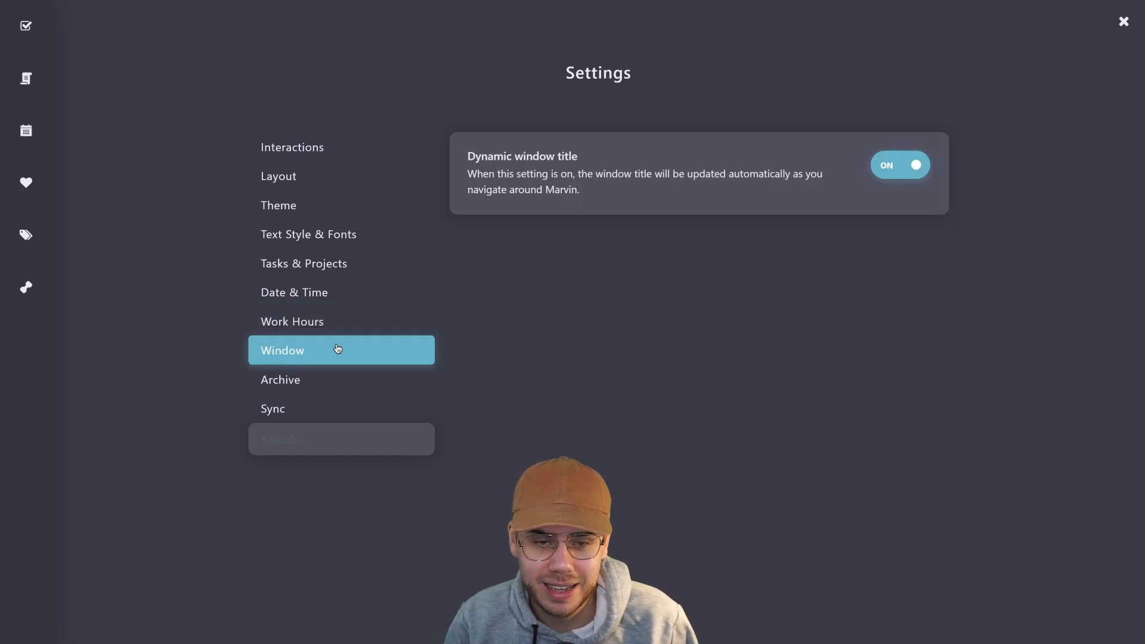
click(313, 388)
click(308, 408)
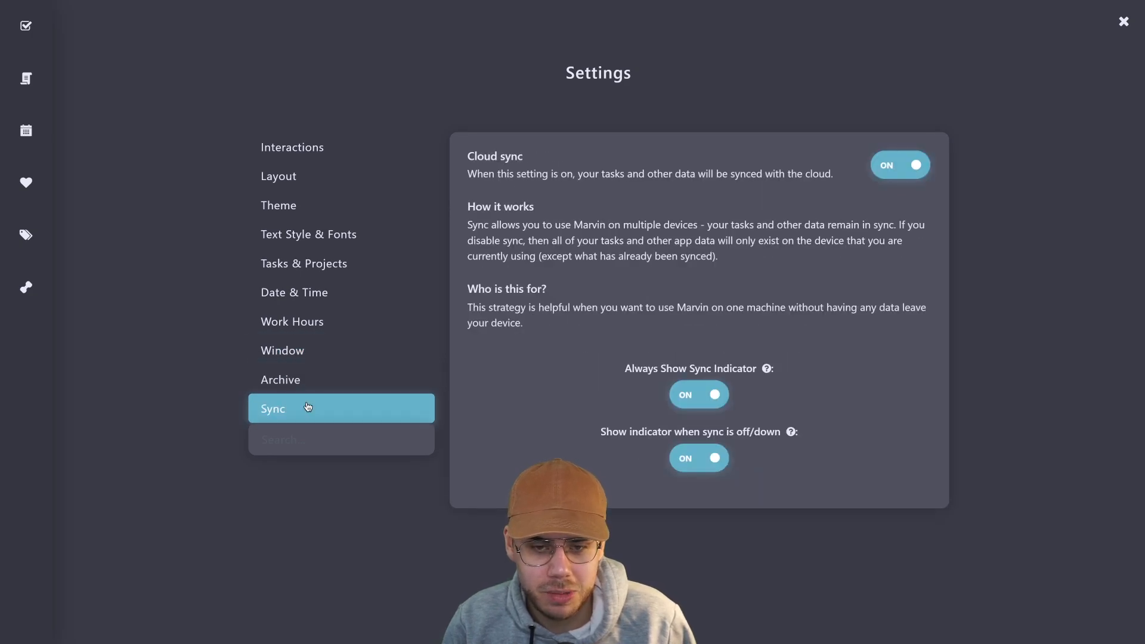
click(344, 154)
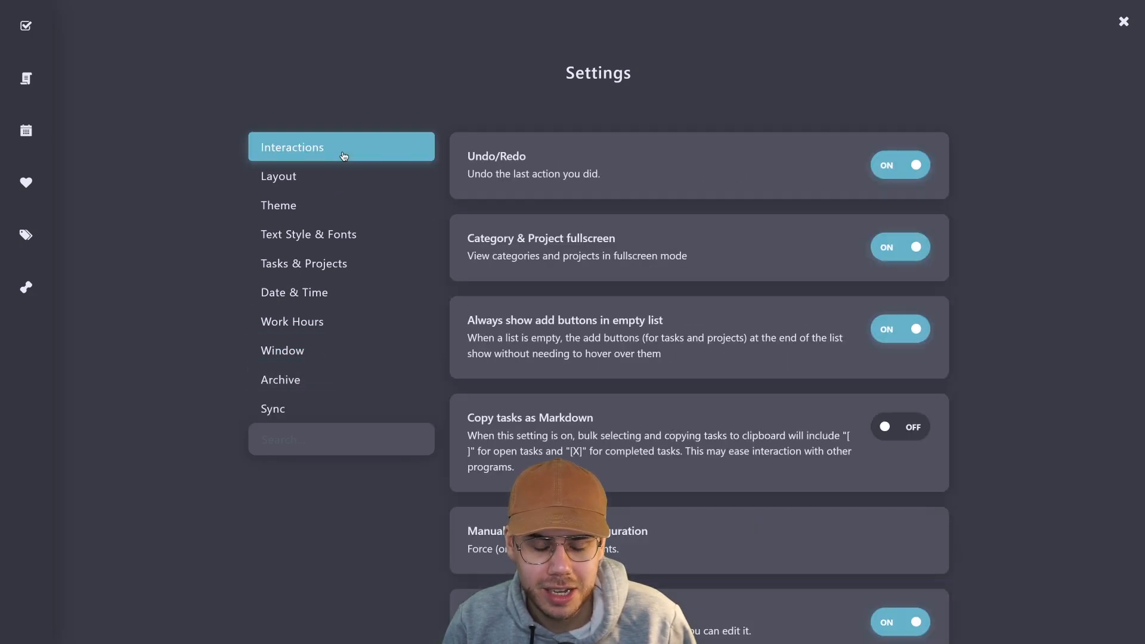
click(1124, 22)
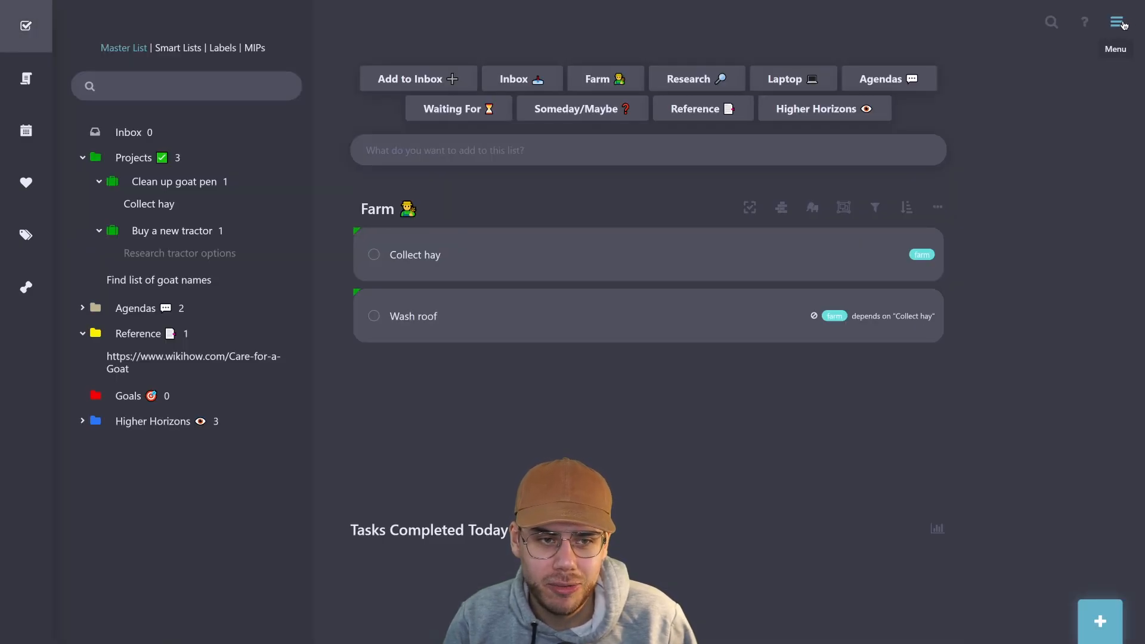
View Archive & Stats showing 10 tasks this week, then close it back to the Farm list
click(1115, 24)
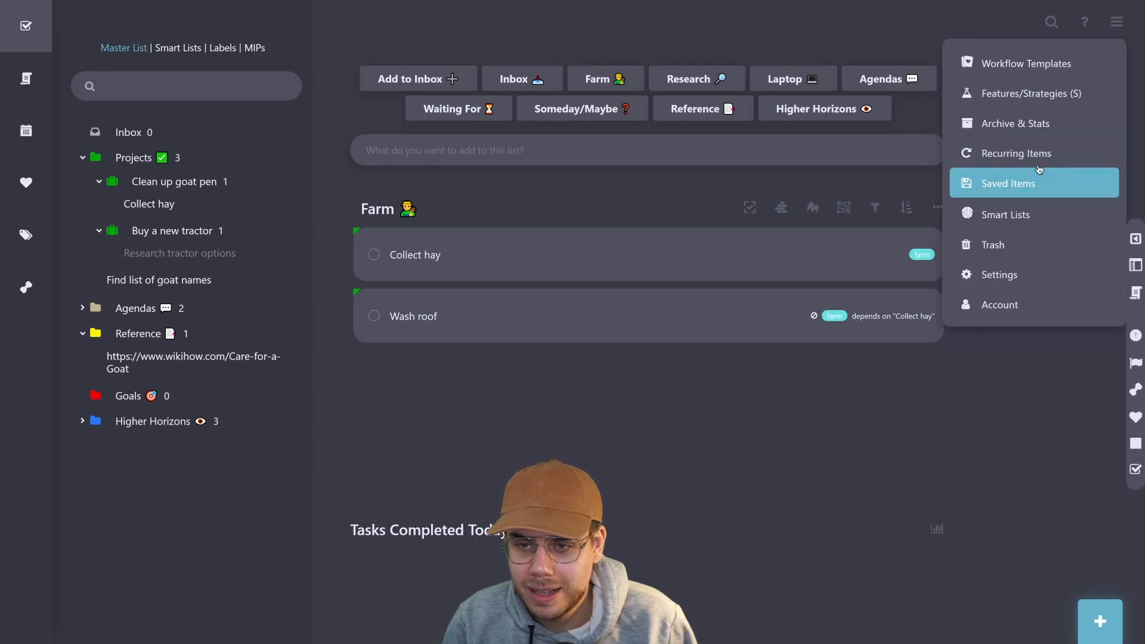
click(1045, 124)
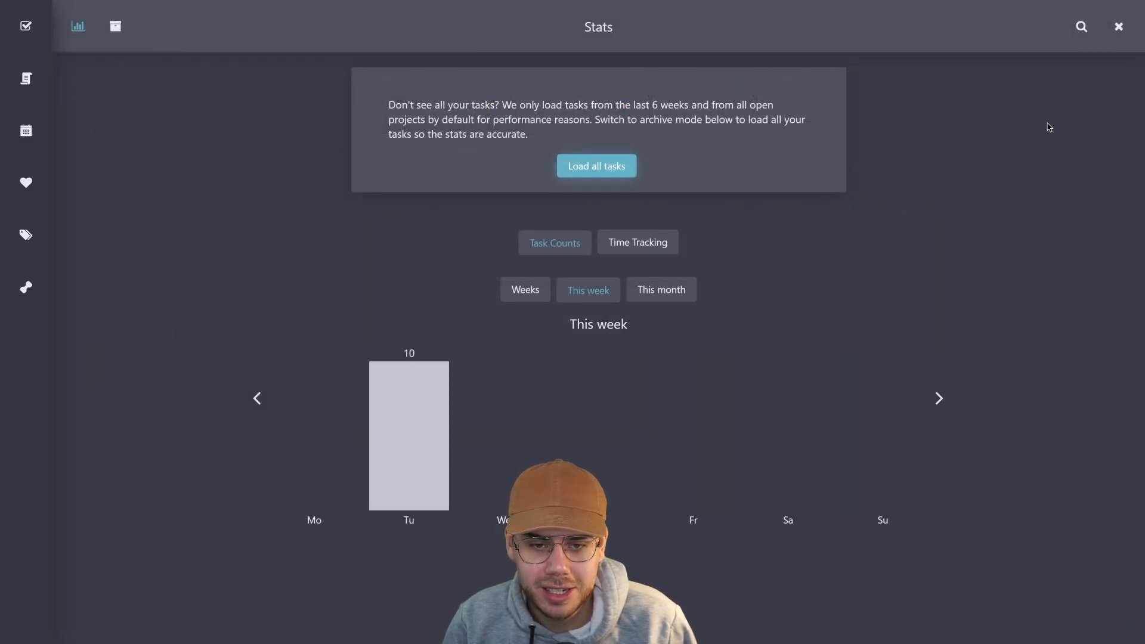
mouse_move(374, 468)
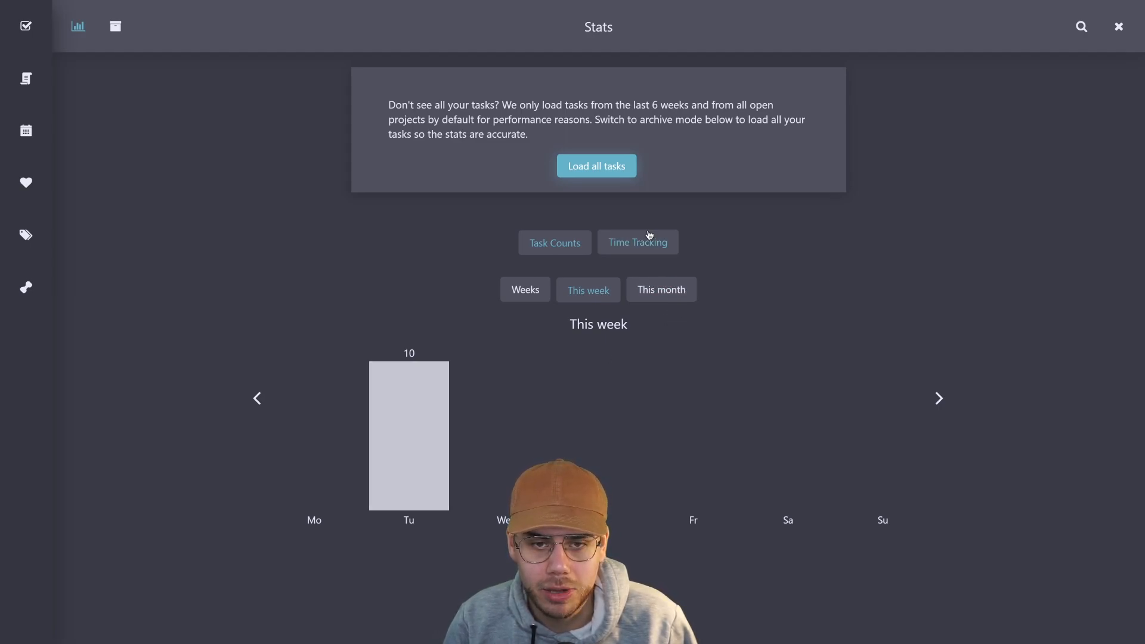
click(1120, 28)
mouse_move(1117, 36)
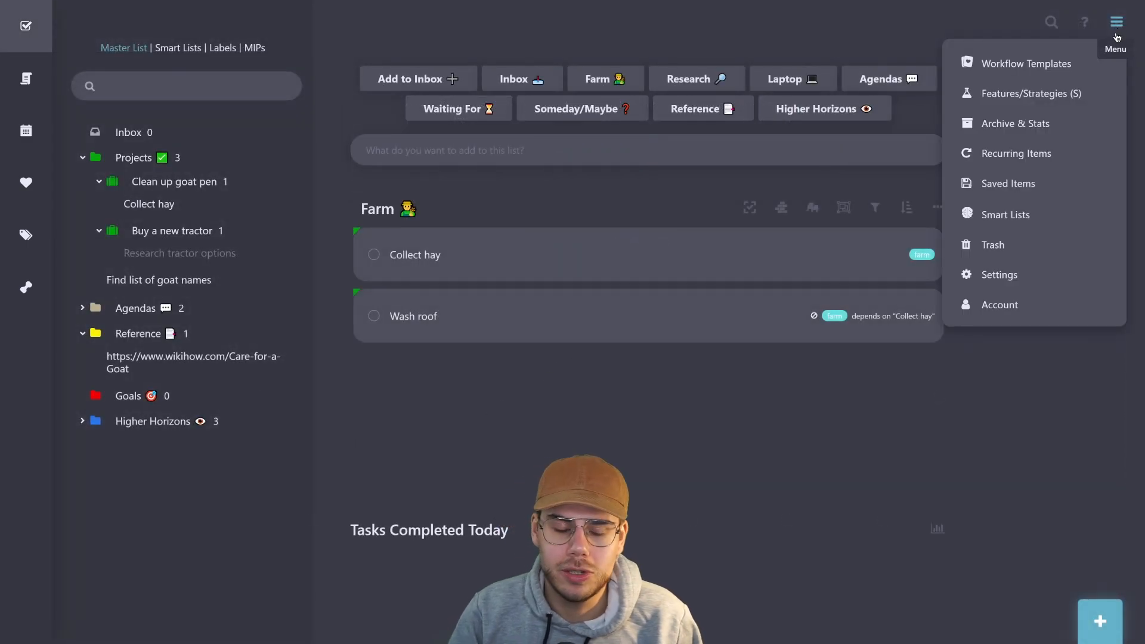